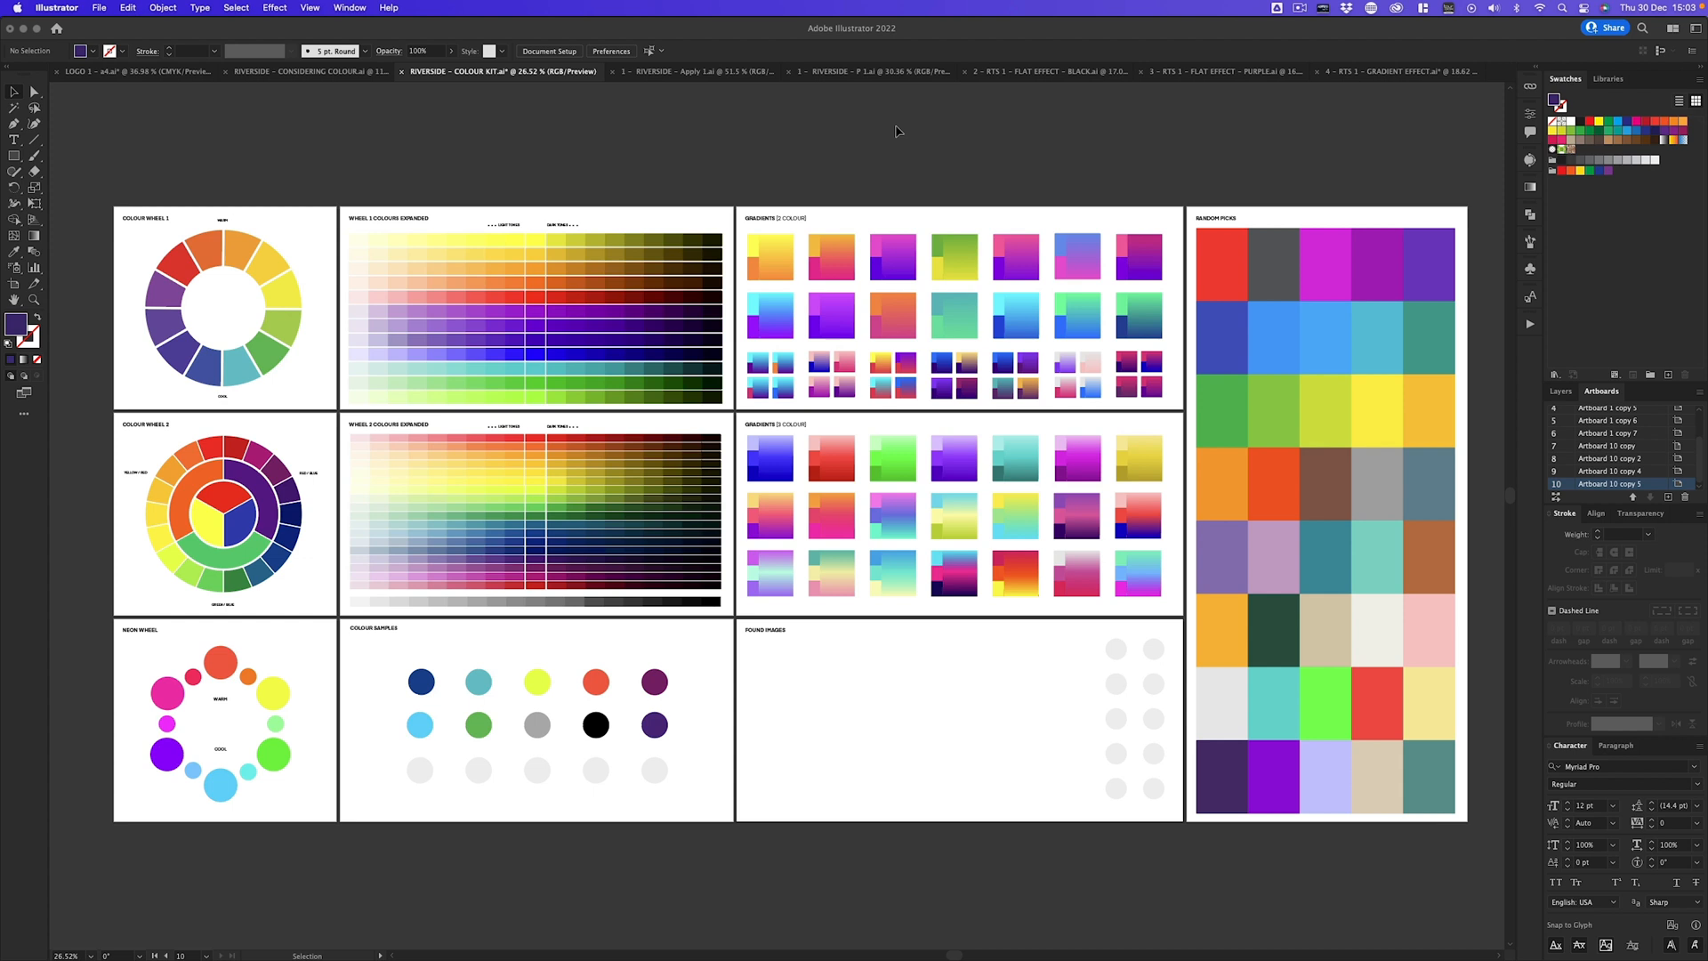
Look over the colour kit's colour wheels, expanded tone charts, gradient swatches and random picks
{"action": "key", "text": "super+space"}
{"action": "left_click_drag", "start_coordinate": [209, 363], "coordinate": [295, 334]}
{"action": "scroll", "coordinate": [295, 335], "scroll_direction": "left", "scroll_amount": 3}
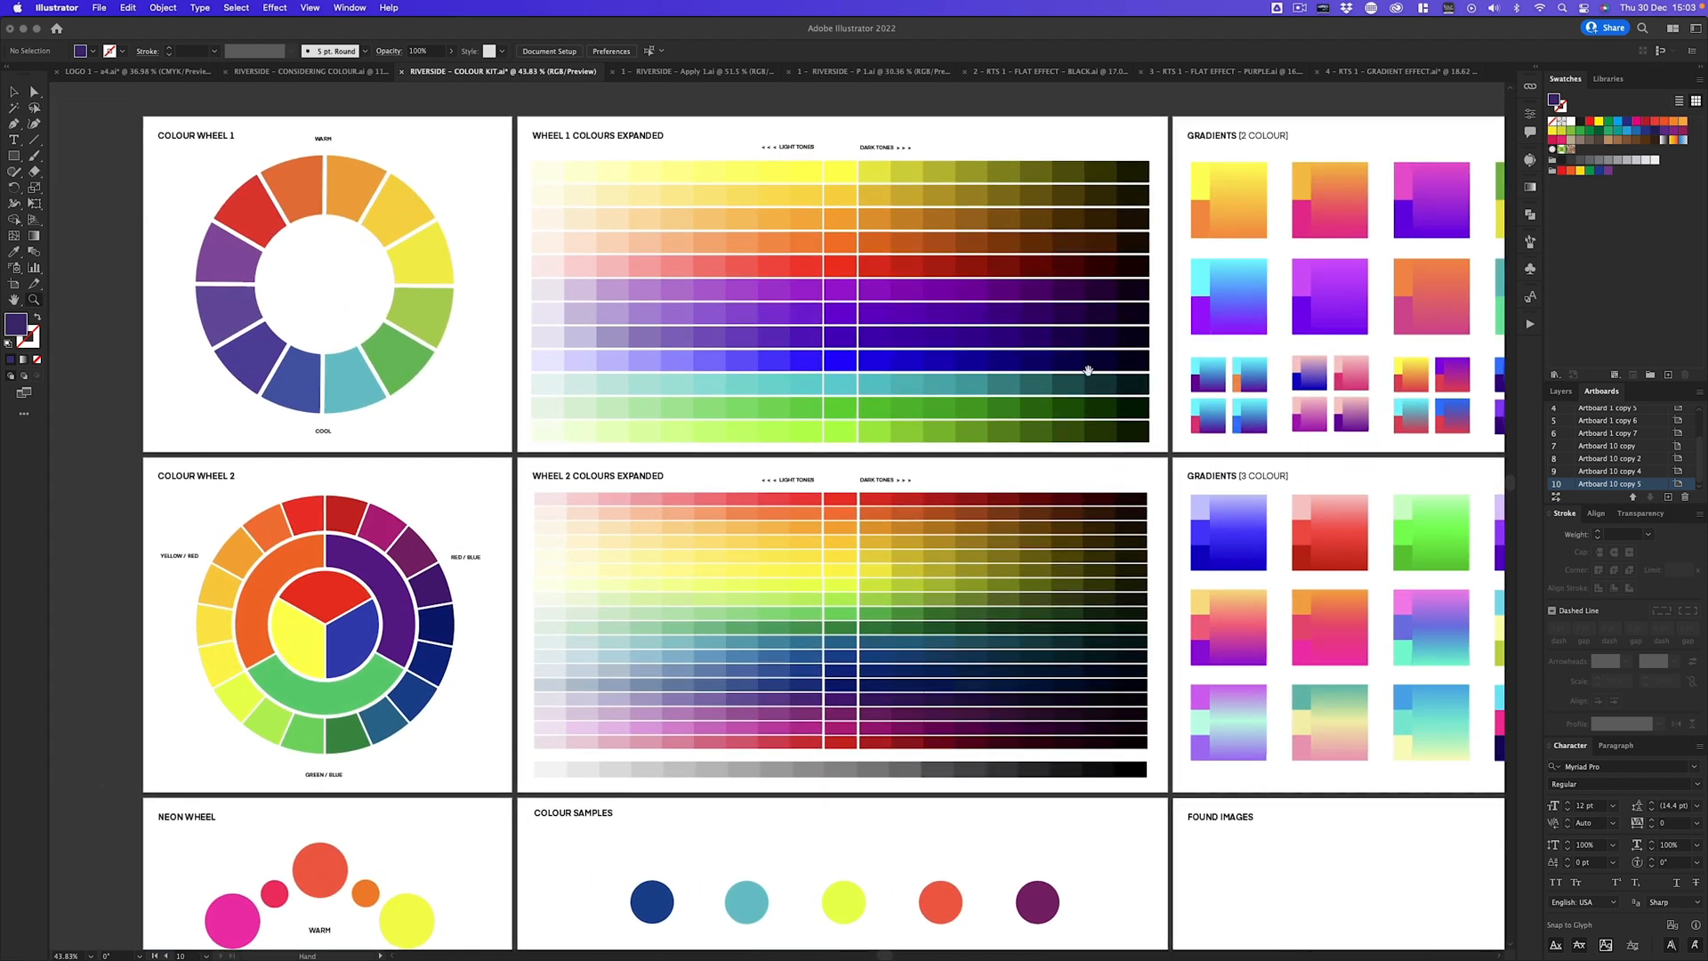
{"action": "scroll", "coordinate": [972, 372], "scroll_direction": "right", "scroll_amount": 3}
{"action": "scroll", "coordinate": [1174, 356], "scroll_direction": "left", "scroll_amount": 2}
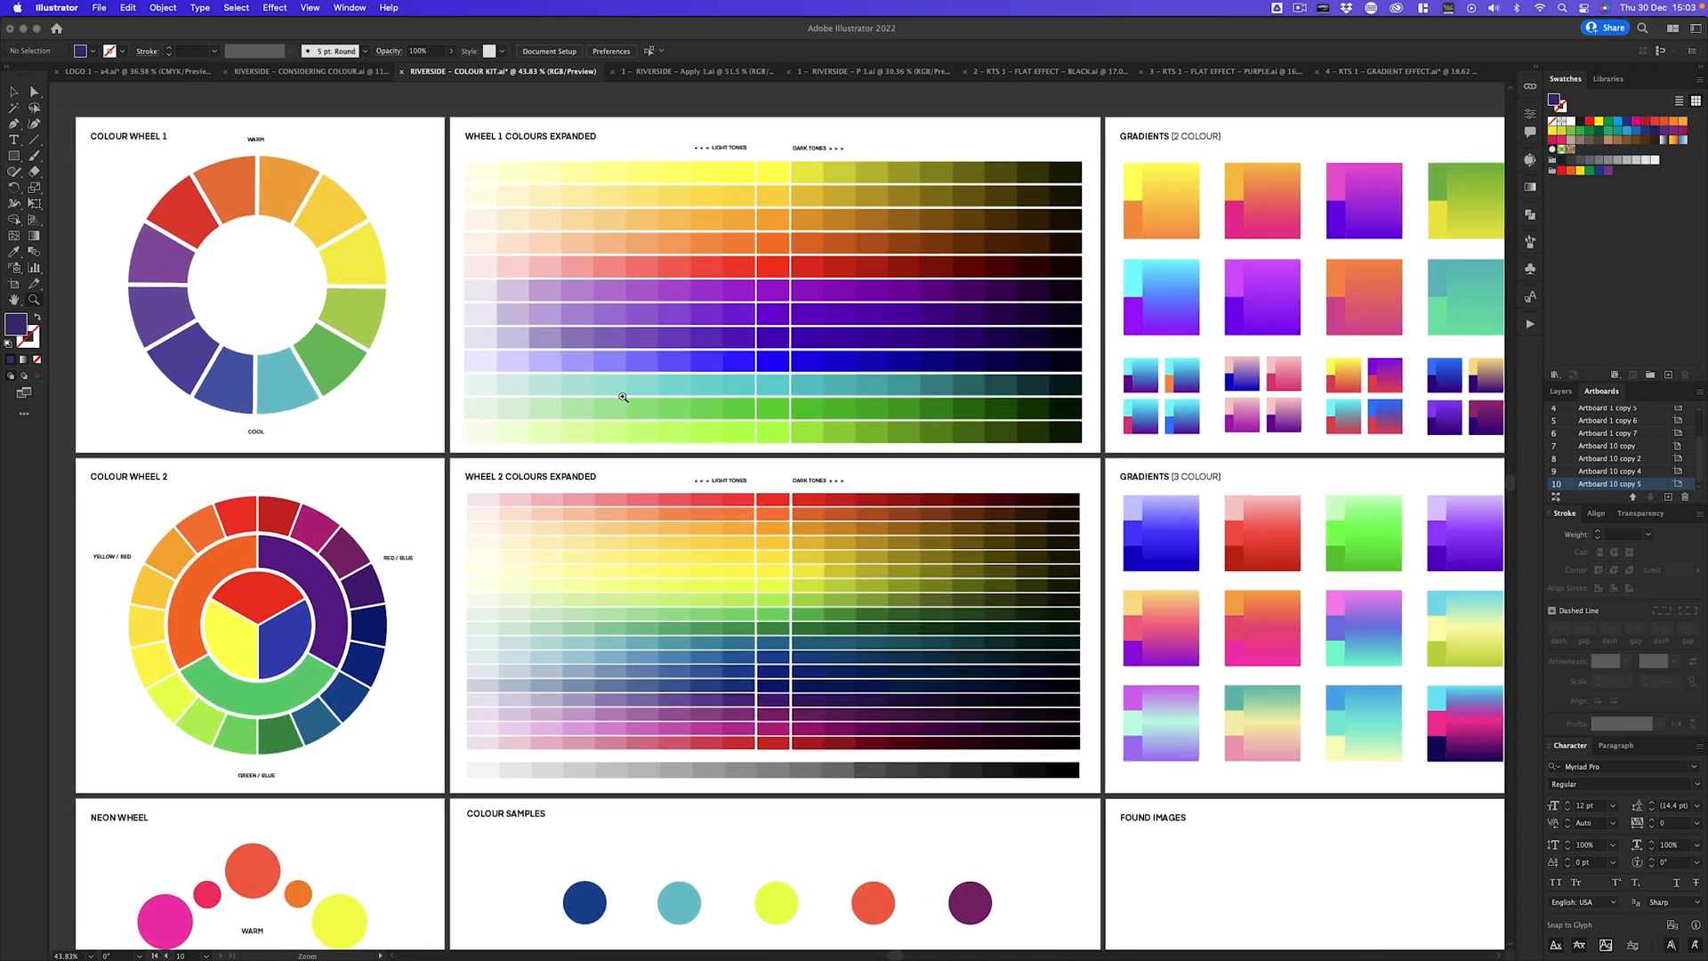
{"action": "scroll", "coordinate": [1394, 577], "scroll_direction": "left", "scroll_amount": 2}
{"action": "scroll", "coordinate": [1394, 577], "scroll_direction": "right", "scroll_amount": 10}
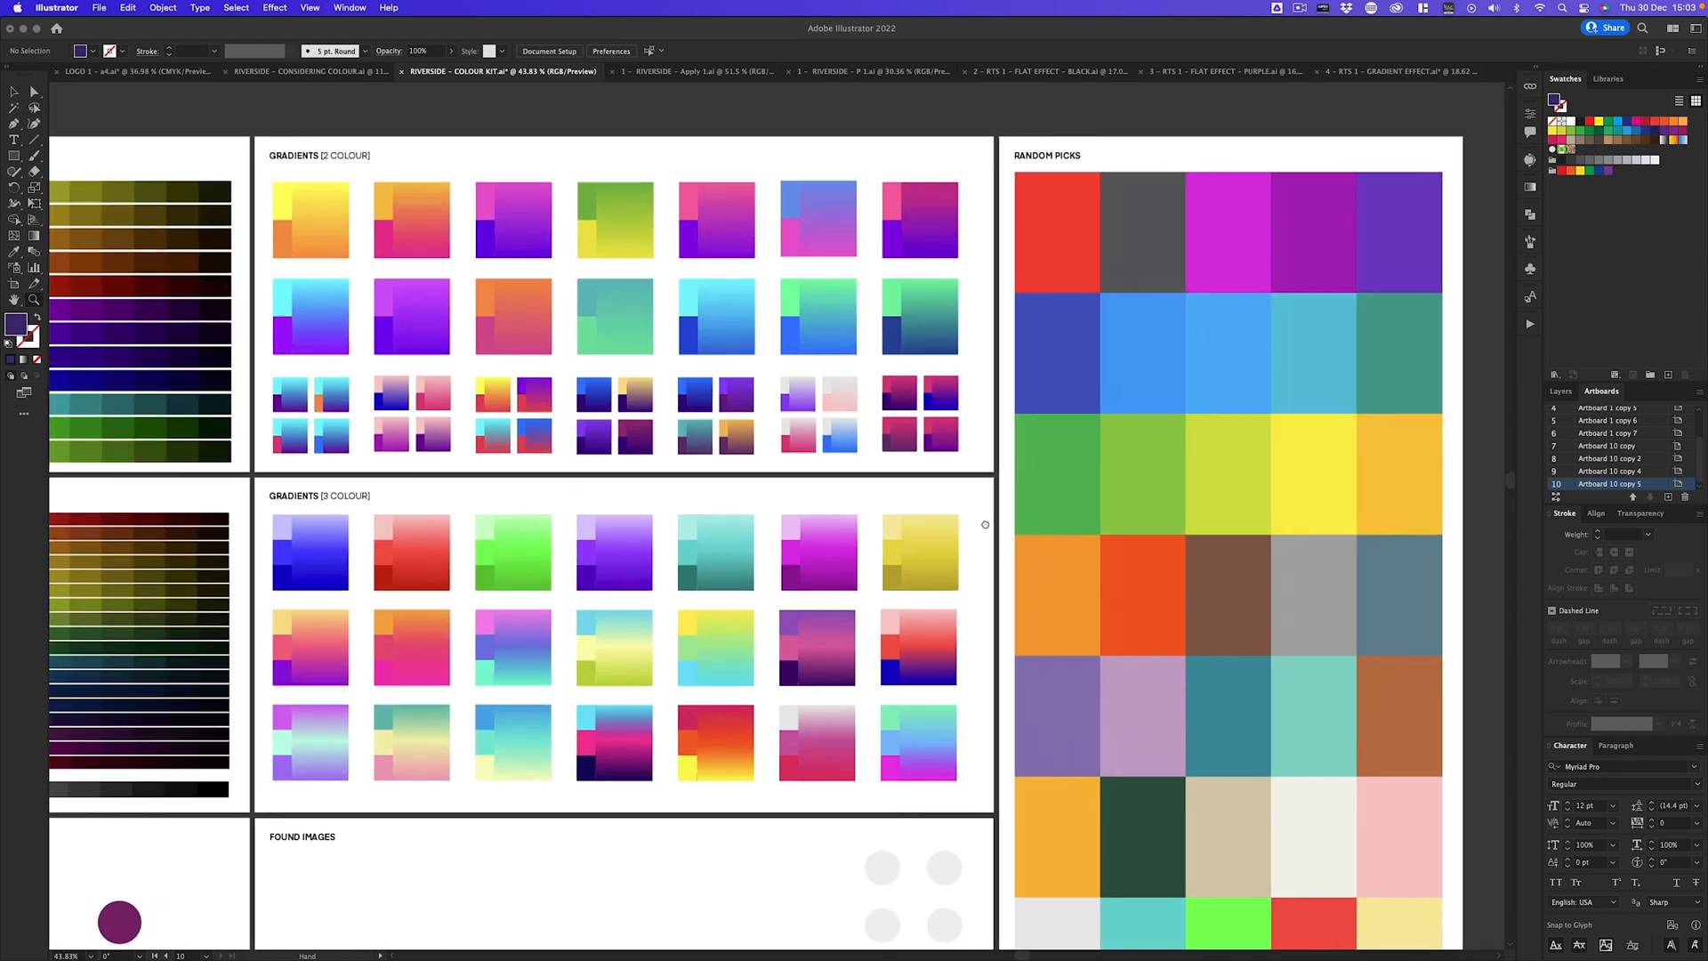
{"action": "scroll", "coordinate": [1334, 516], "scroll_direction": "left", "scroll_amount": 8}
{"action": "scroll", "coordinate": [1279, 463], "scroll_direction": "down", "scroll_amount": 2}
{"action": "scroll", "coordinate": [1279, 462], "scroll_direction": "up", "scroll_amount": 2}
{"action": "scroll", "coordinate": [1279, 463], "scroll_direction": "left", "scroll_amount": 4}
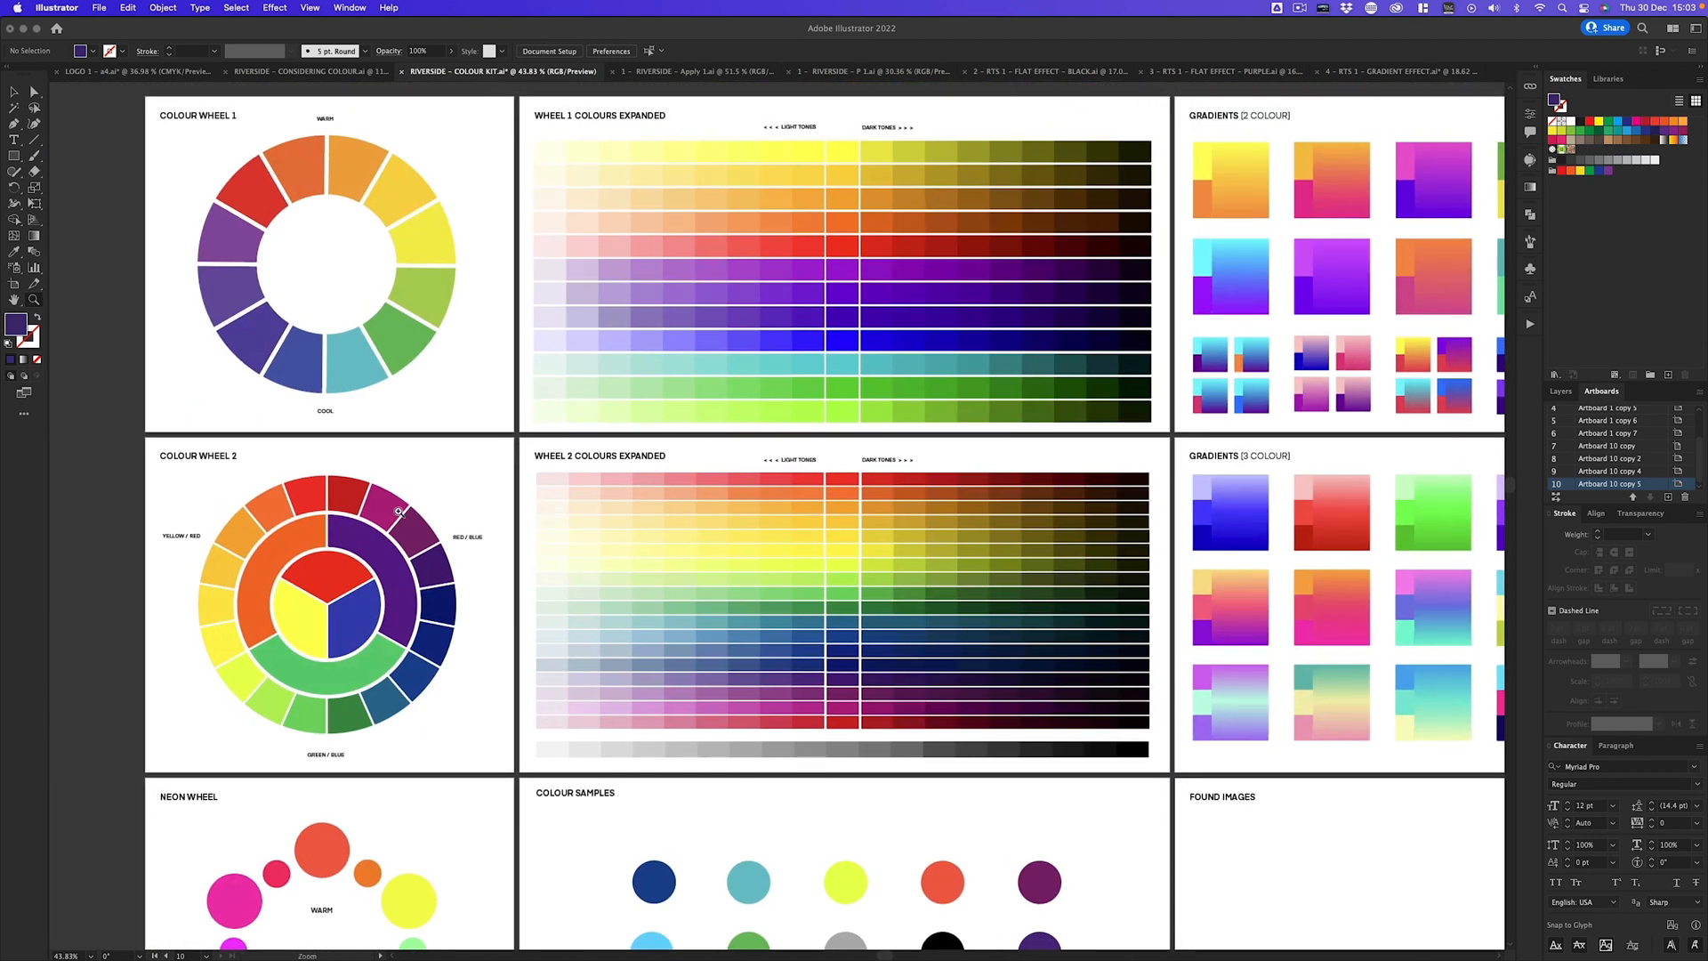
{"action": "scroll", "coordinate": [507, 287], "scroll_direction": "right", "scroll_amount": 2}
{"action": "scroll", "coordinate": [506, 288], "scroll_direction": "up", "scroll_amount": 1}
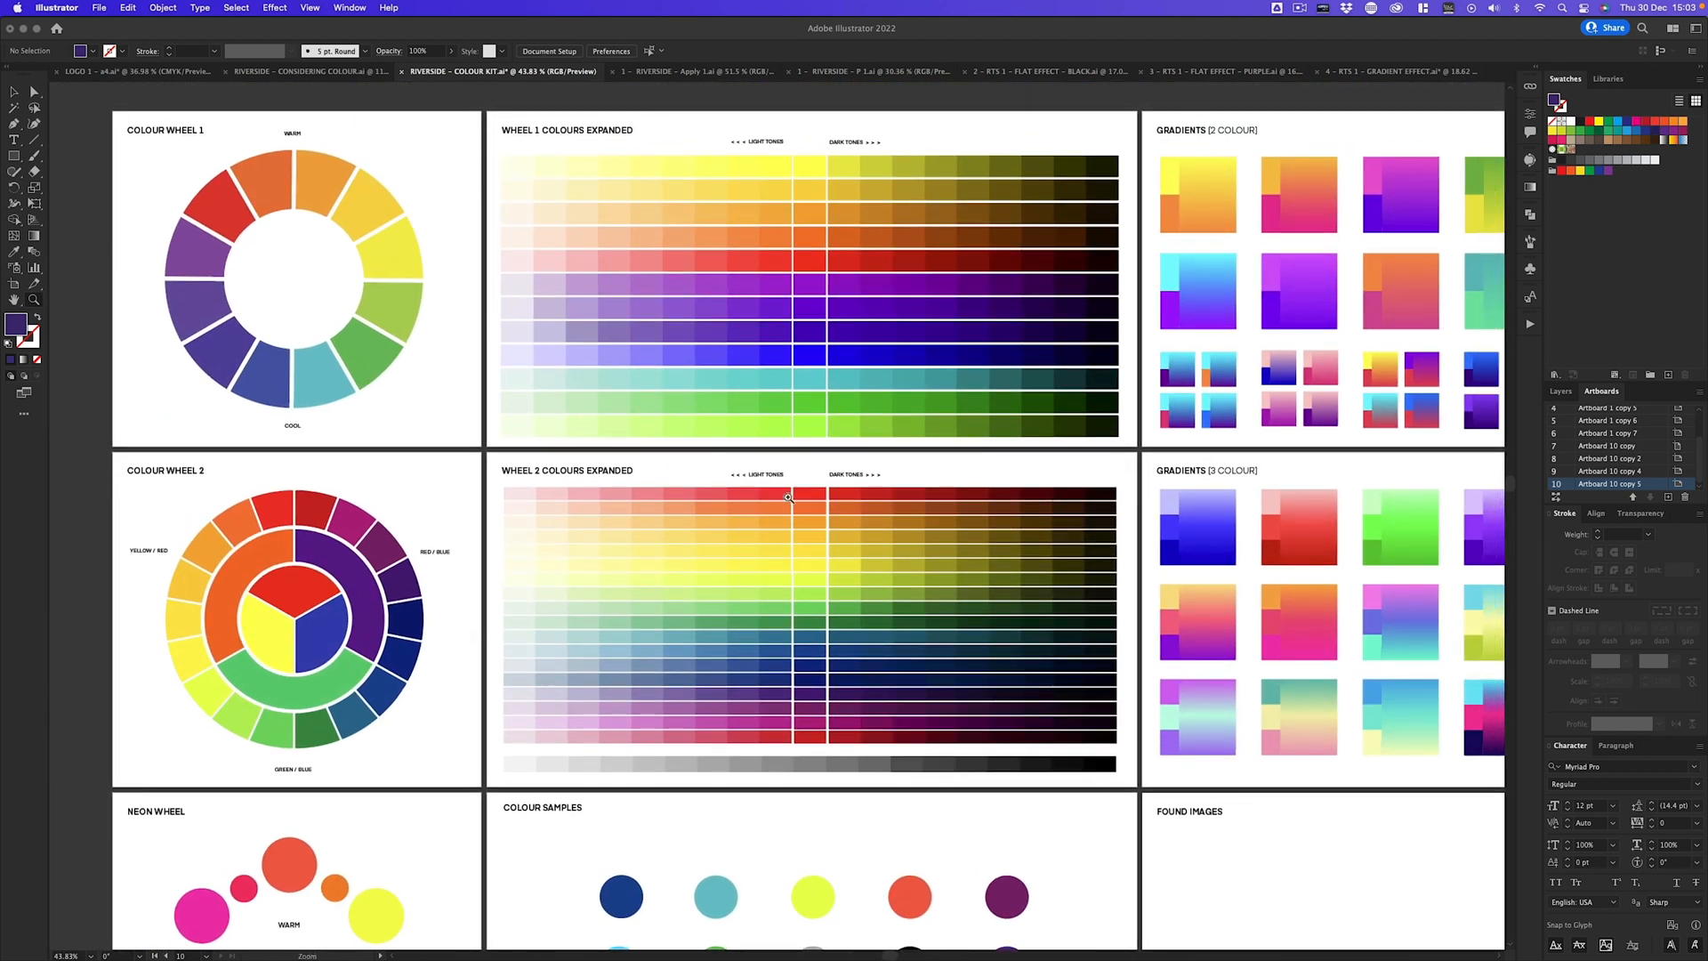
Examine the Wheel 2 expanded tones alongside the neon wheel and the two- and three-colour gradient artboards
{"action": "scroll", "coordinate": [910, 459], "scroll_direction": "down", "scroll_amount": 8}
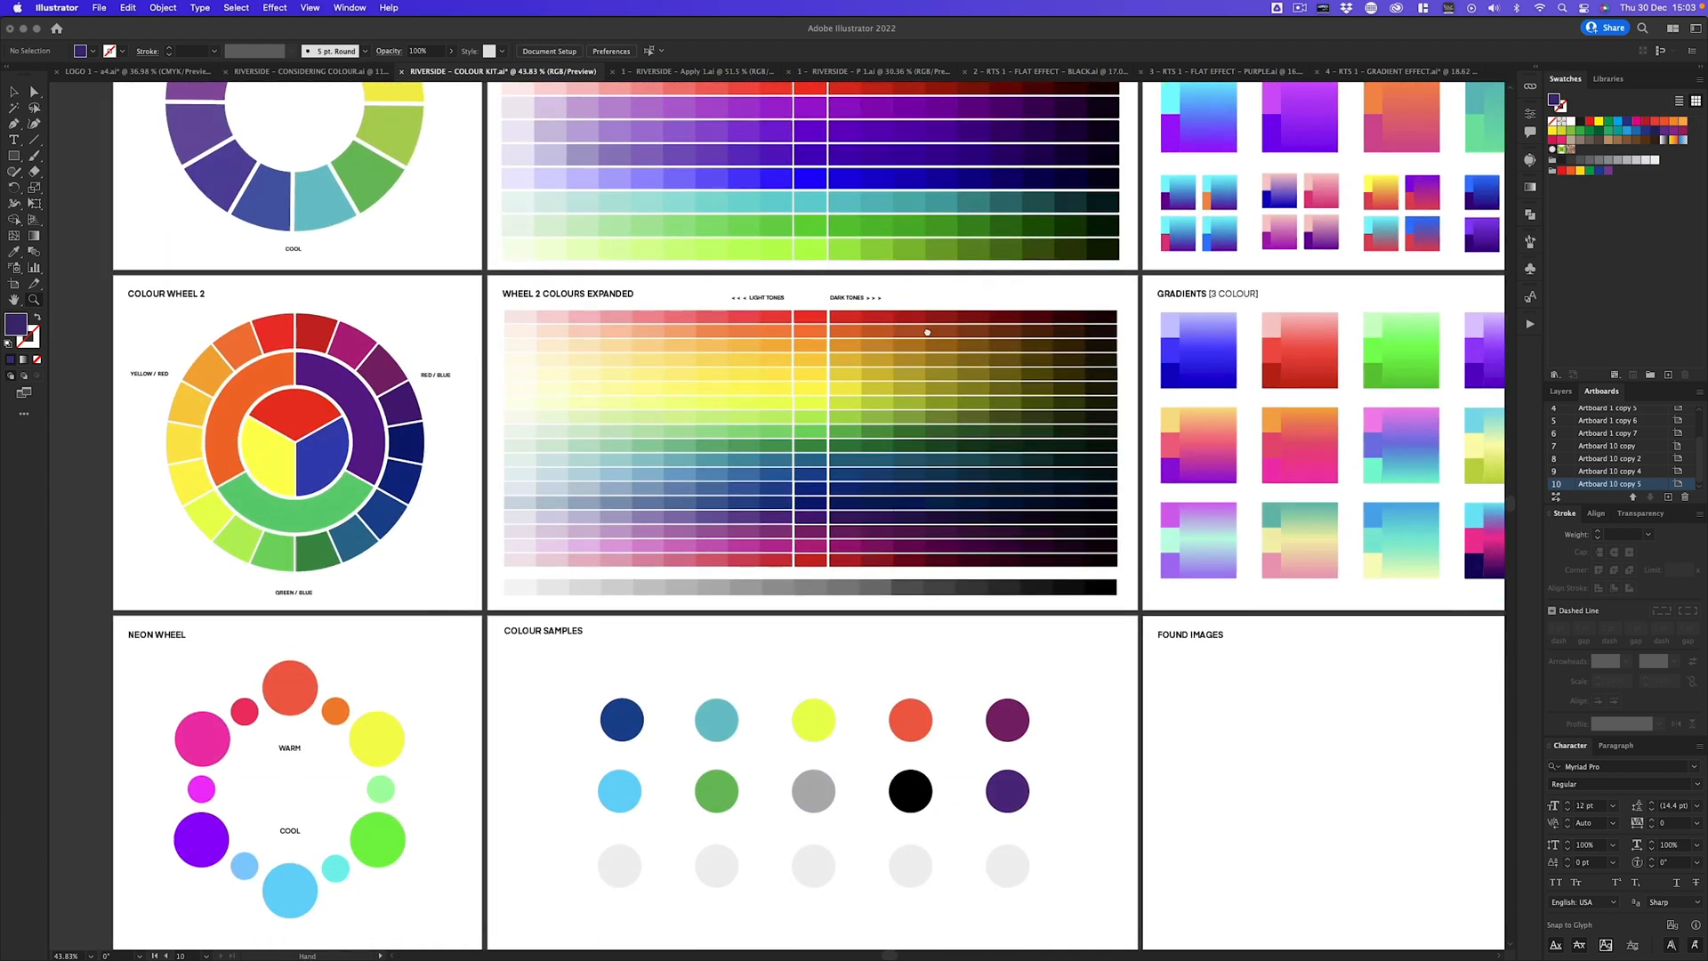
{"action": "scroll", "coordinate": [923, 347], "scroll_direction": "down", "scroll_amount": 1}
{"action": "scroll", "coordinate": [922, 347], "scroll_direction": "right", "scroll_amount": 1}
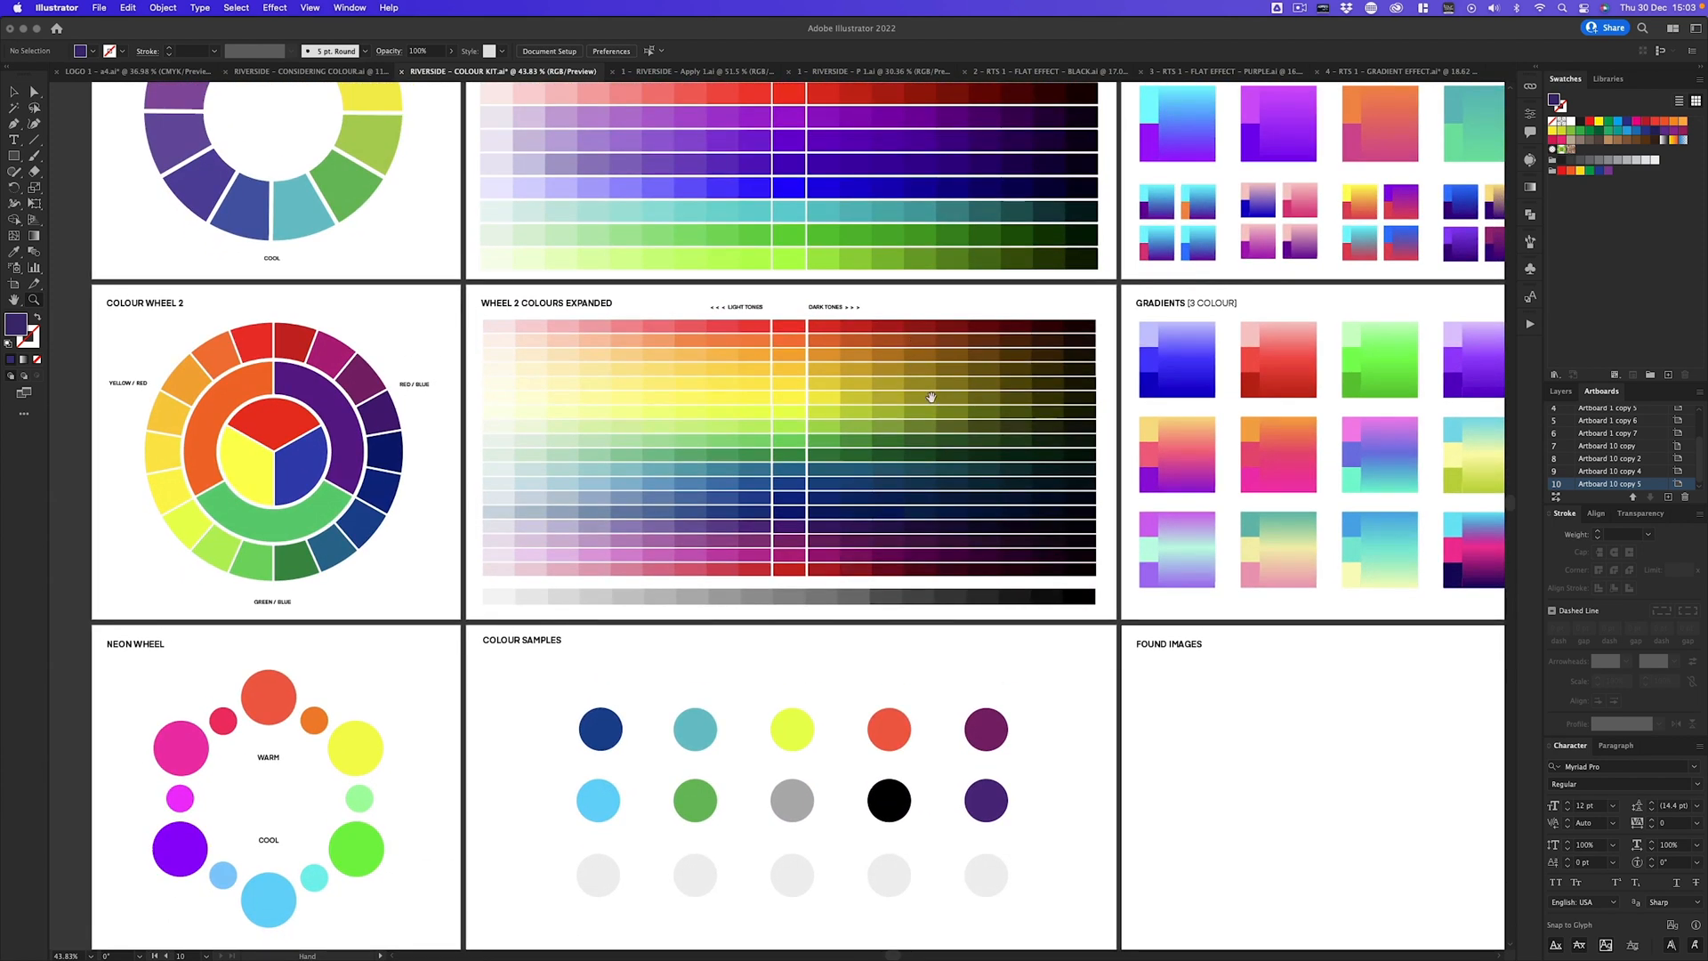
{"action": "scroll", "coordinate": [938, 412], "scroll_direction": "up", "scroll_amount": 3}
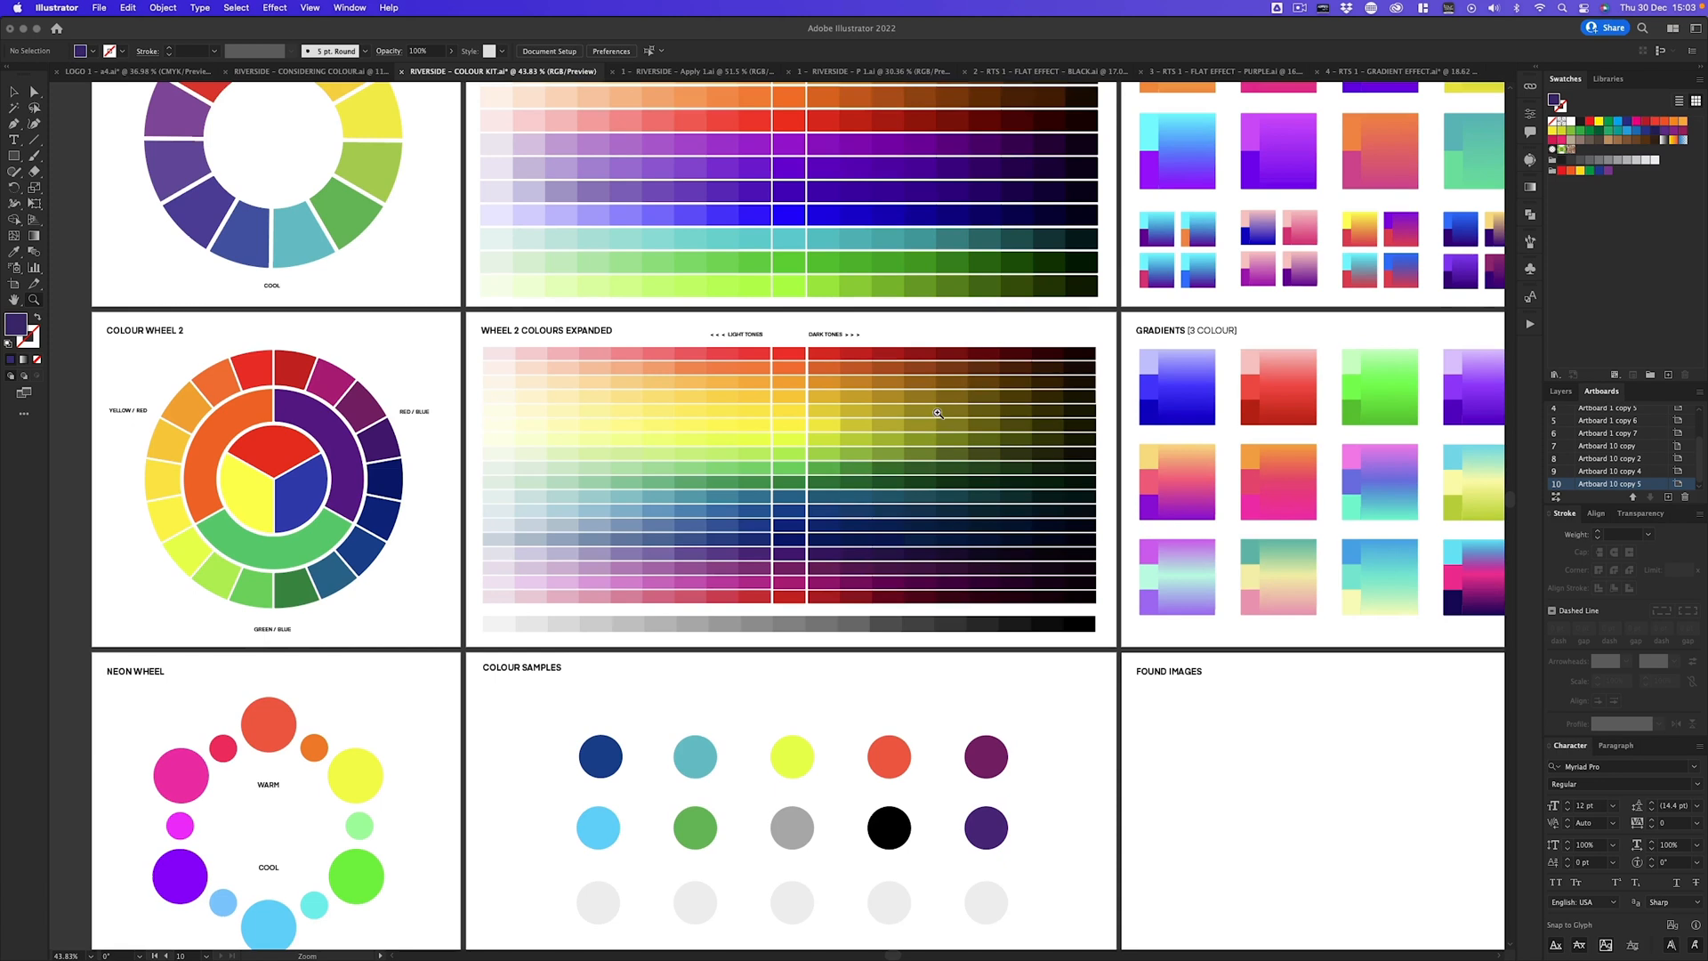
{"action": "key", "text": "a"}
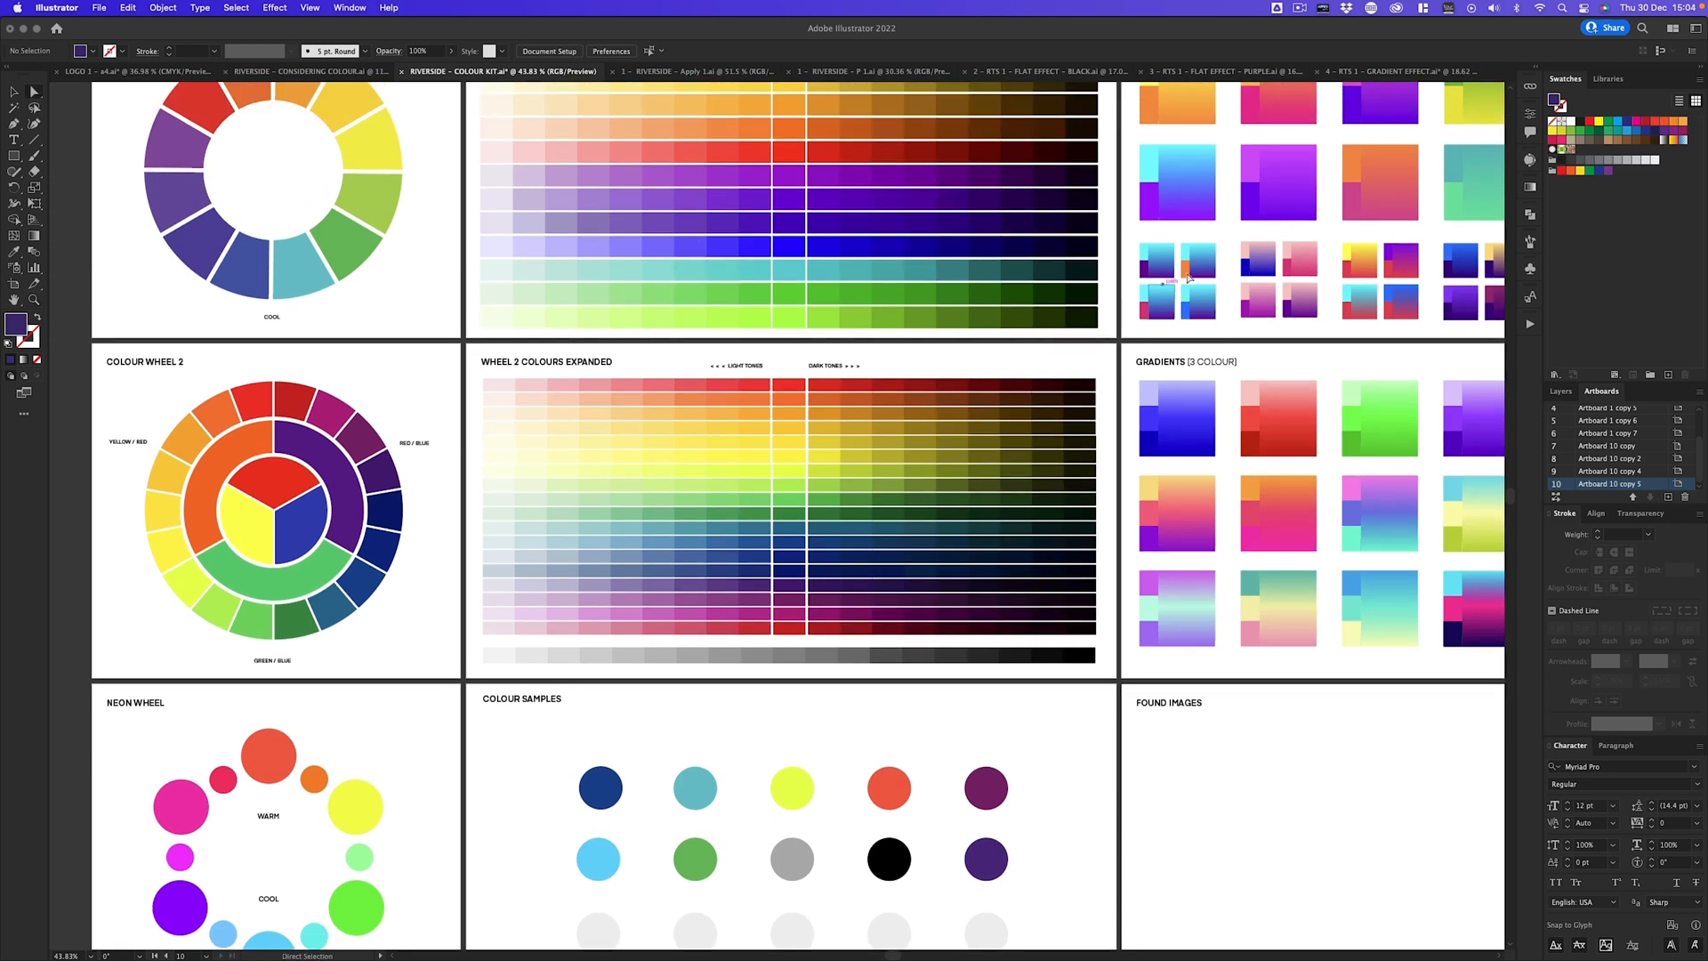
{"action": "scroll", "coordinate": [1082, 318], "scroll_direction": "right", "scroll_amount": 10}
{"action": "scroll", "coordinate": [1083, 317], "scroll_direction": "up", "scroll_amount": 2}
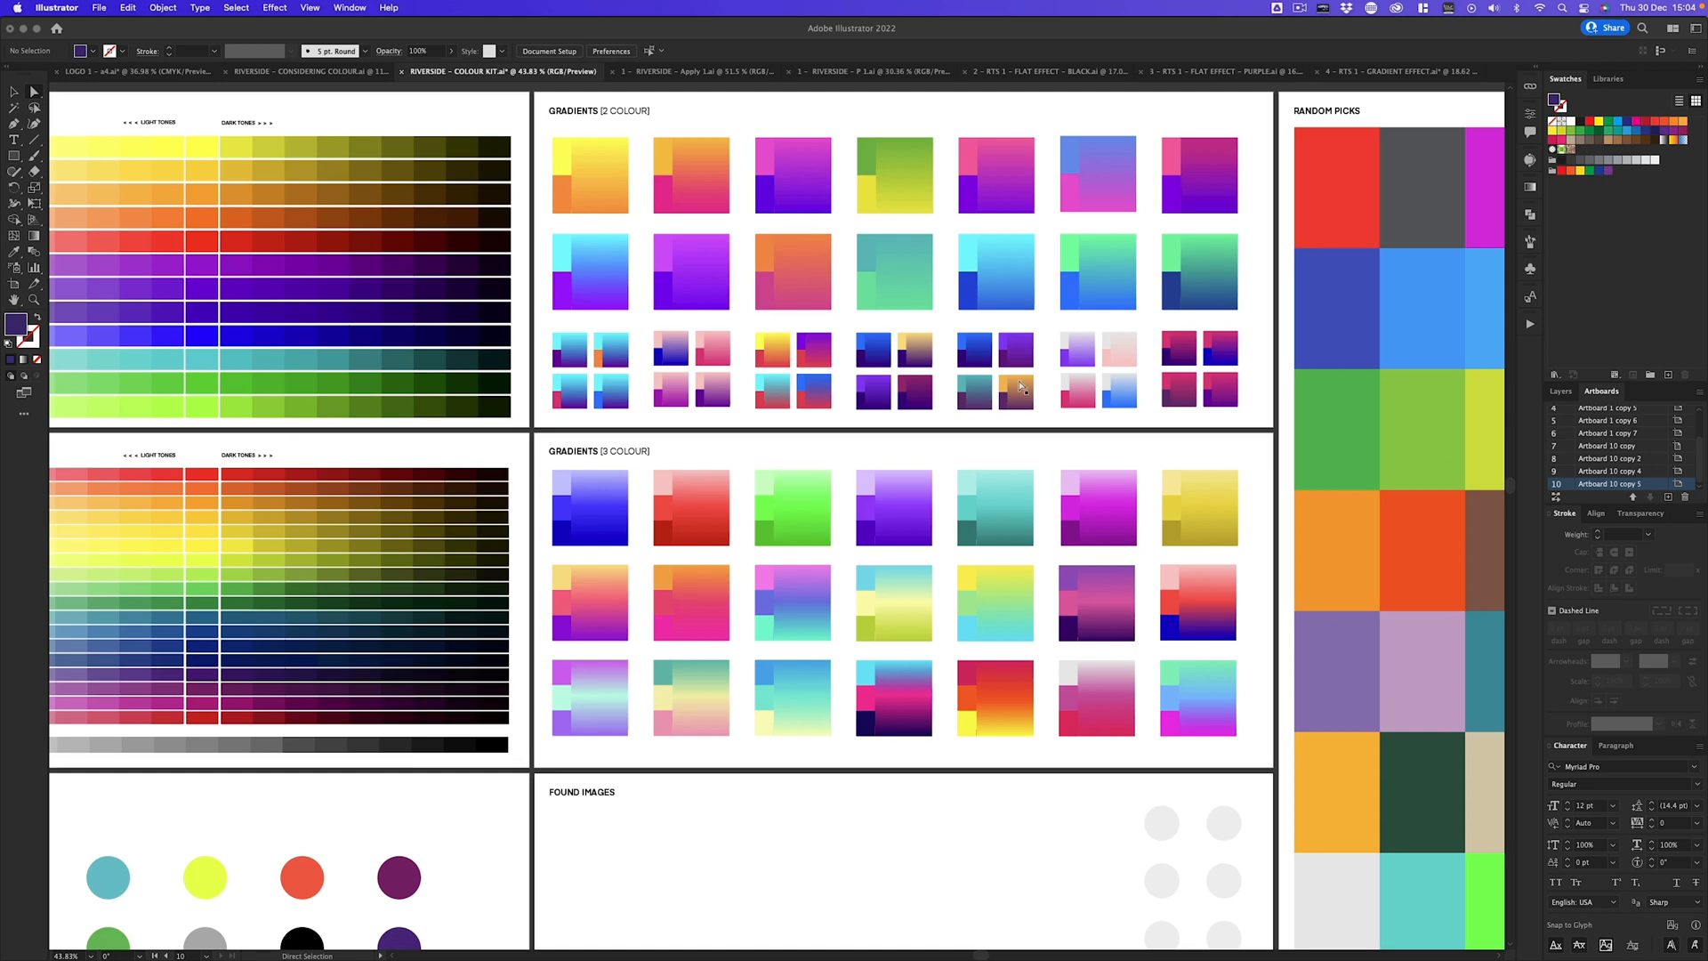
{"action": "left_click_drag", "start_coordinate": [304, 530], "coordinate": [581, 515]}
{"action": "scroll", "coordinate": [534, 521], "scroll_direction": "left", "scroll_amount": 10}
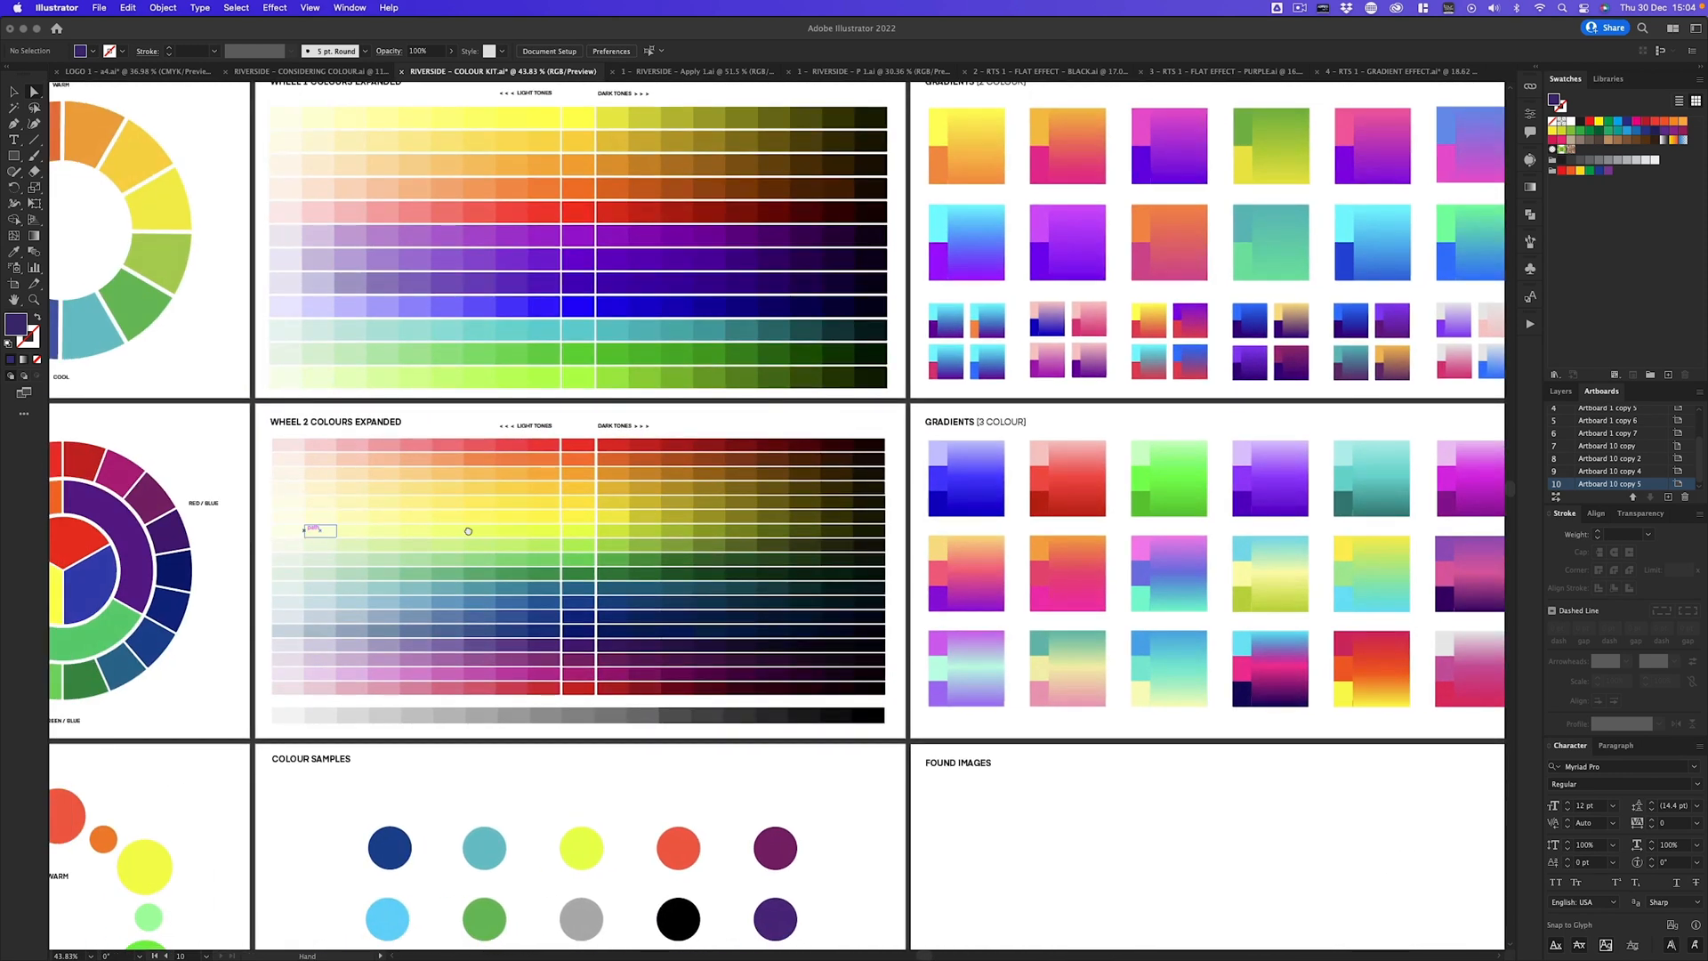
{"action": "scroll", "coordinate": [466, 526], "scroll_direction": "down", "scroll_amount": 2}
{"action": "scroll", "coordinate": [811, 561], "scroll_direction": "down", "scroll_amount": 4}
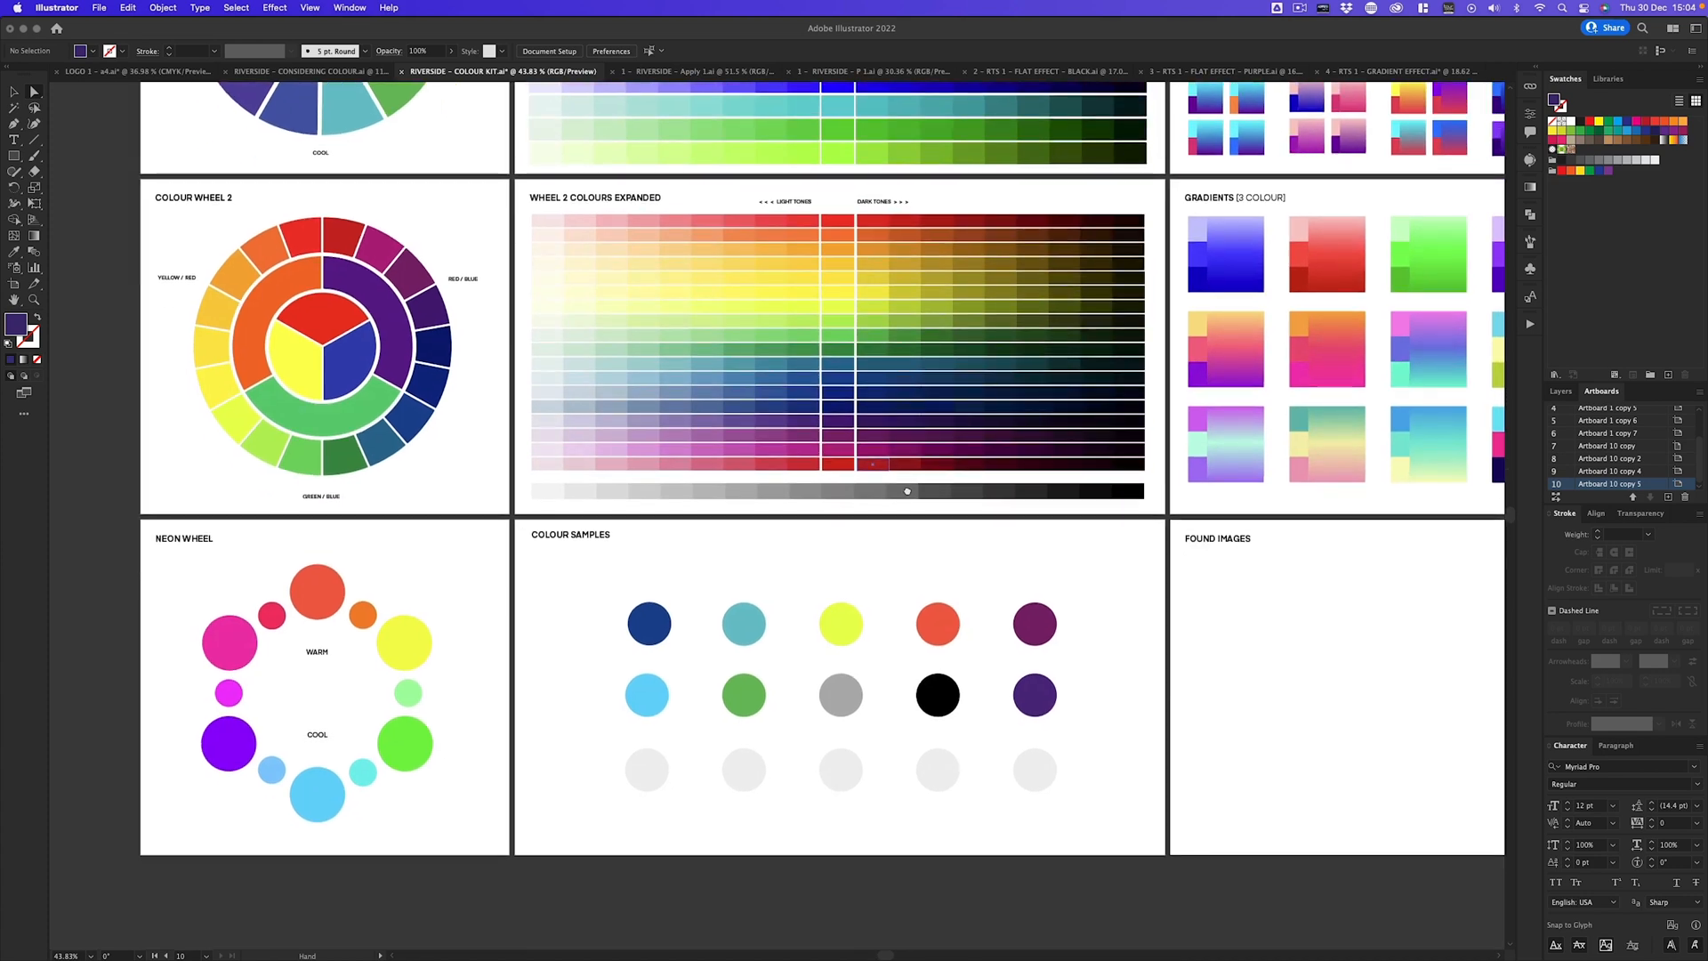
Examine the picked colour circles on the Colour Samples artboard close up
{"action": "key", "text": "z"}
{"action": "left_click", "coordinate": [854, 637]}
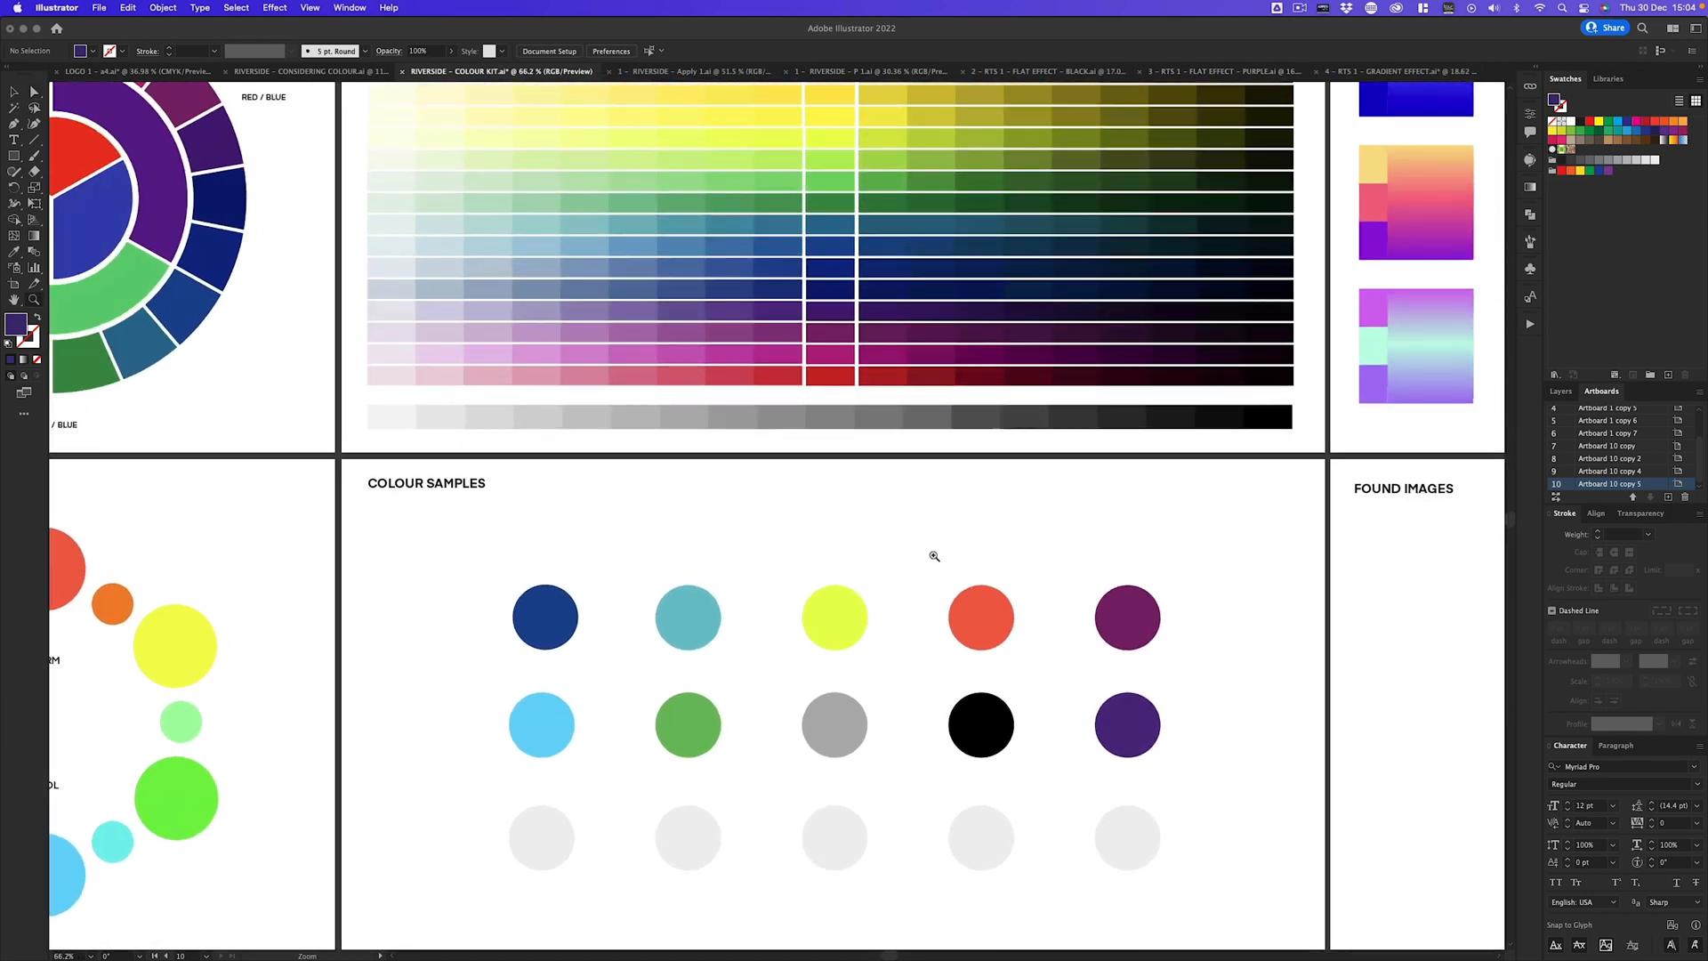
{"action": "scroll", "coordinate": [934, 557], "scroll_direction": "down", "scroll_amount": 3}
{"action": "scroll", "coordinate": [933, 557], "scroll_direction": "right", "scroll_amount": 2}
{"action": "key", "text": "v"}
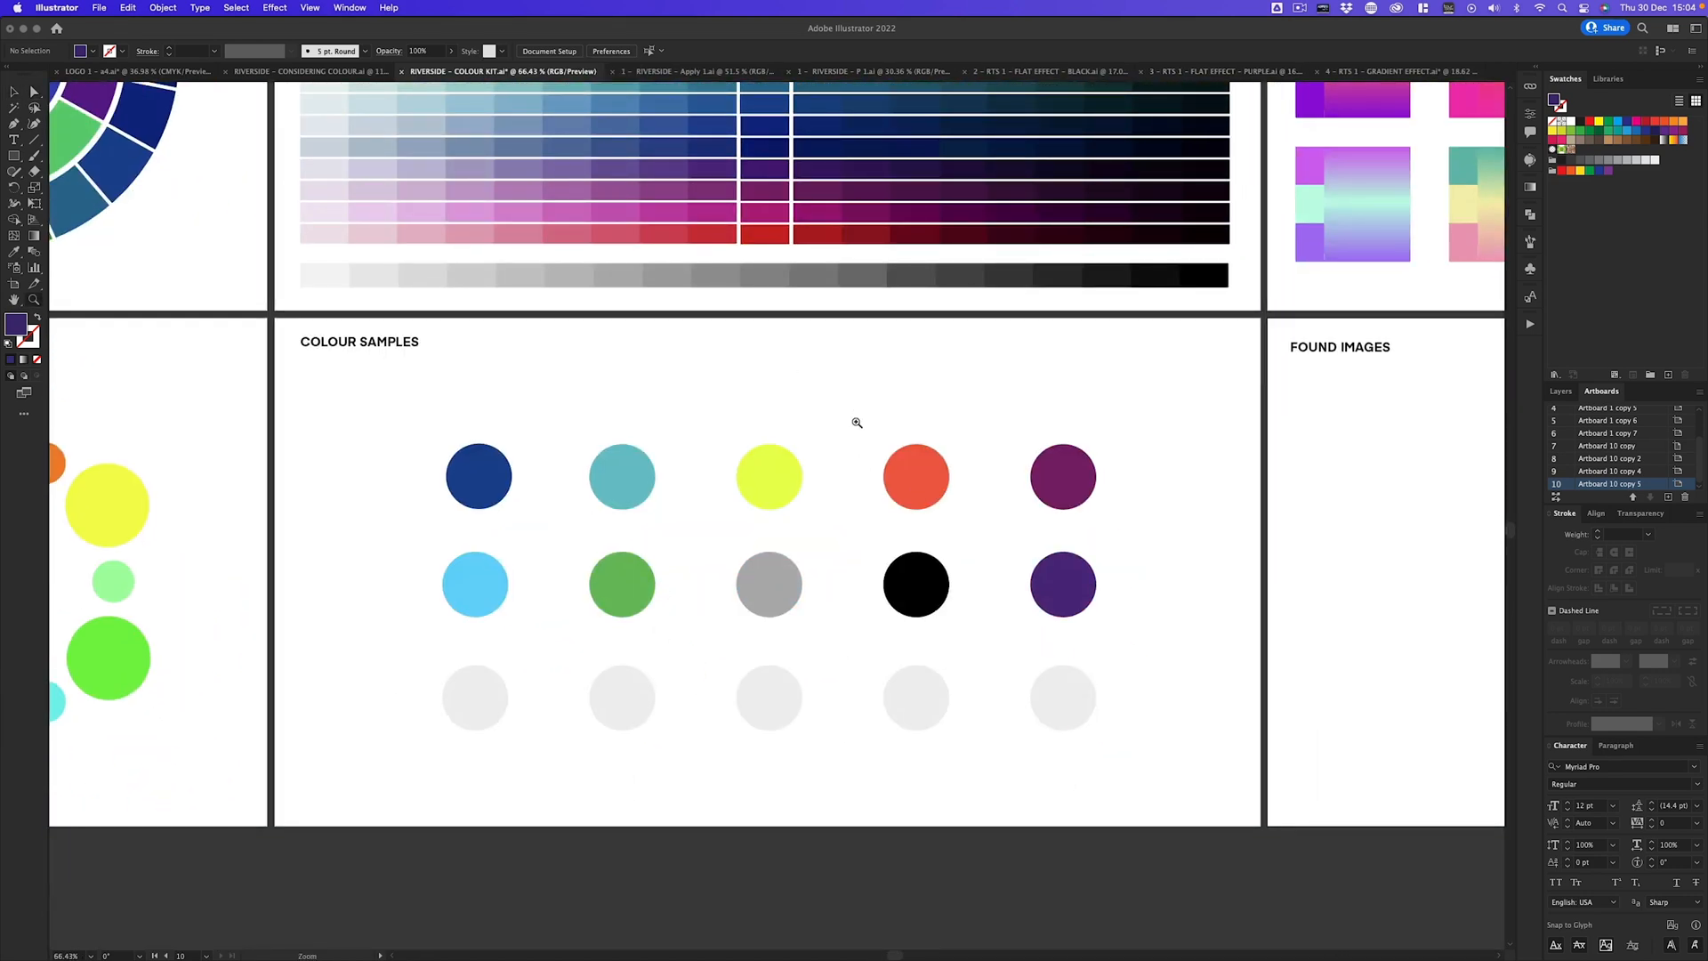
{"action": "scroll", "coordinate": [857, 427], "scroll_direction": "down", "scroll_amount": 3}
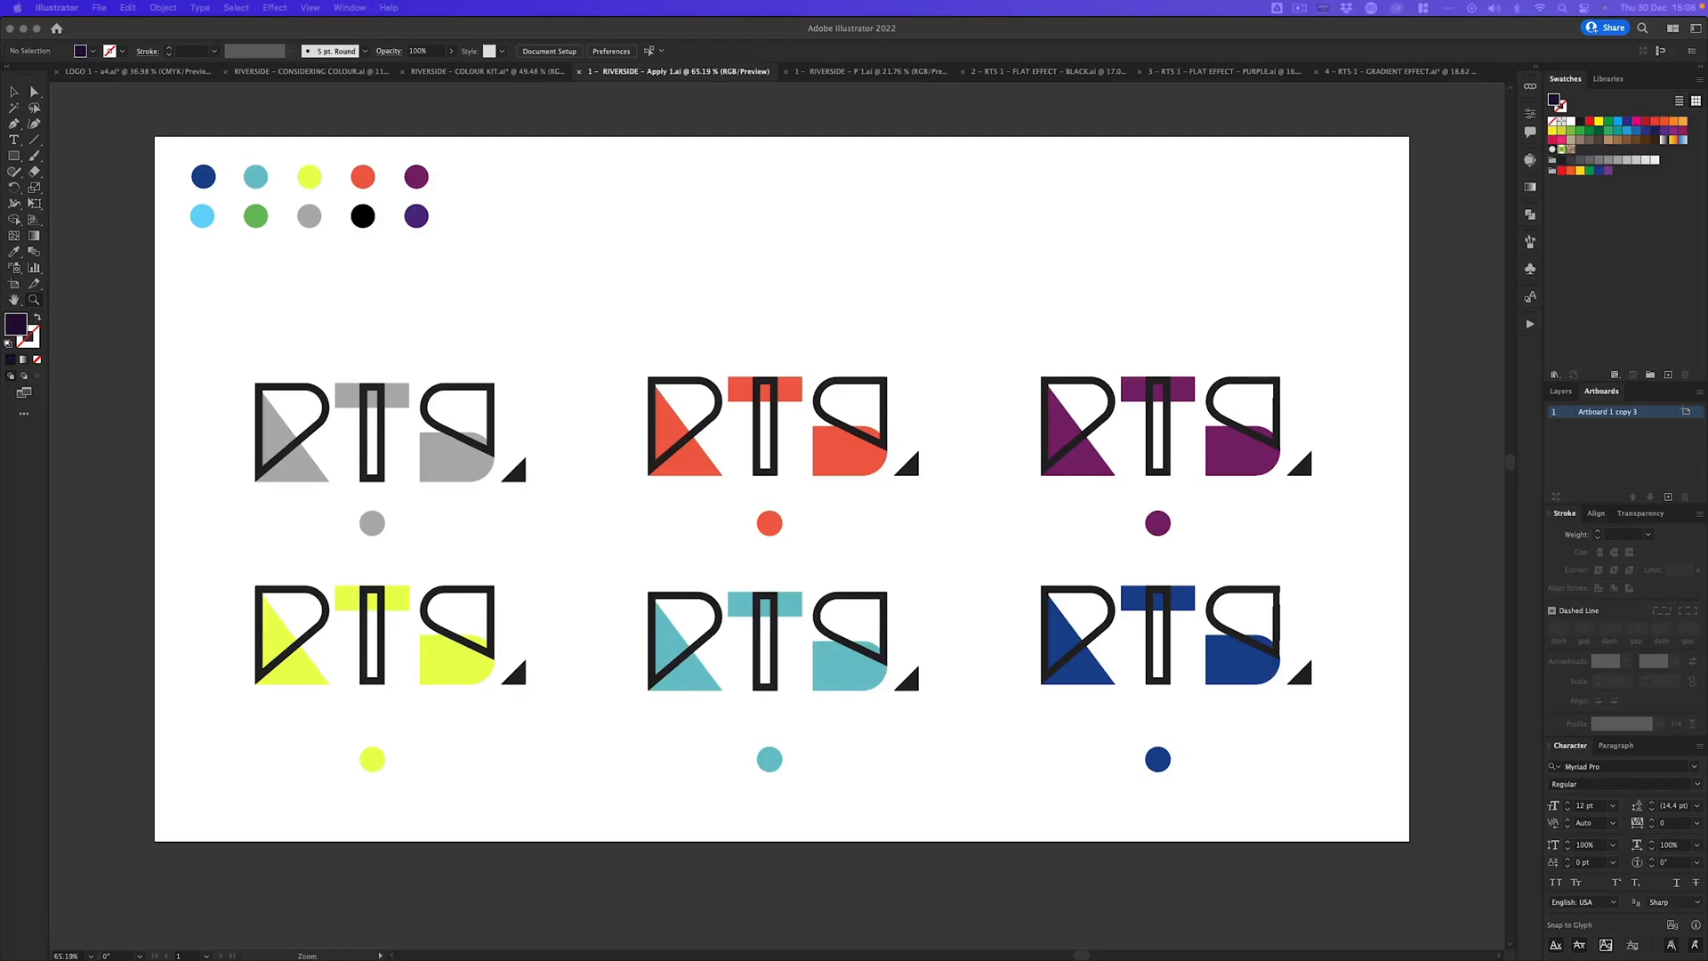
Examine the six RTS logo colour variations and the sample circles in the RIVERSIDE – Apply 1 document
{"action": "key", "text": "v"}
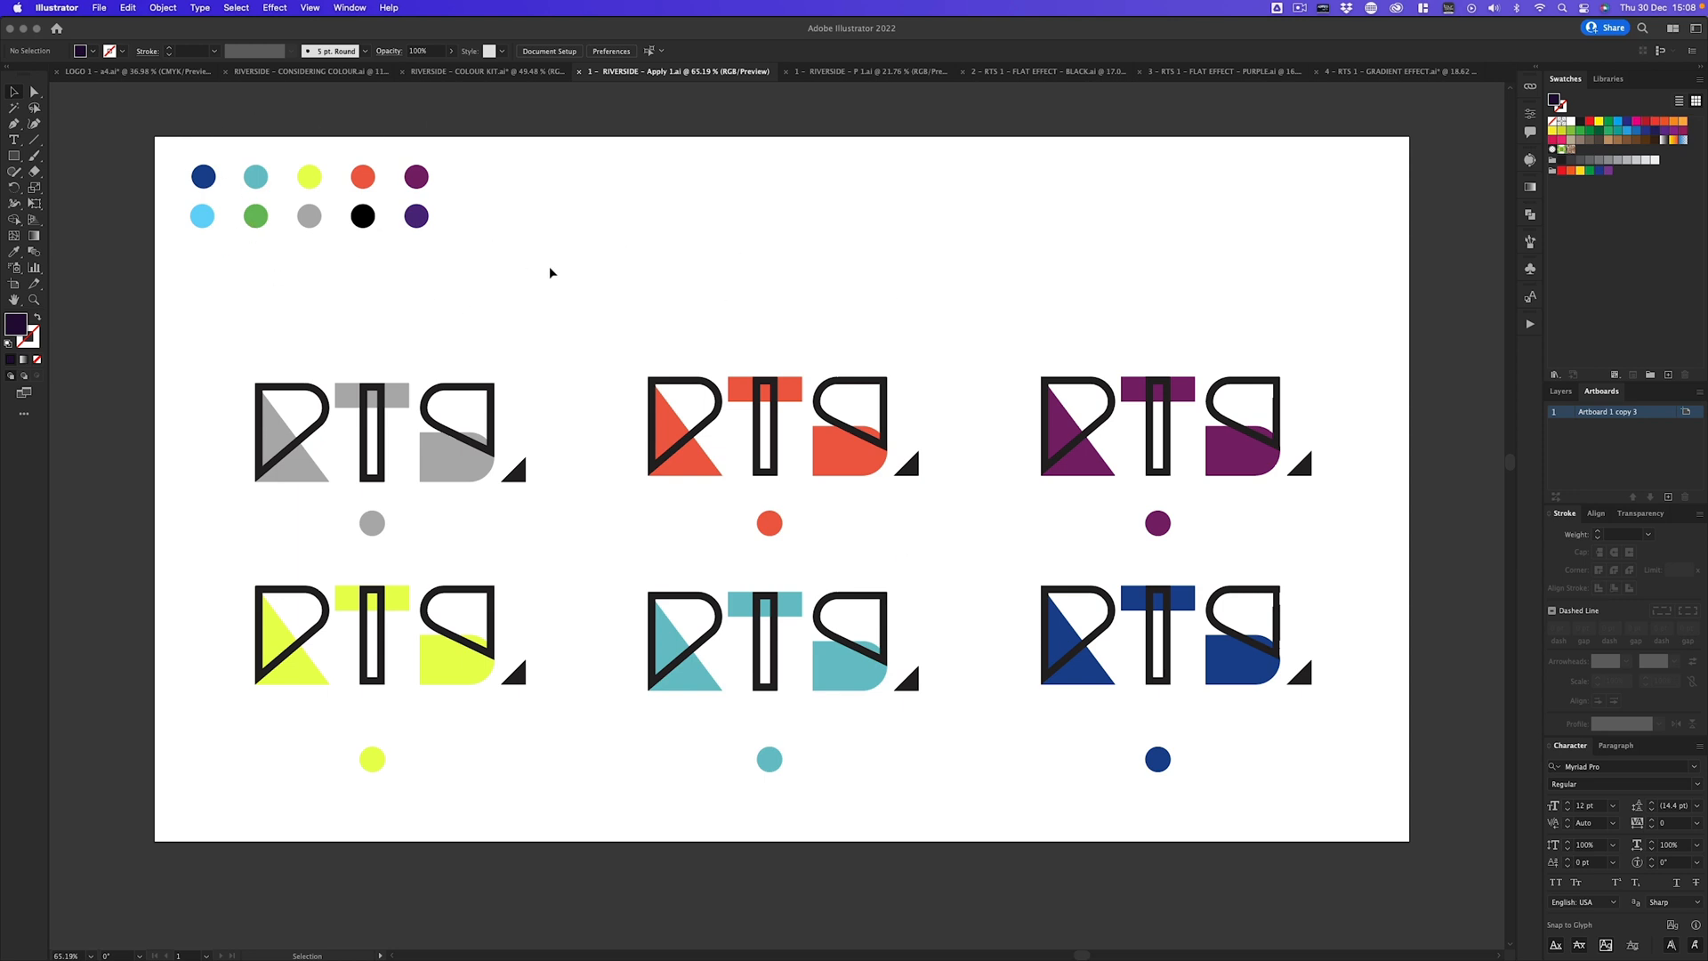
{"action": "key", "text": "z"}
{"action": "left_click_drag", "start_coordinate": [724, 305], "coordinate": [804, 310]}
{"action": "key", "text": "space"}
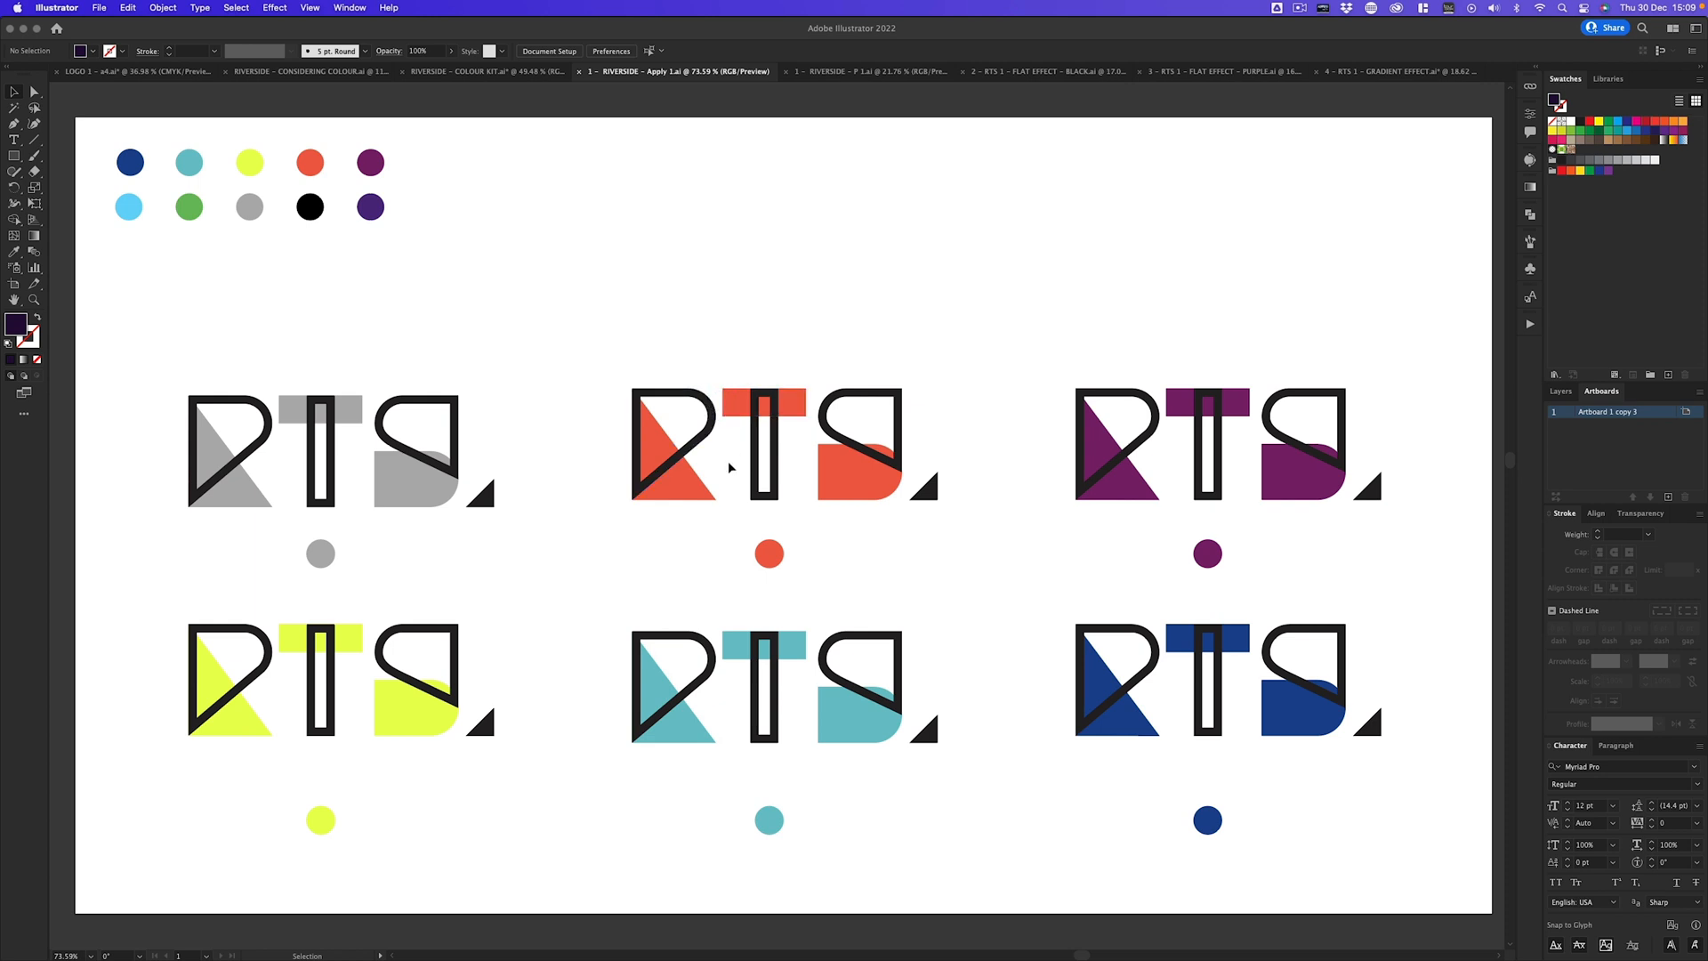
{"action": "scroll", "coordinate": [825, 447], "scroll_direction": "up", "scroll_amount": 1}
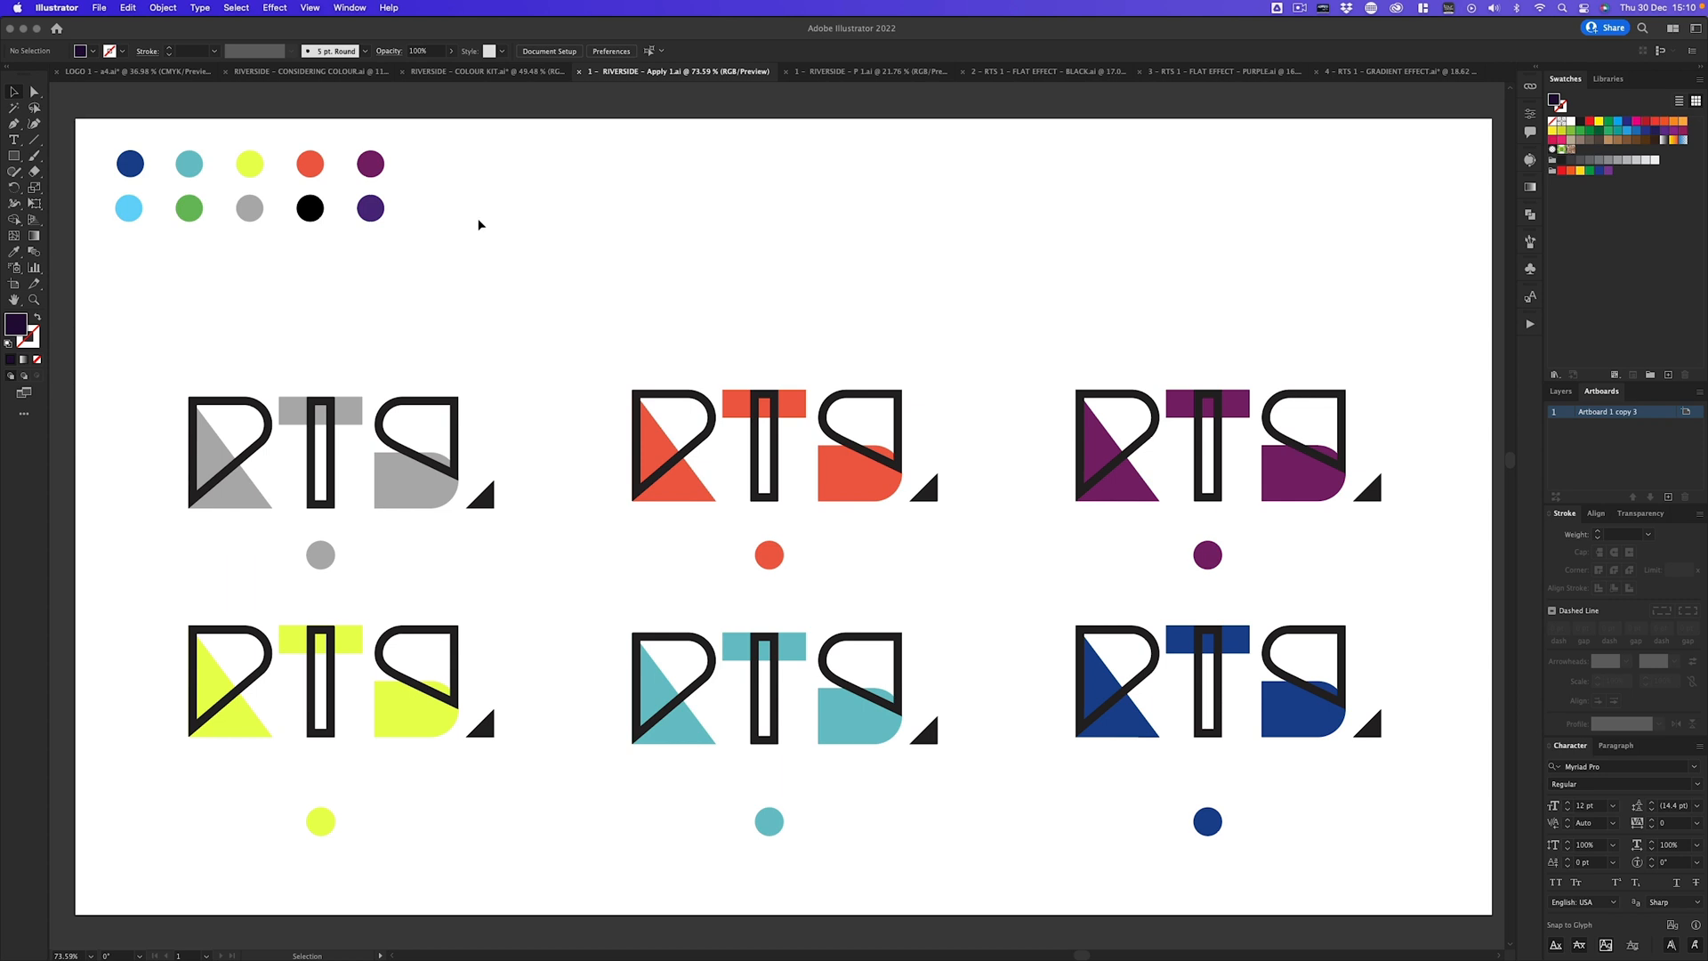
Switch to the RIVERSIDE – P 1.ai document and inspect the original-colour RTS logos on its first artboard
{"action": "left_click", "coordinate": [832, 76]}
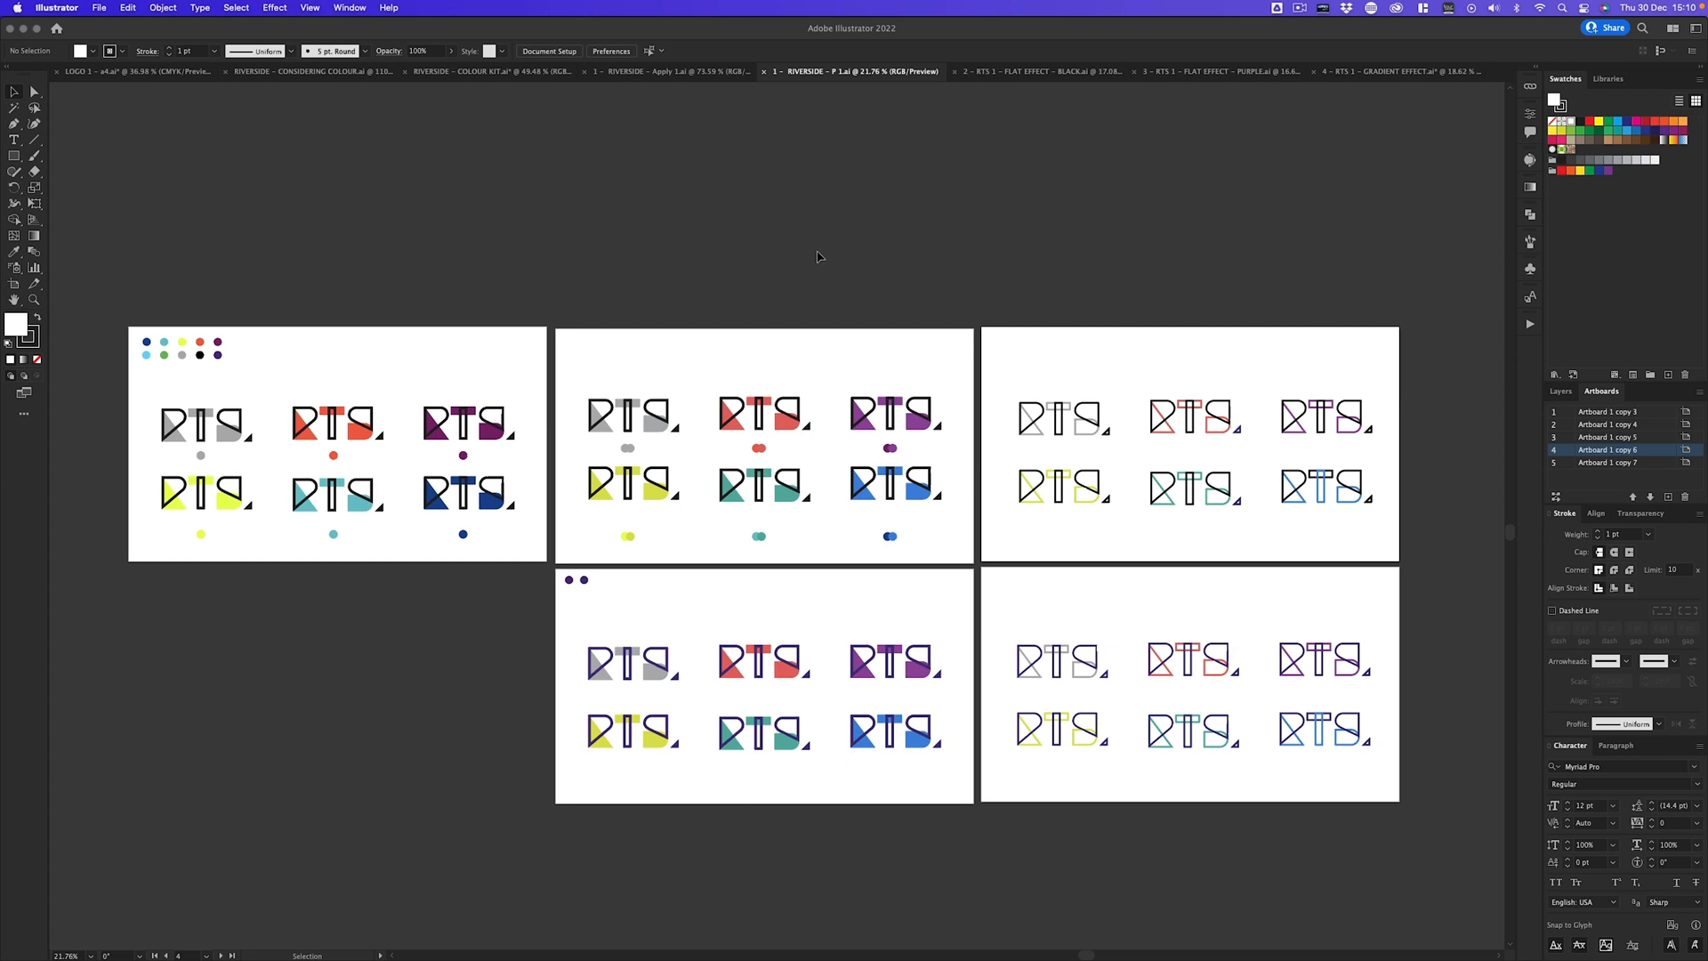
{"action": "key", "text": "z"}
{"action": "left_click_drag", "start_coordinate": [262, 449], "coordinate": [380, 430]}
{"action": "left_click_drag", "start_coordinate": [832, 366], "coordinate": [626, 489]}
{"action": "key", "text": "space"}
{"action": "left_click_drag", "start_coordinate": [725, 327], "coordinate": [713, 435]}
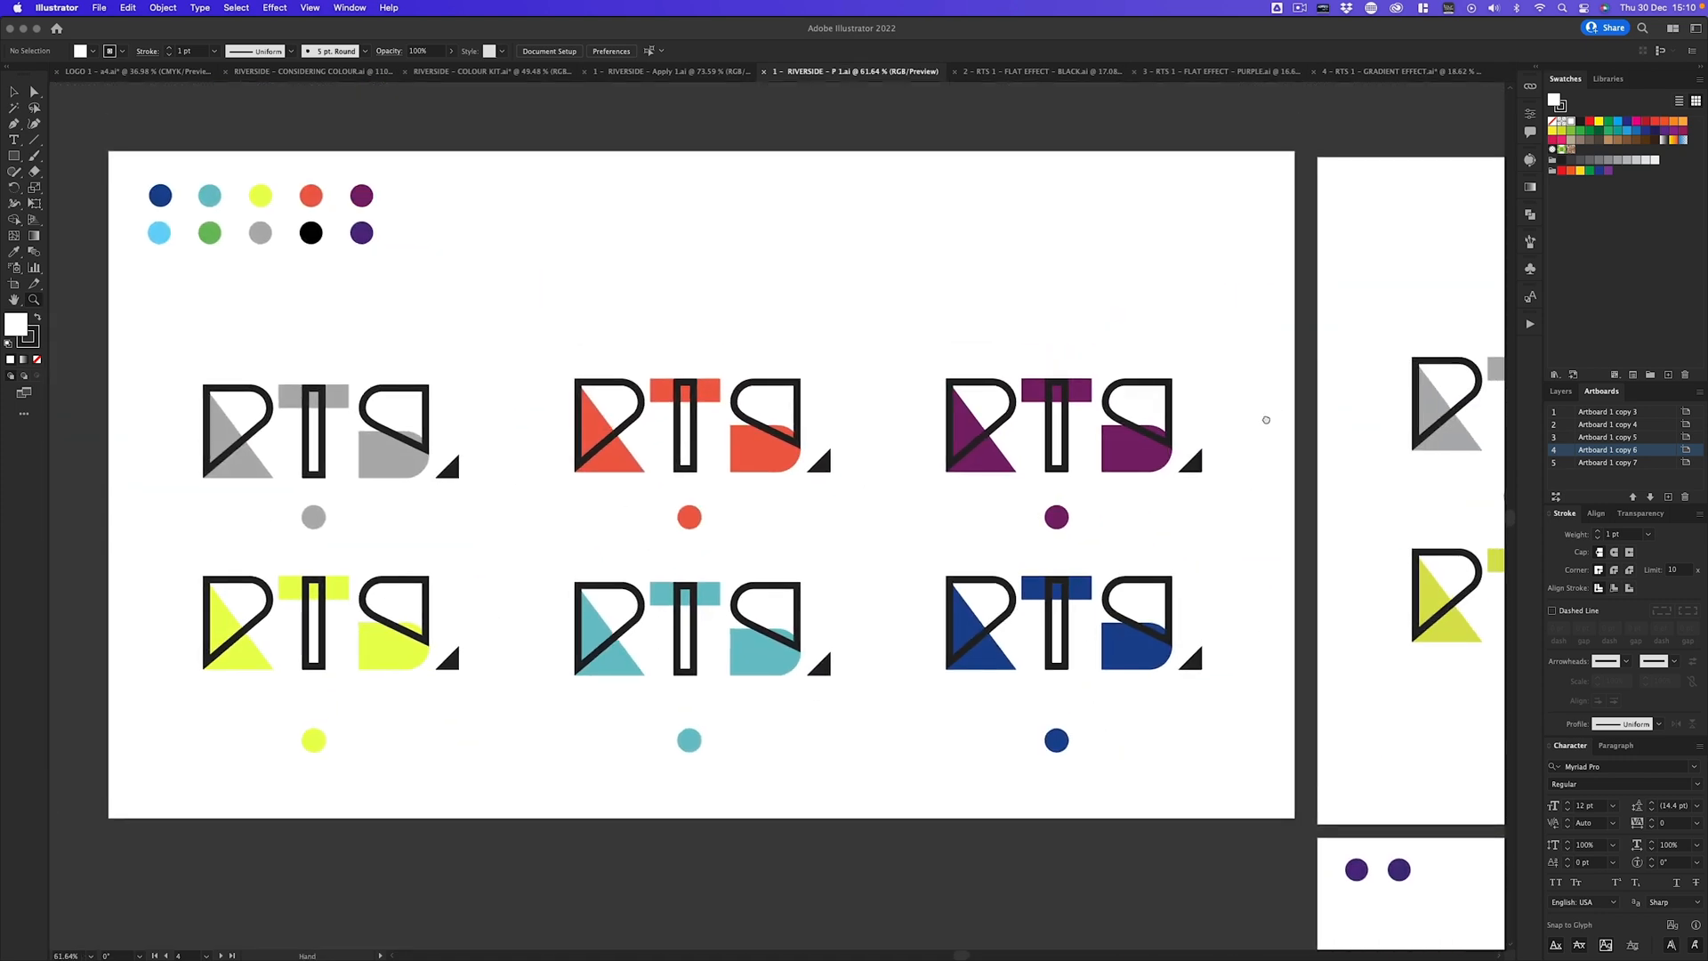
Compare the paired colour circles with the six black-outlined RTS logos on the second artboard
{"action": "scroll", "coordinate": [1266, 418], "scroll_direction": "right", "scroll_amount": 15}
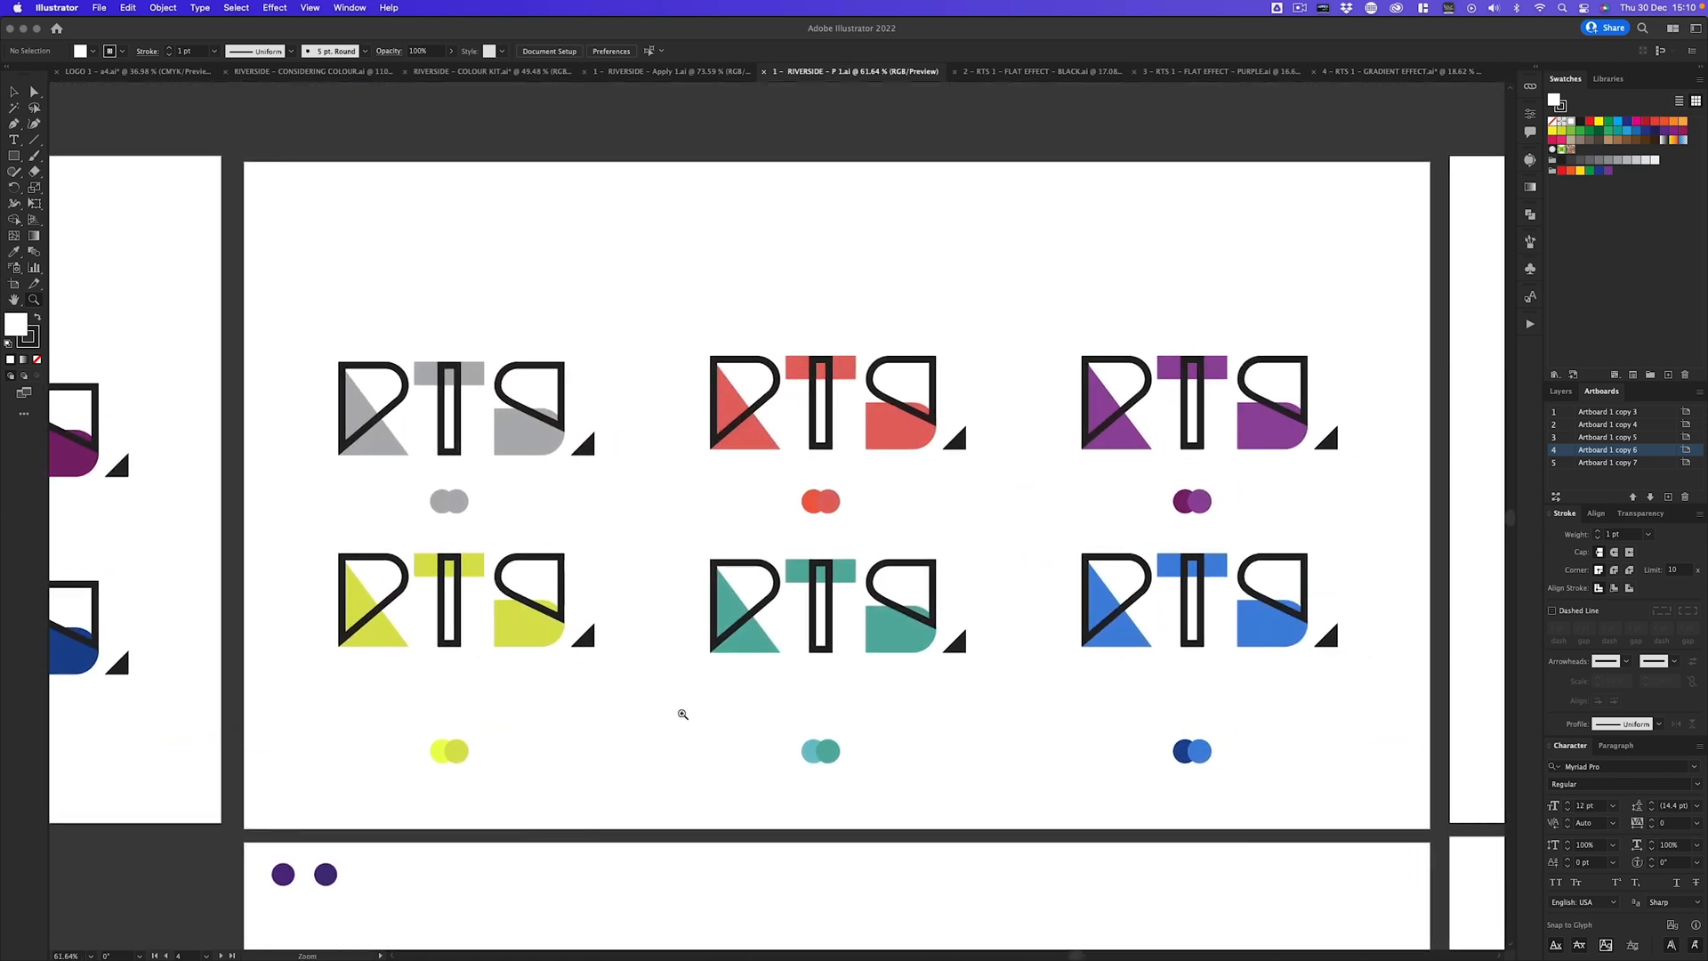
{"action": "left_click_drag", "start_coordinate": [862, 551], "coordinate": [881, 551]}
{"action": "left_click_drag", "start_coordinate": [977, 563], "coordinate": [907, 552]}
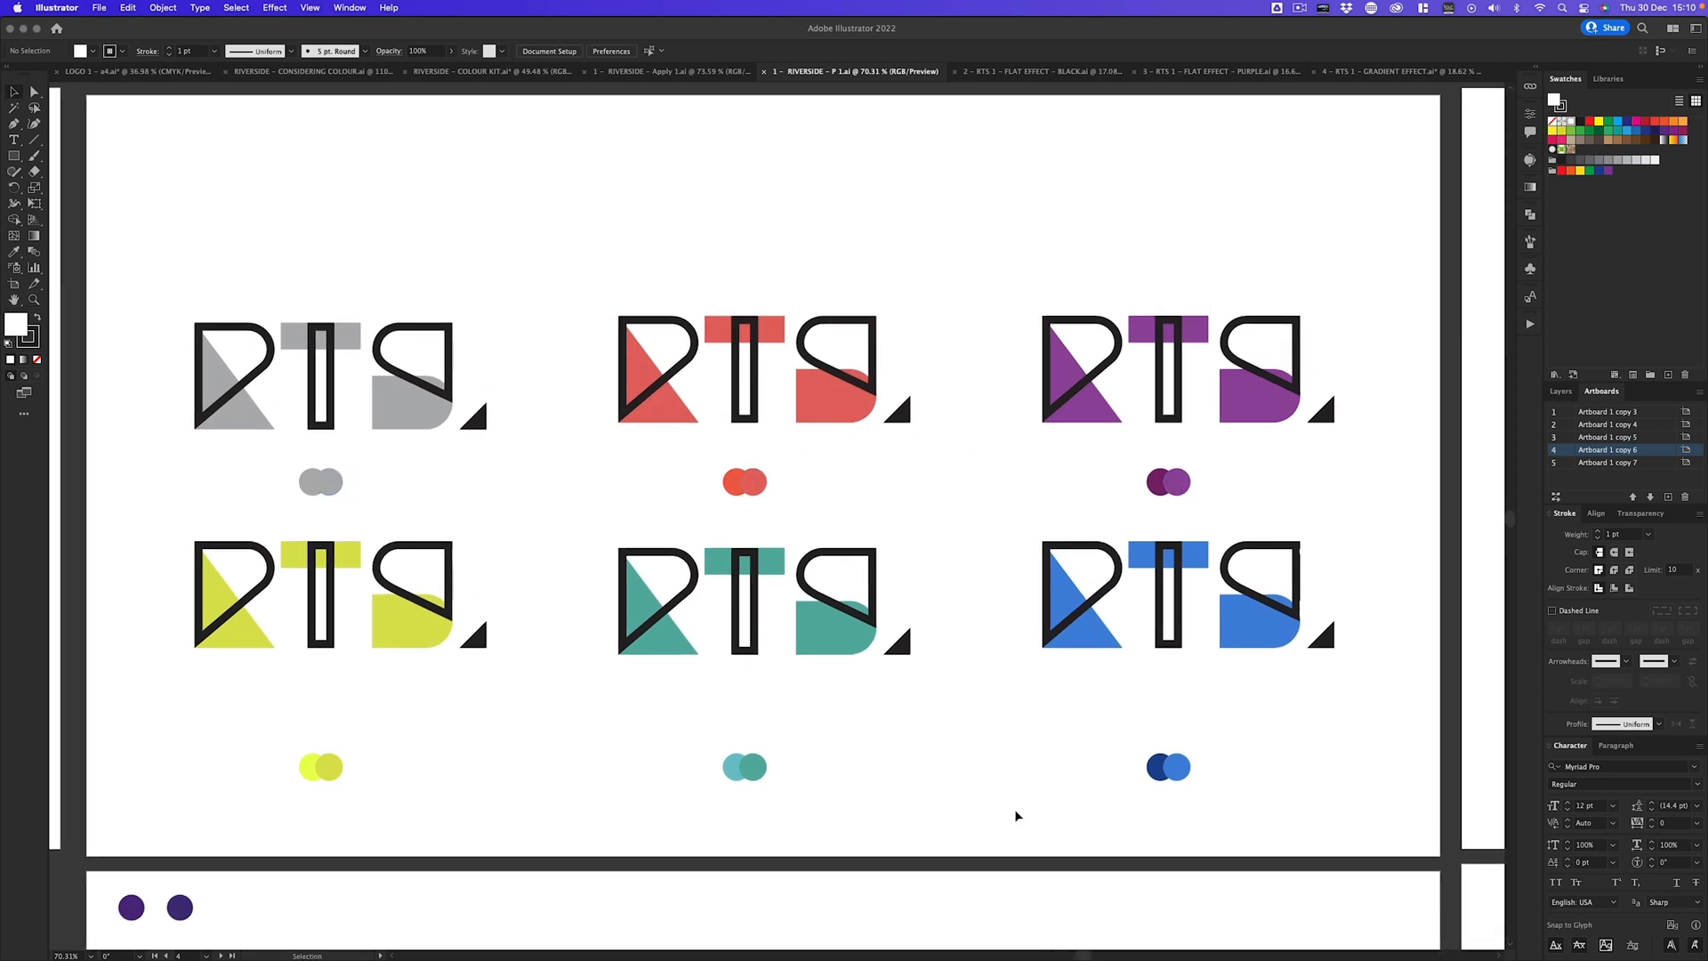
Inspect the purple and blue black-outlined RTS logos and their paired colour circles at close range
{"action": "key", "text": "z"}
{"action": "left_click_drag", "start_coordinate": [710, 475], "coordinate": [818, 479]}
{"action": "left_click_drag", "start_coordinate": [746, 563], "coordinate": [744, 588]}
{"action": "key", "text": "v"}
{"action": "left_click_drag", "start_coordinate": [1244, 419], "coordinate": [138, 398]}
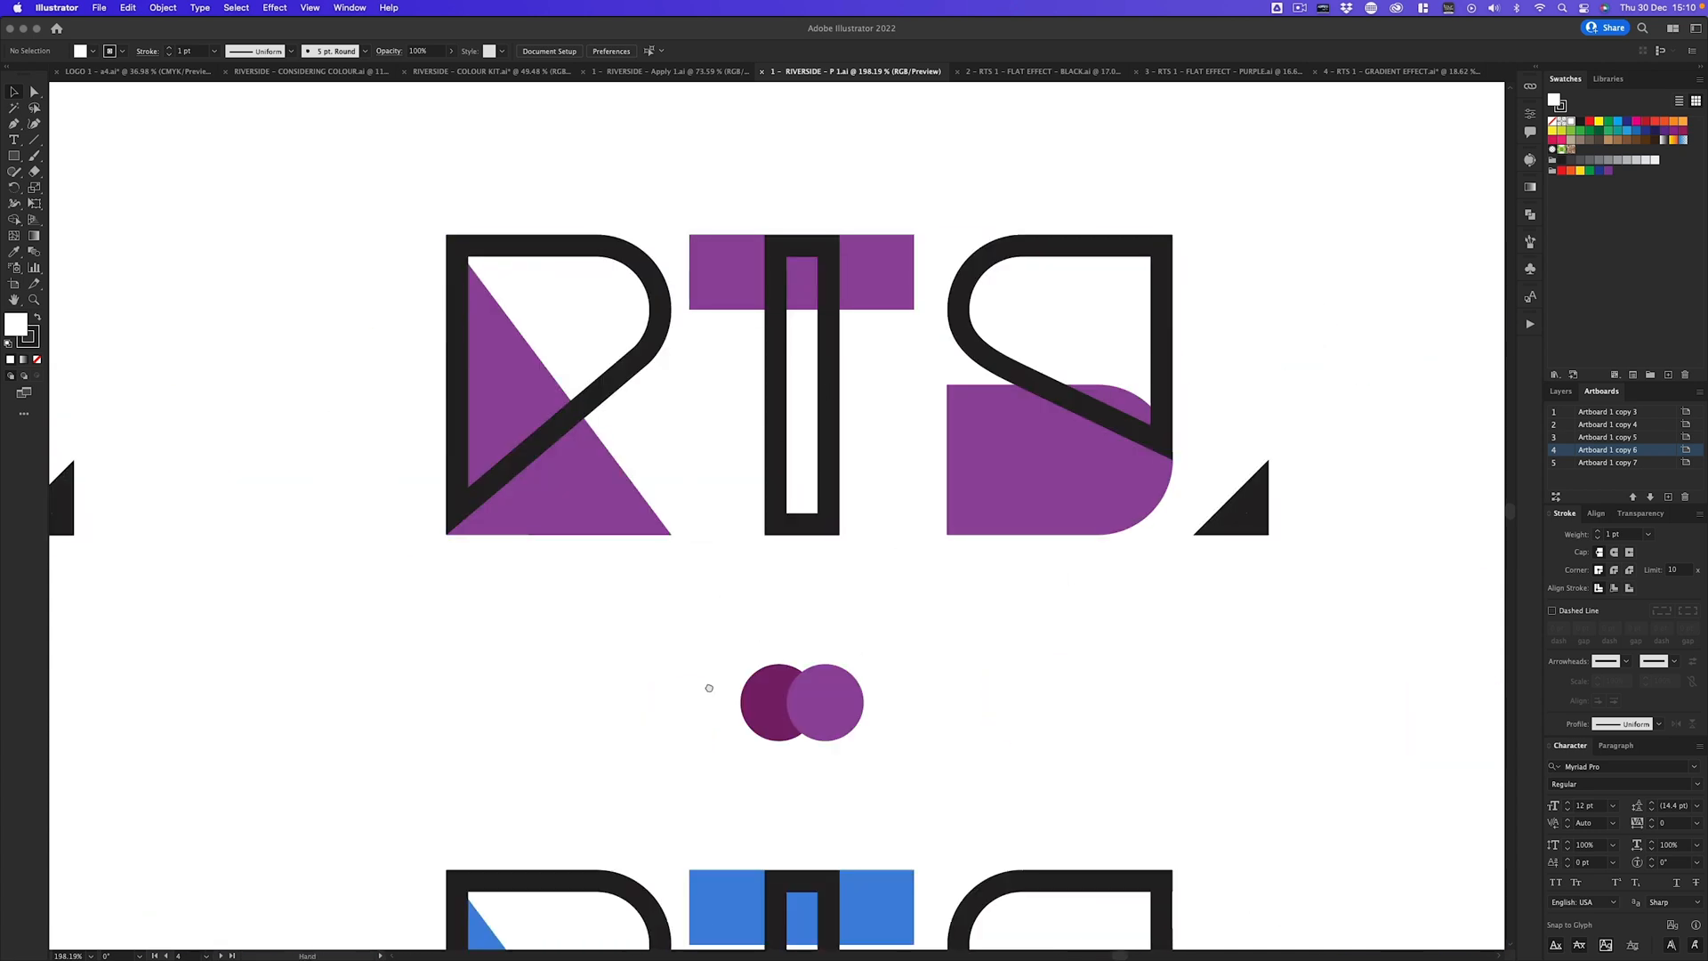
{"action": "scroll", "coordinate": [709, 687], "scroll_direction": "down", "scroll_amount": 10}
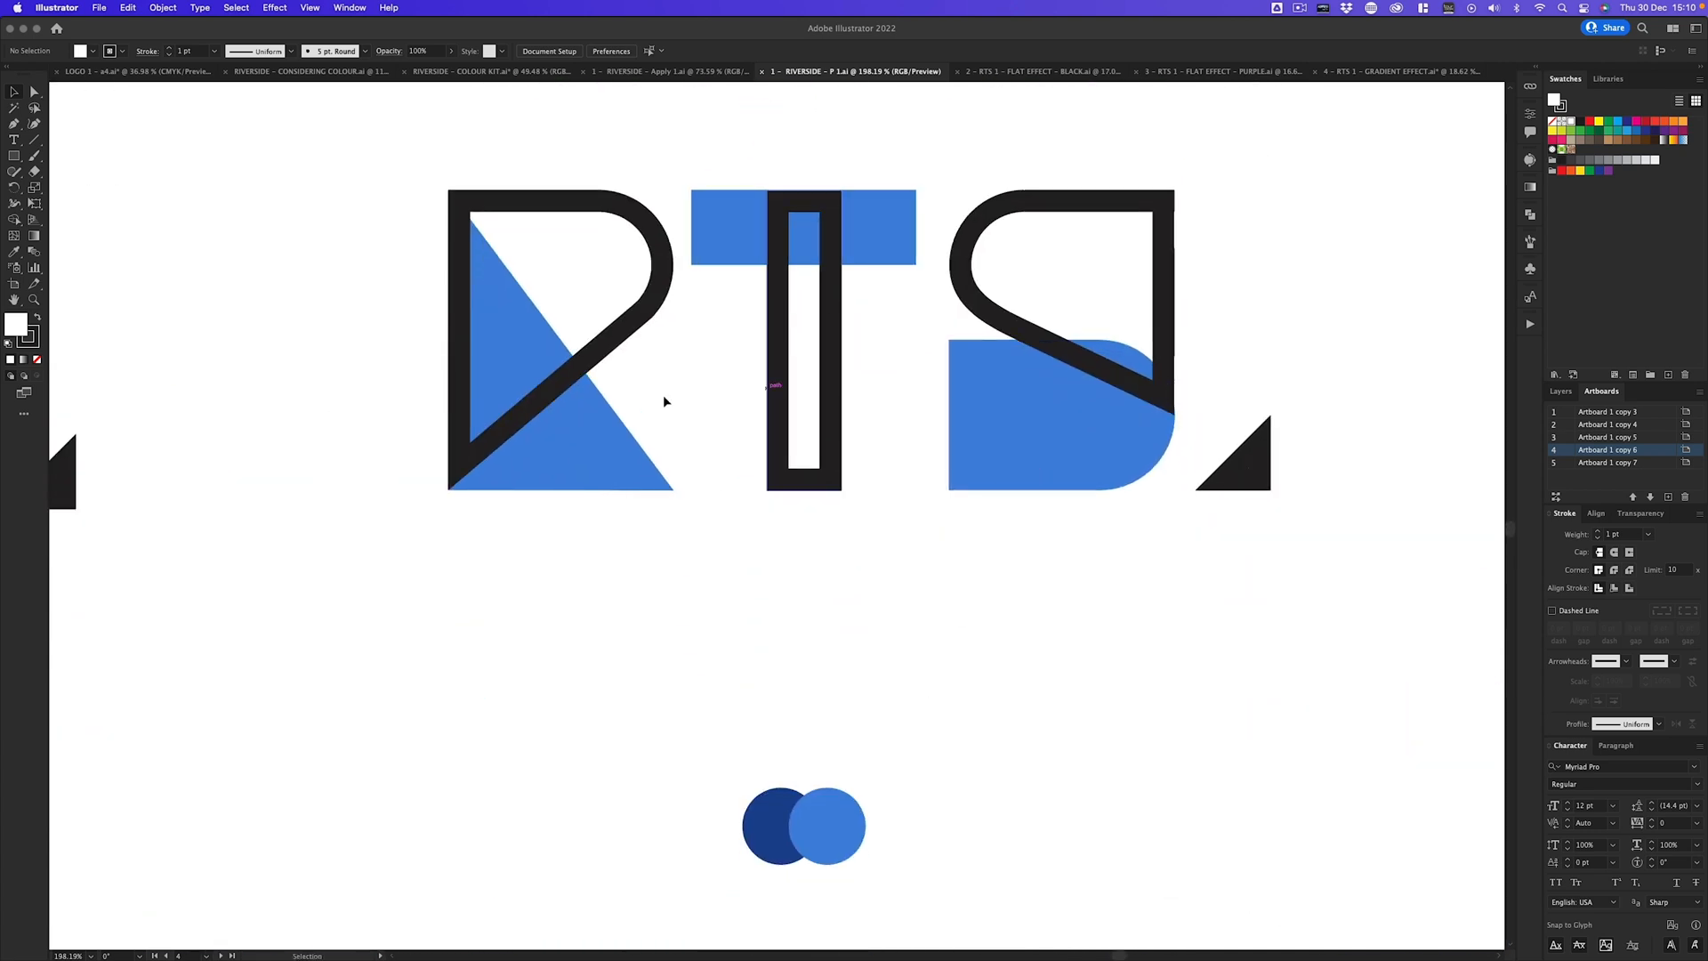
{"action": "left_click_drag", "start_coordinate": [288, 445], "coordinate": [976, 495]}
Examine the RTS logo versions on the third artboard that use coloured outlines instead of solid fills
{"action": "key", "text": "z"}
{"action": "left_click_drag", "start_coordinate": [748, 370], "coordinate": [668, 302]}
{"action": "left_click_drag", "start_coordinate": [651, 225], "coordinate": [829, 417]}
{"action": "left_click_drag", "start_coordinate": [890, 366], "coordinate": [795, 399]}
{"action": "left_click_drag", "start_coordinate": [850, 349], "coordinate": [832, 409]}
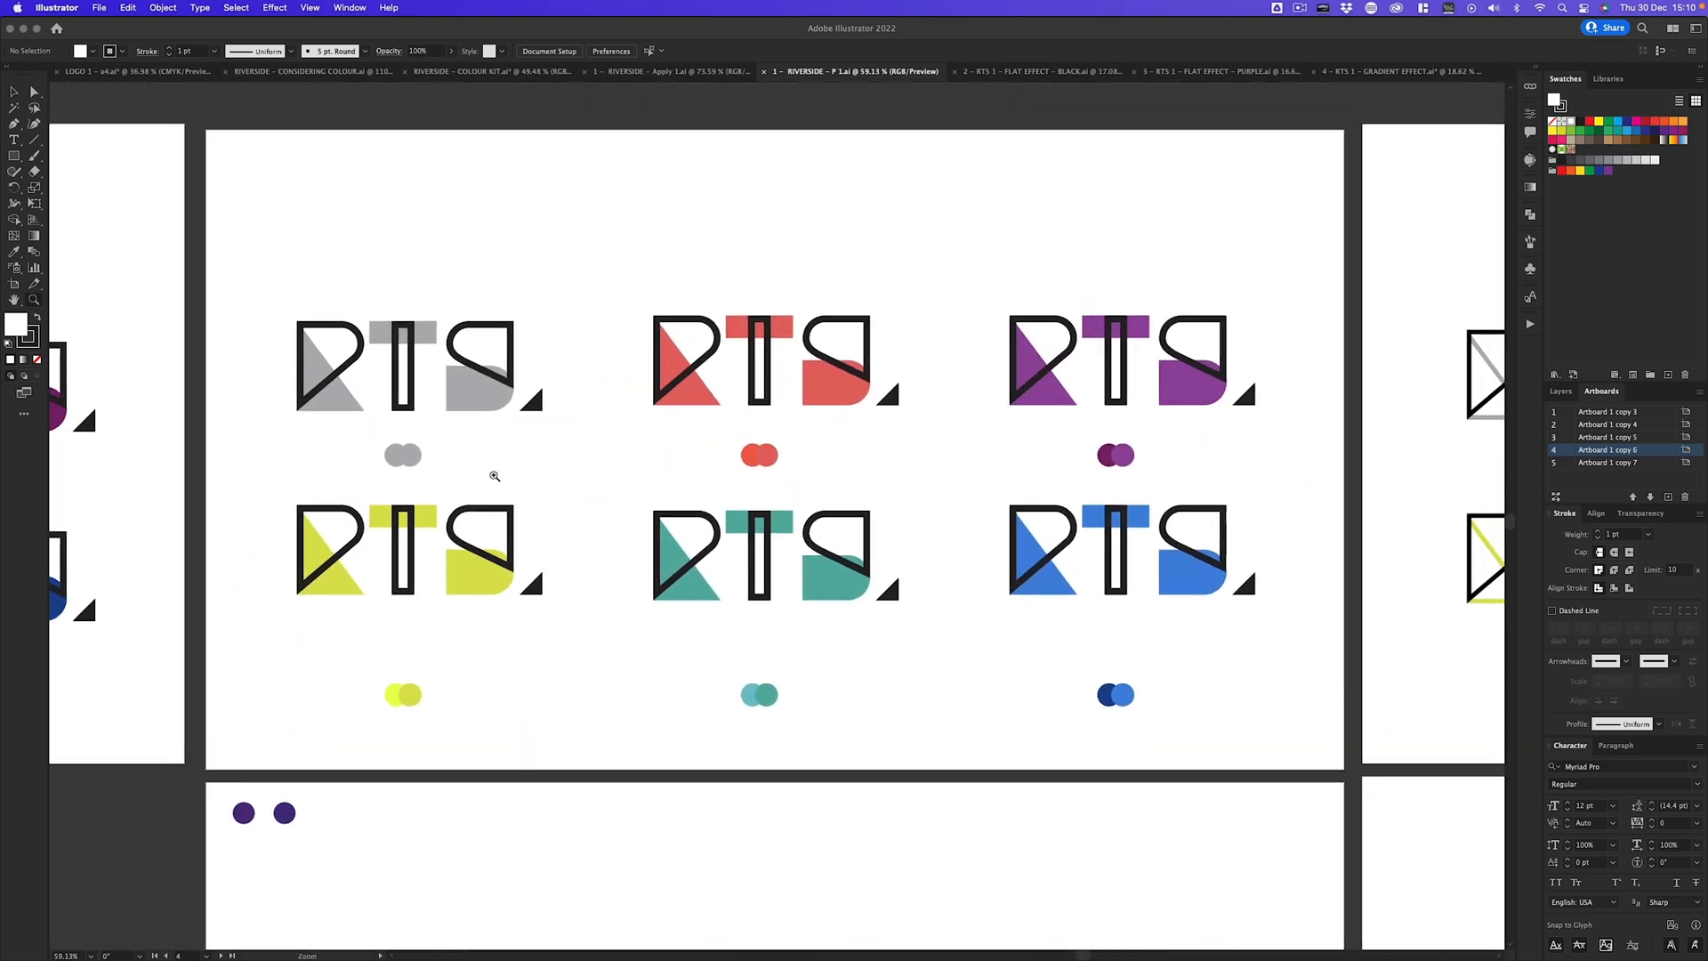
{"action": "scroll", "coordinate": [1033, 371], "scroll_direction": "right", "scroll_amount": 15}
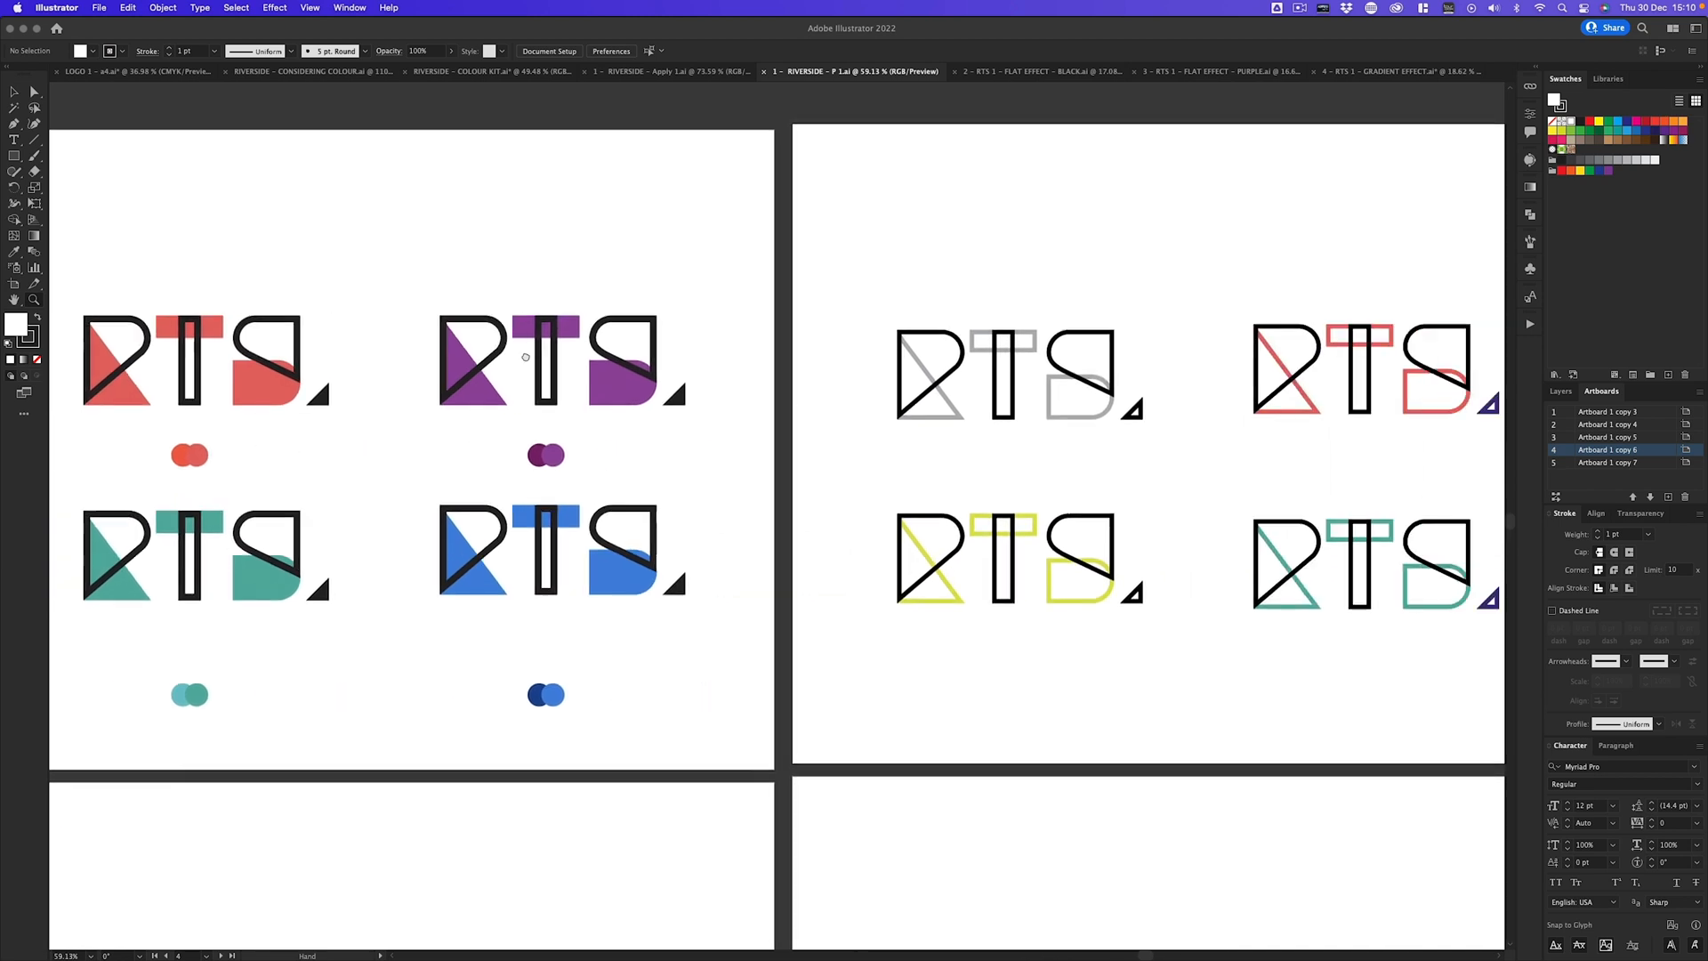
{"action": "left_click_drag", "start_coordinate": [999, 438], "coordinate": [858, 412]}
{"action": "left_click_drag", "start_coordinate": [844, 363], "coordinate": [836, 456]}
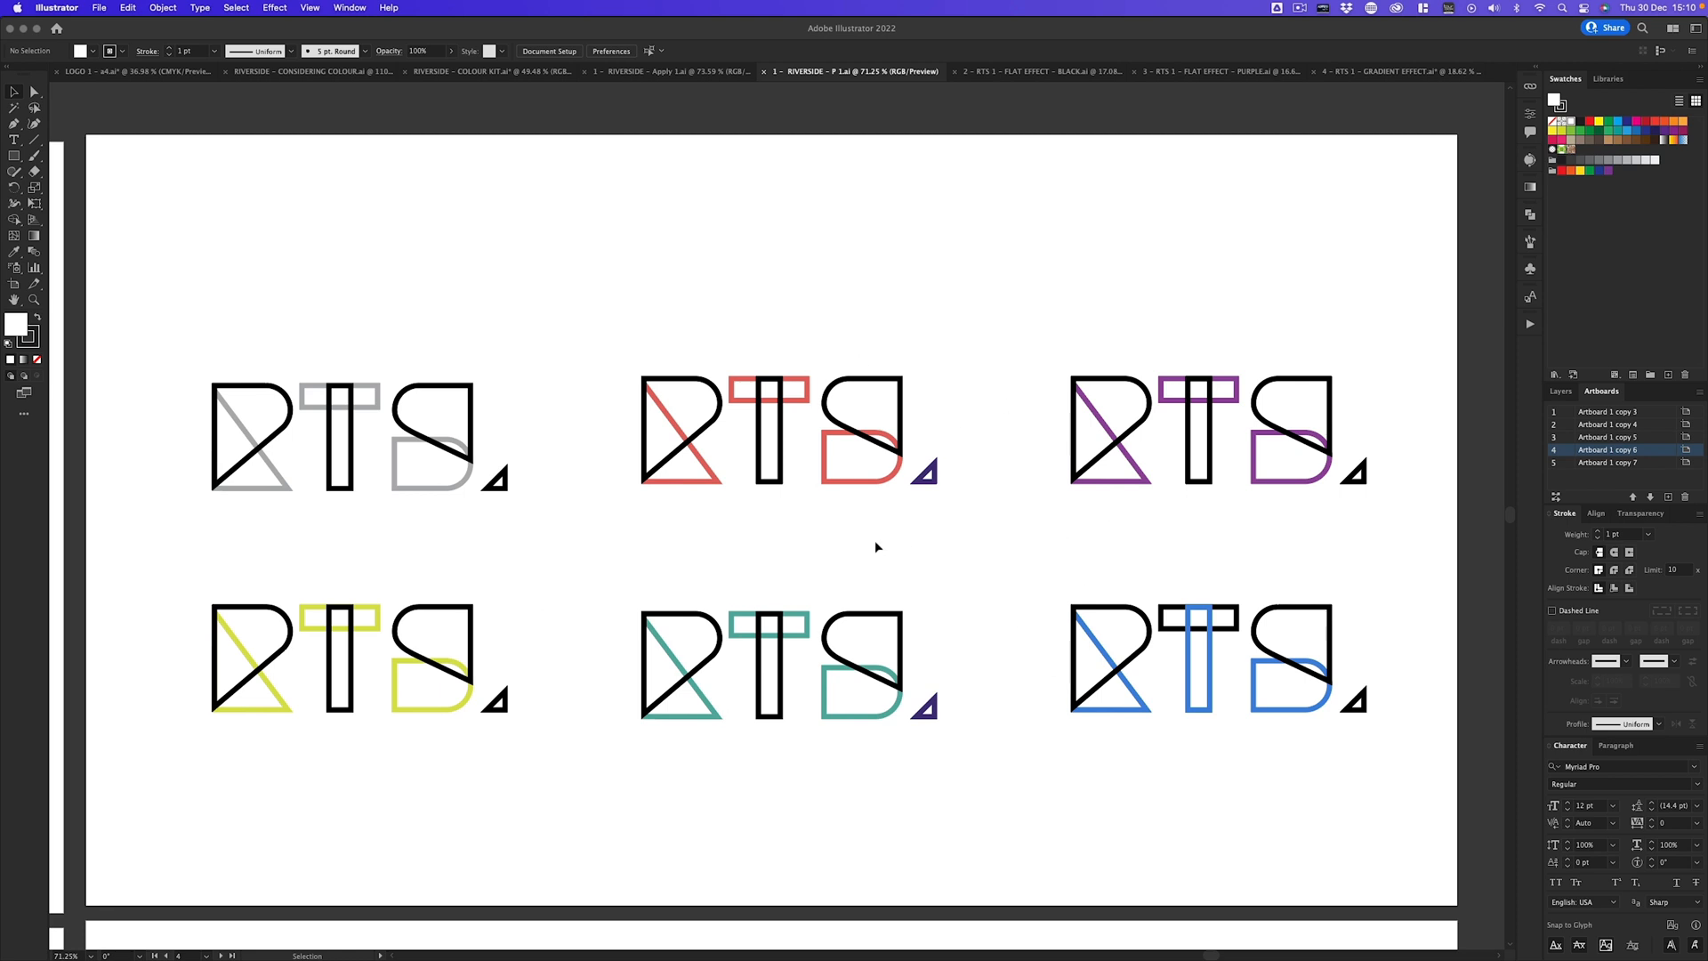
Compare the black-outlined RTS logos with the dark purple-outlined versions on the artboard below
{"action": "key", "text": "z"}
{"action": "left_click_drag", "start_coordinate": [871, 458], "coordinate": [782, 496]}
{"action": "left_click_drag", "start_coordinate": [636, 486], "coordinate": [673, 479]}
{"action": "scroll", "coordinate": [640, 522], "scroll_direction": "left", "scroll_amount": 5}
{"action": "left_click_drag", "start_coordinate": [411, 756], "coordinate": [669, 531]}
{"action": "scroll", "coordinate": [680, 335], "scroll_direction": "up", "scroll_amount": 6}
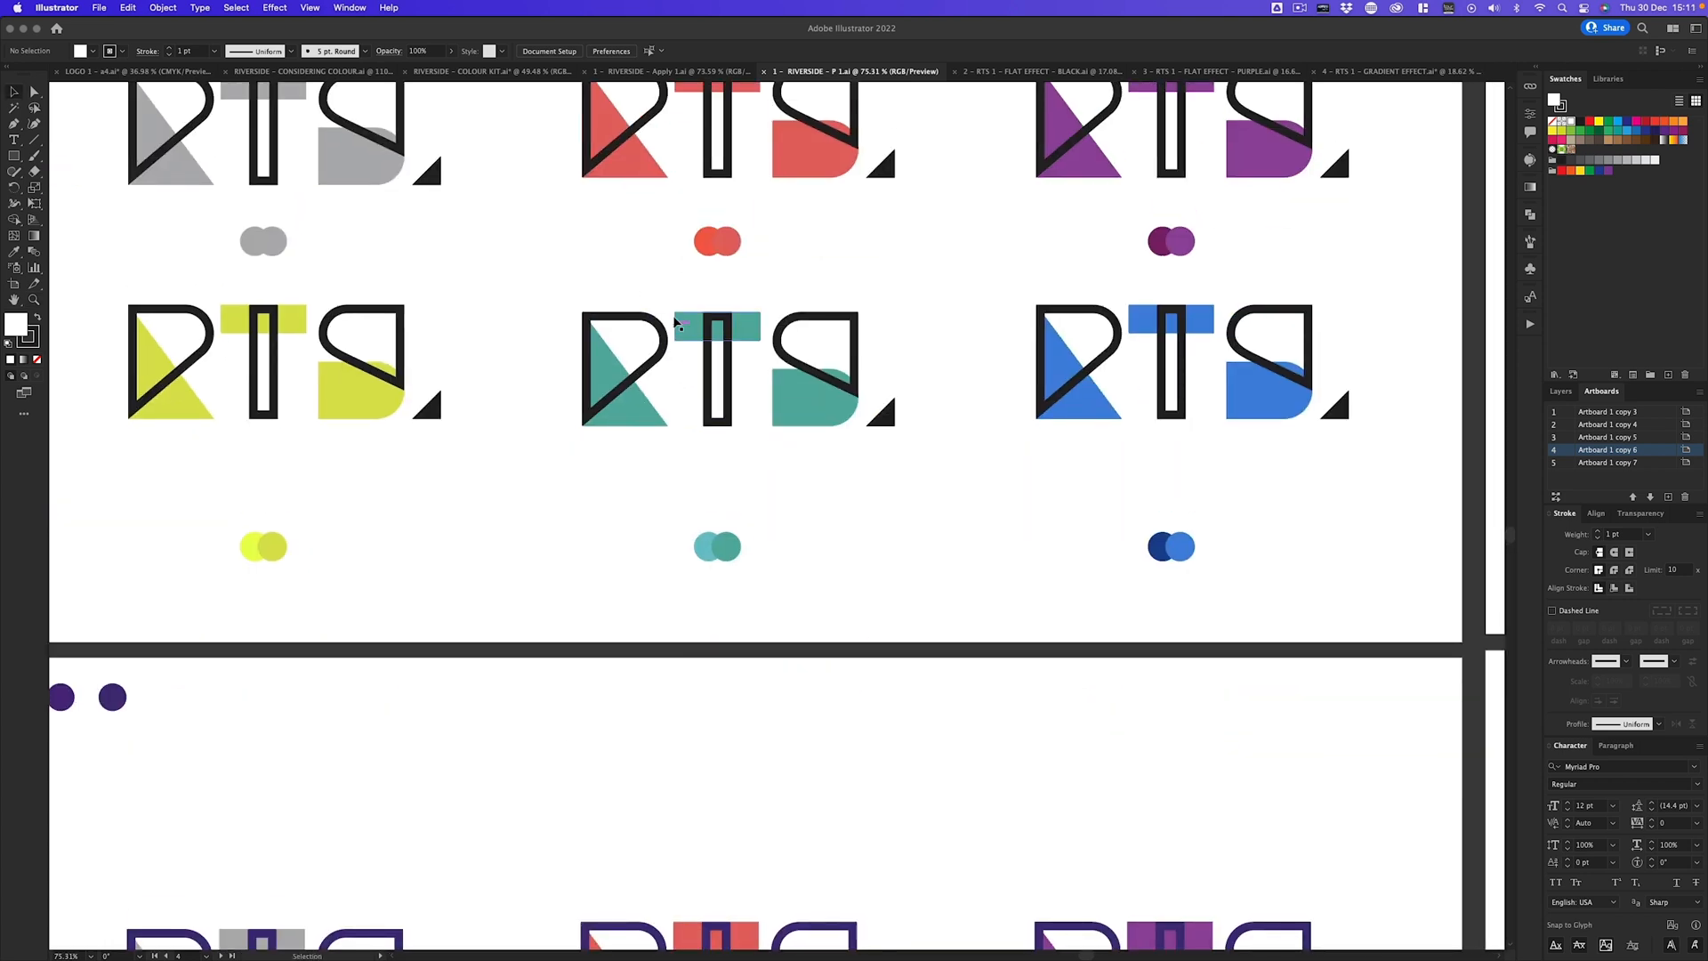
{"action": "scroll", "coordinate": [805, 732], "scroll_direction": "down", "scroll_amount": 6}
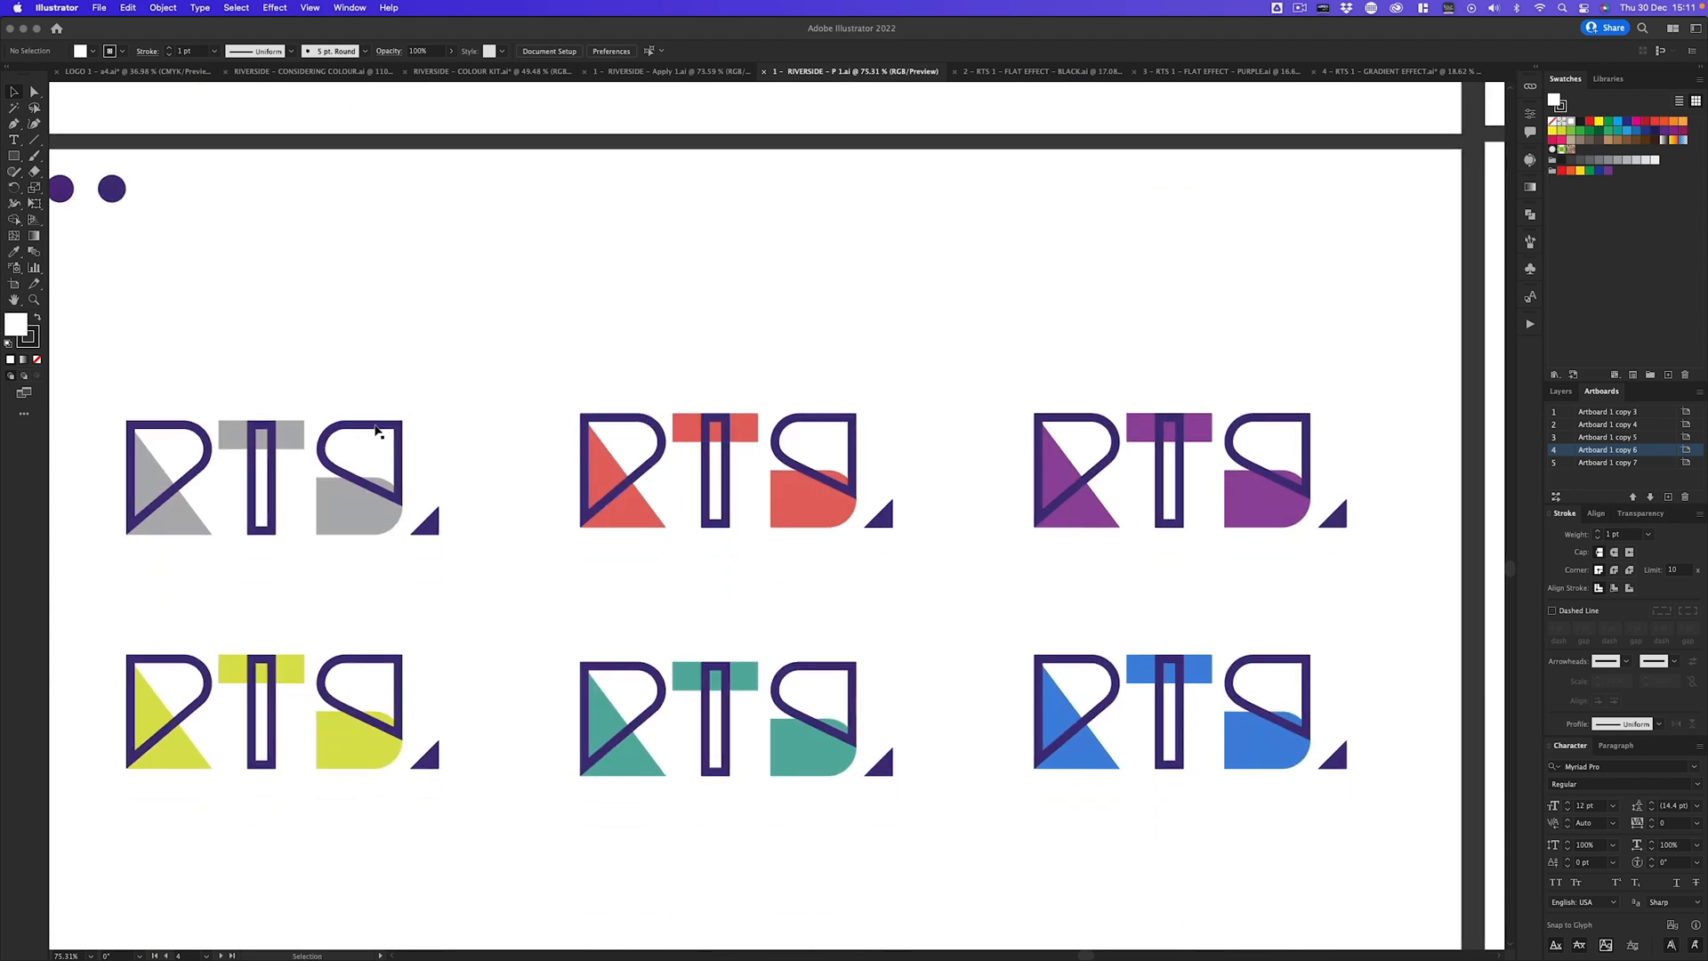
{"action": "scroll", "coordinate": [681, 473], "scroll_direction": "down", "scroll_amount": 1}
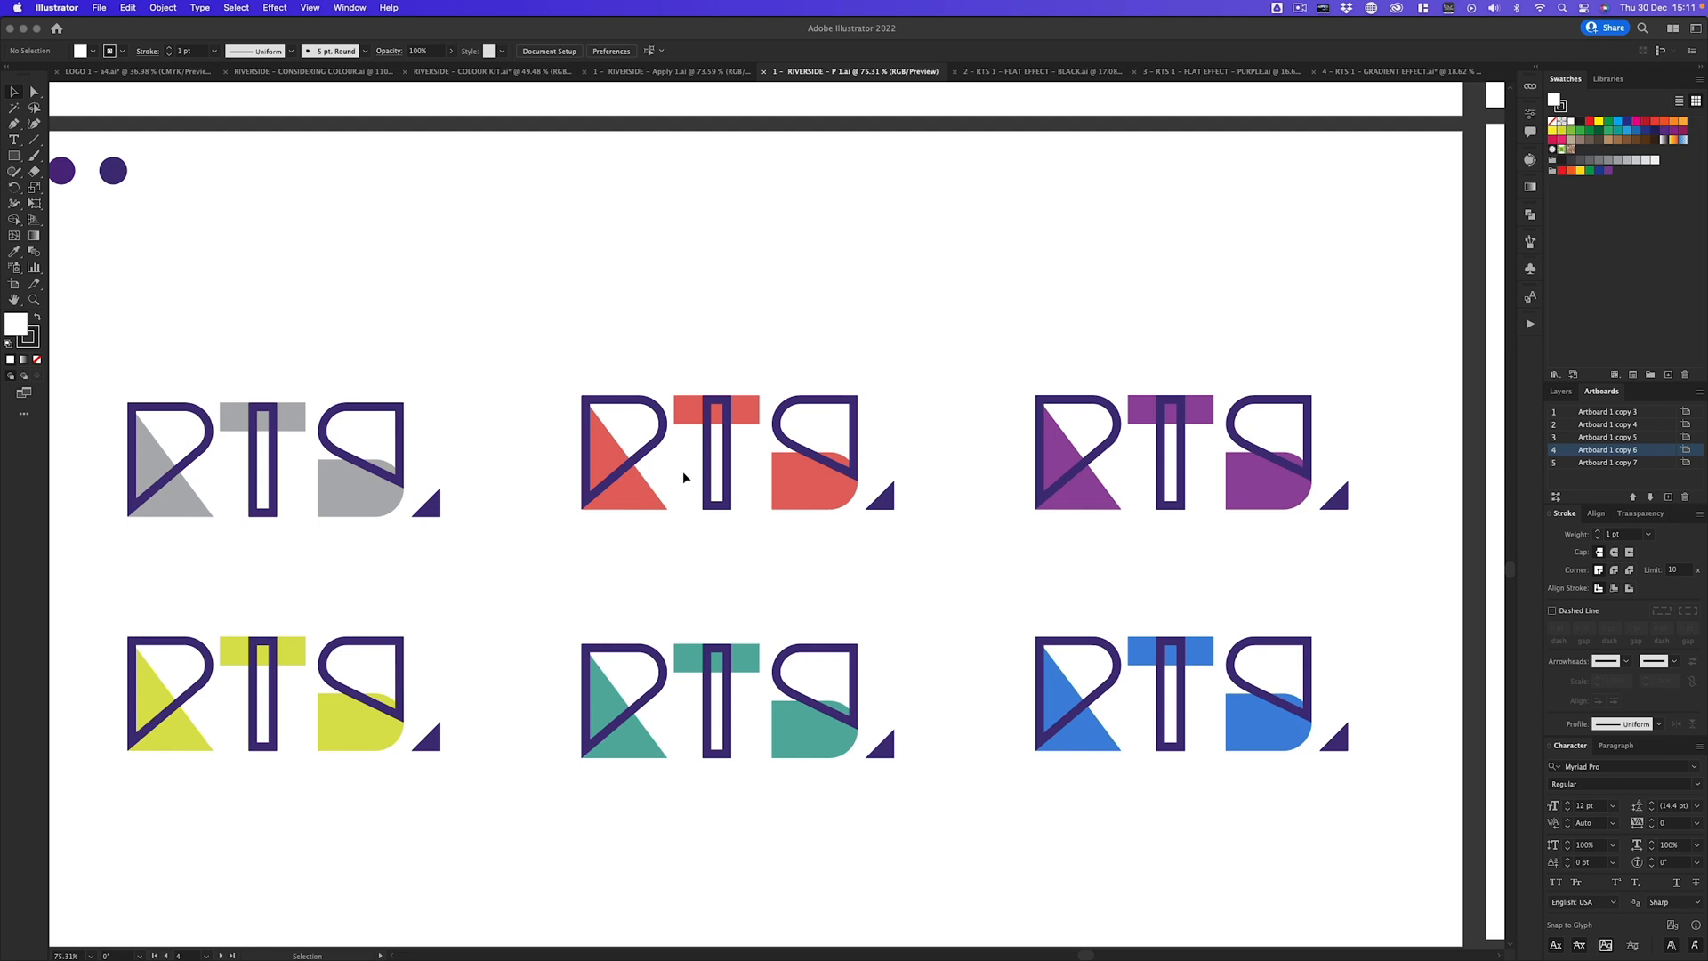
{"action": "key", "text": "ctrl+Up"}
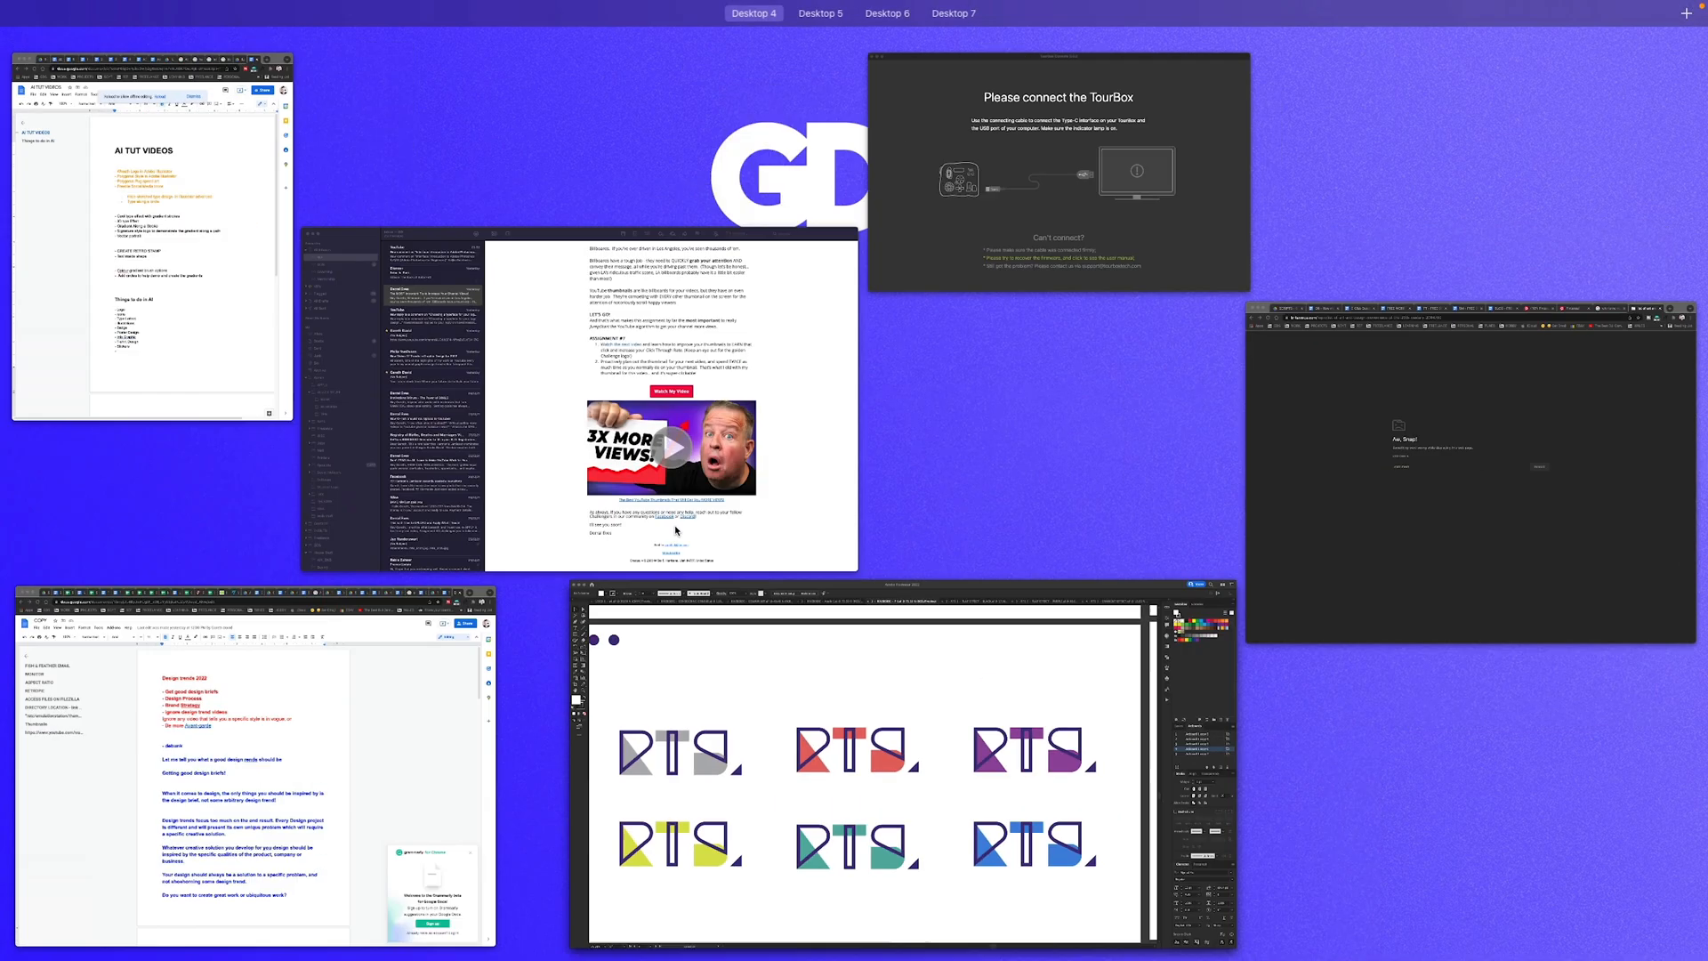
{"action": "left_click", "coordinate": [822, 644]}
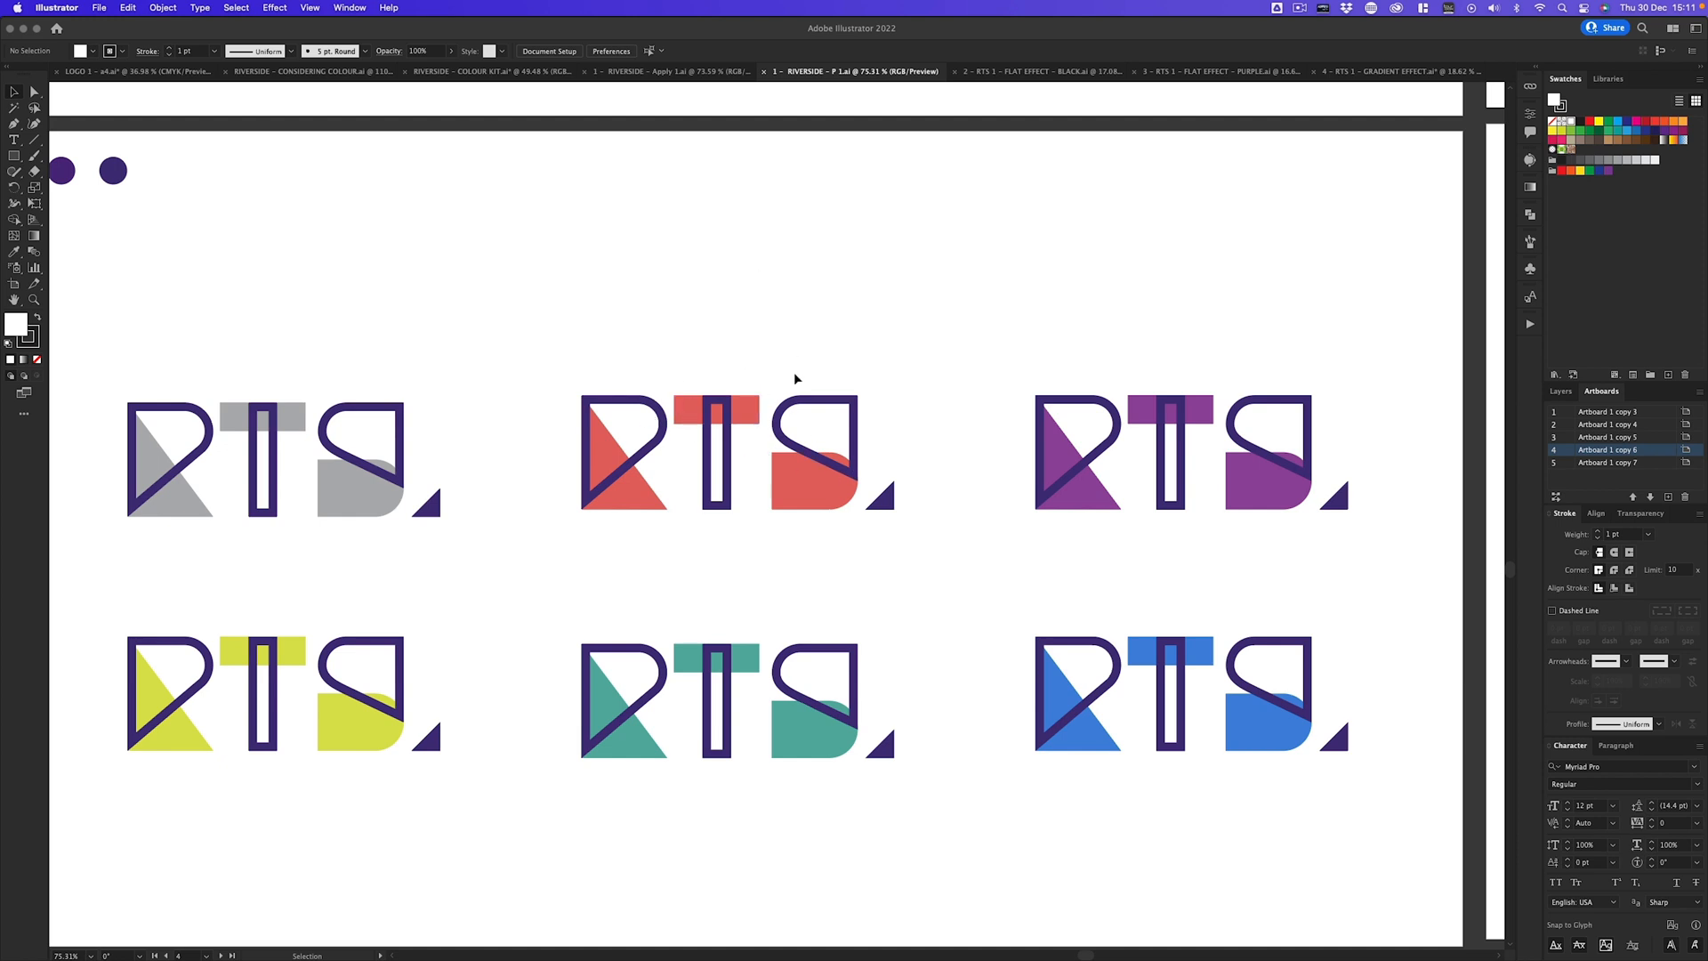
{"action": "scroll", "coordinate": [793, 367], "scroll_direction": "down", "scroll_amount": 1}
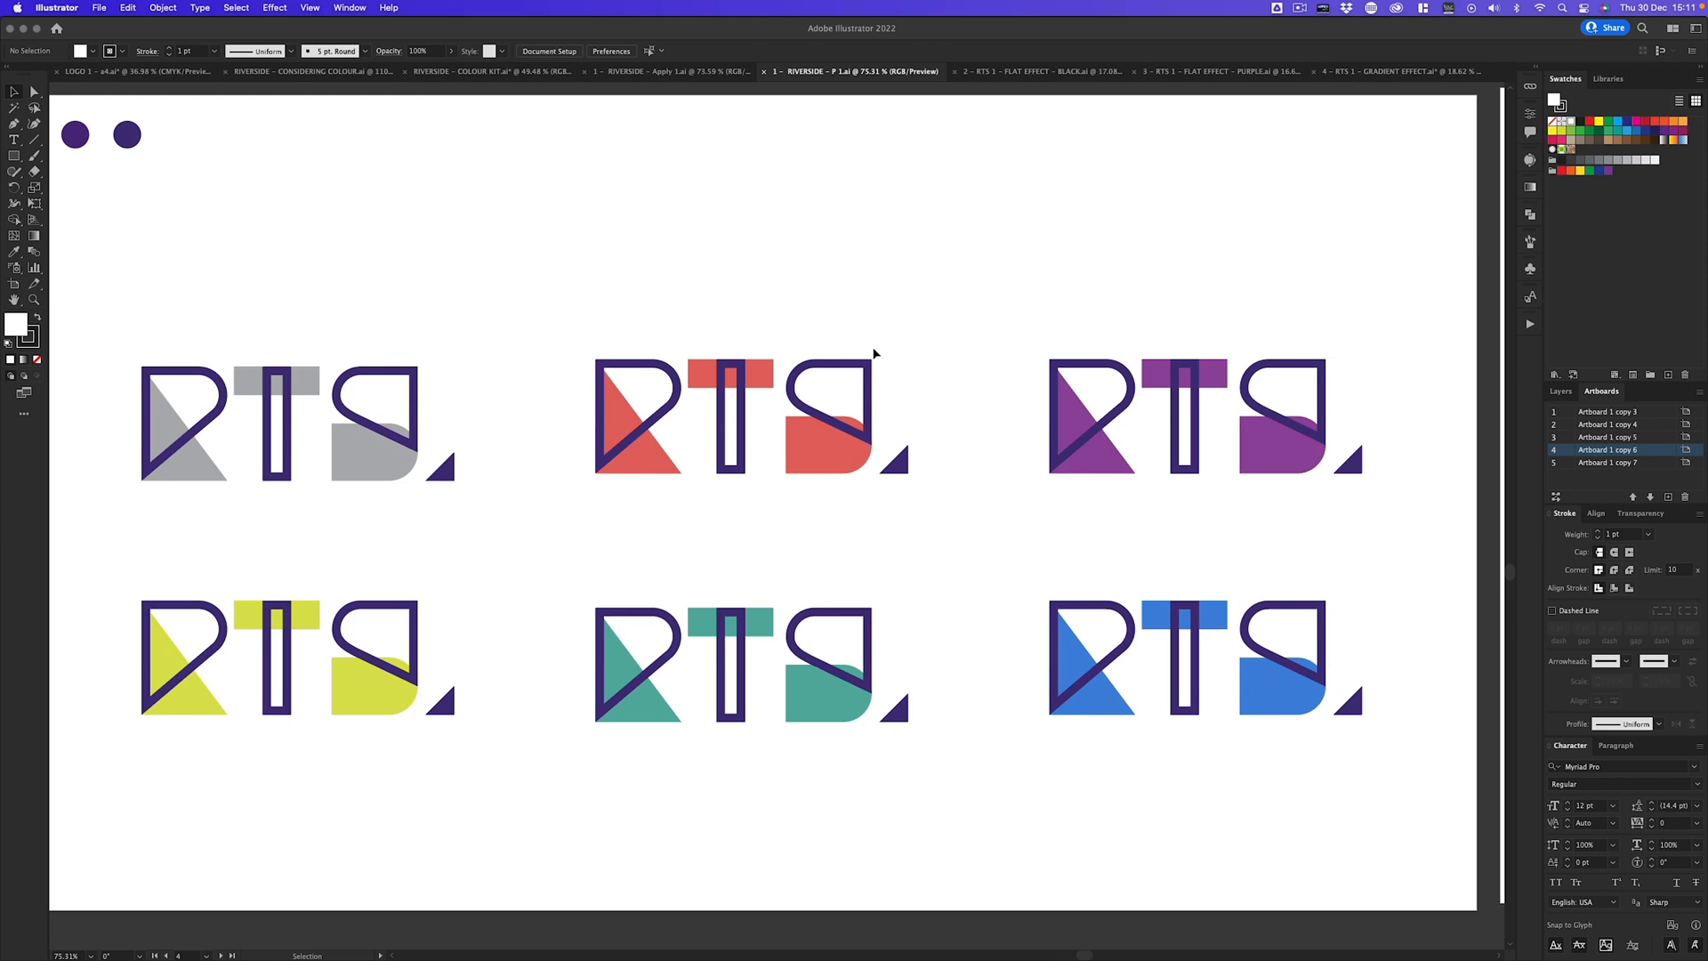
Inspect the blue and purple RTS logos with dark purple outlines on the fourth artboard at close range
{"action": "left_click_drag", "start_coordinate": [735, 413], "coordinate": [917, 348]}
{"action": "left_click_drag", "start_coordinate": [885, 707], "coordinate": [900, 187]}
{"action": "left_click_drag", "start_coordinate": [955, 642], "coordinate": [940, 324]}
{"action": "left_click_drag", "start_coordinate": [1134, 391], "coordinate": [290, 417]}
{"action": "left_click_drag", "start_coordinate": [1032, 410], "coordinate": [313, 450]}
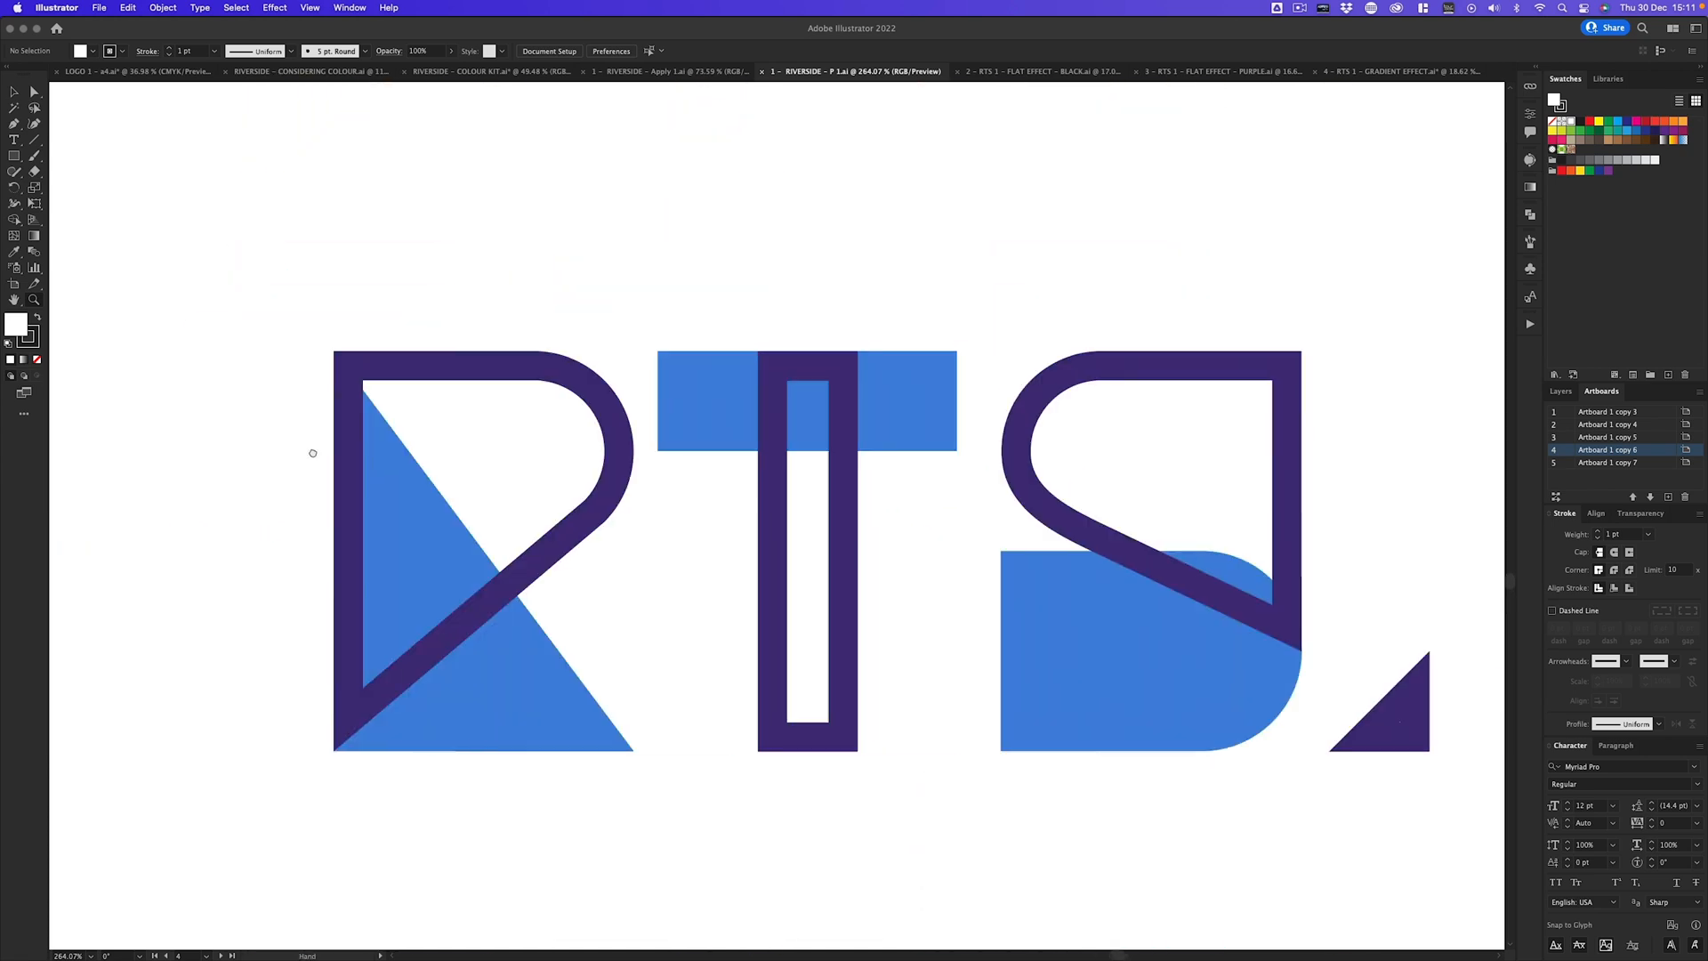
{"action": "left_click_drag", "start_coordinate": [572, 443], "coordinate": [450, 430]}
{"action": "scroll", "coordinate": [717, 353], "scroll_direction": "up", "scroll_amount": 15}
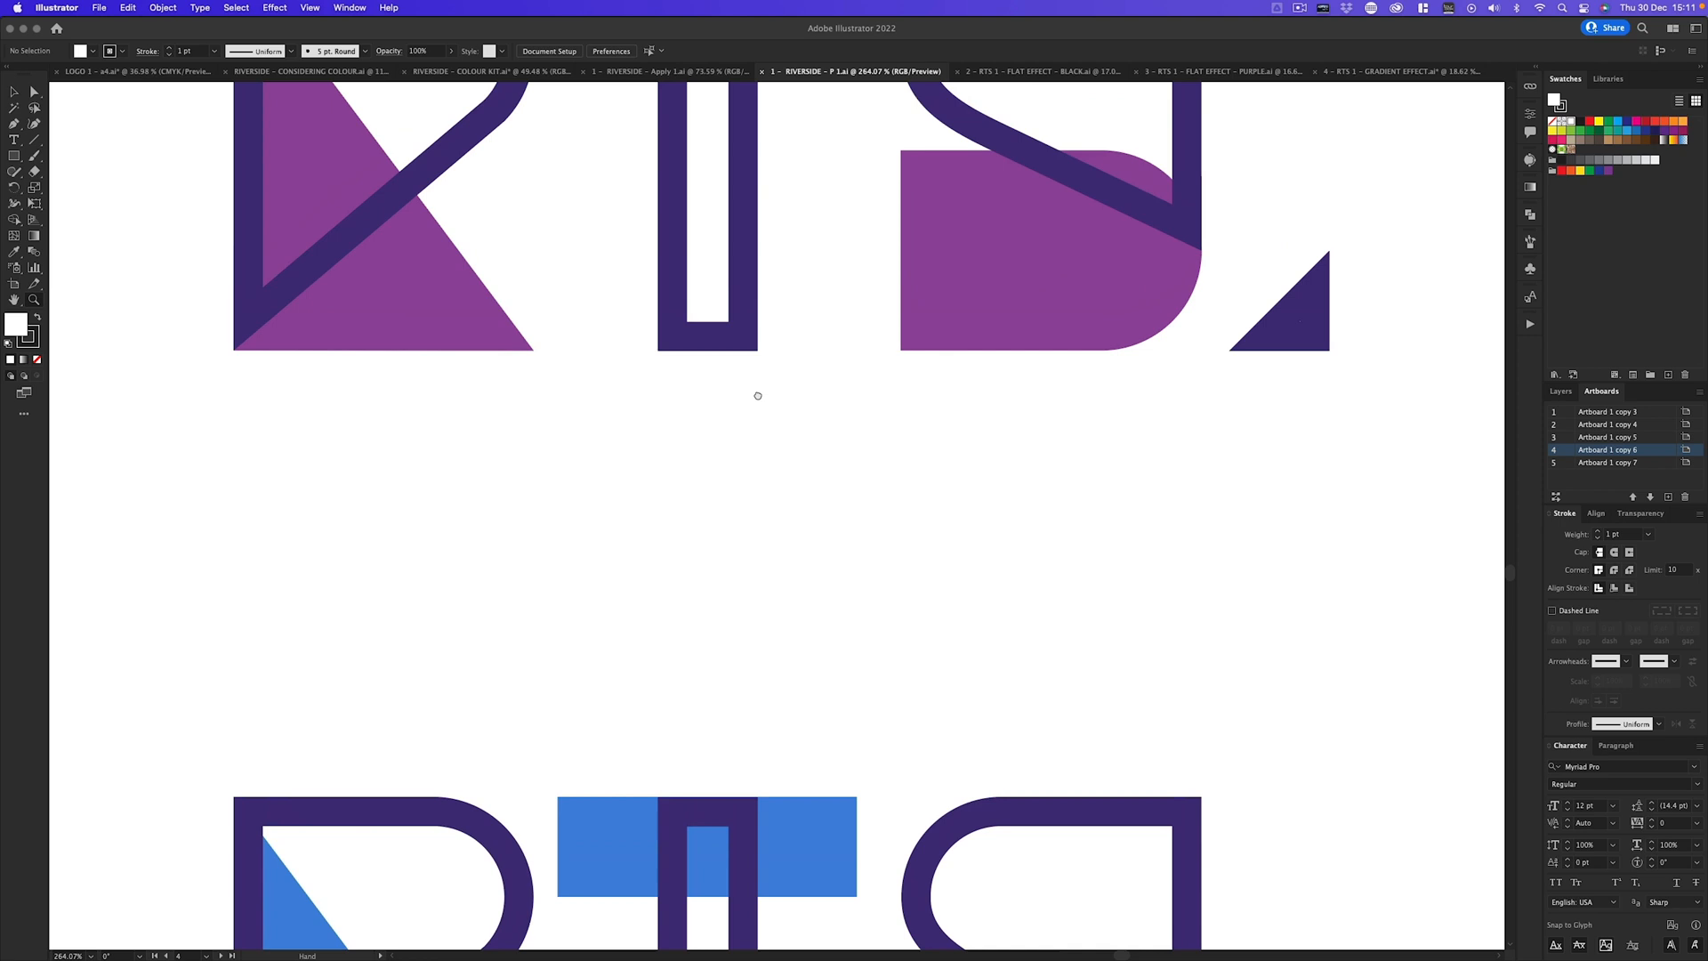
Compare the coral and teal dark purple-outlined RTS logos with their neighbours, and review the document's filled and outlined artboards together
{"action": "left_click_drag", "start_coordinate": [783, 534], "coordinate": [1382, 377]}
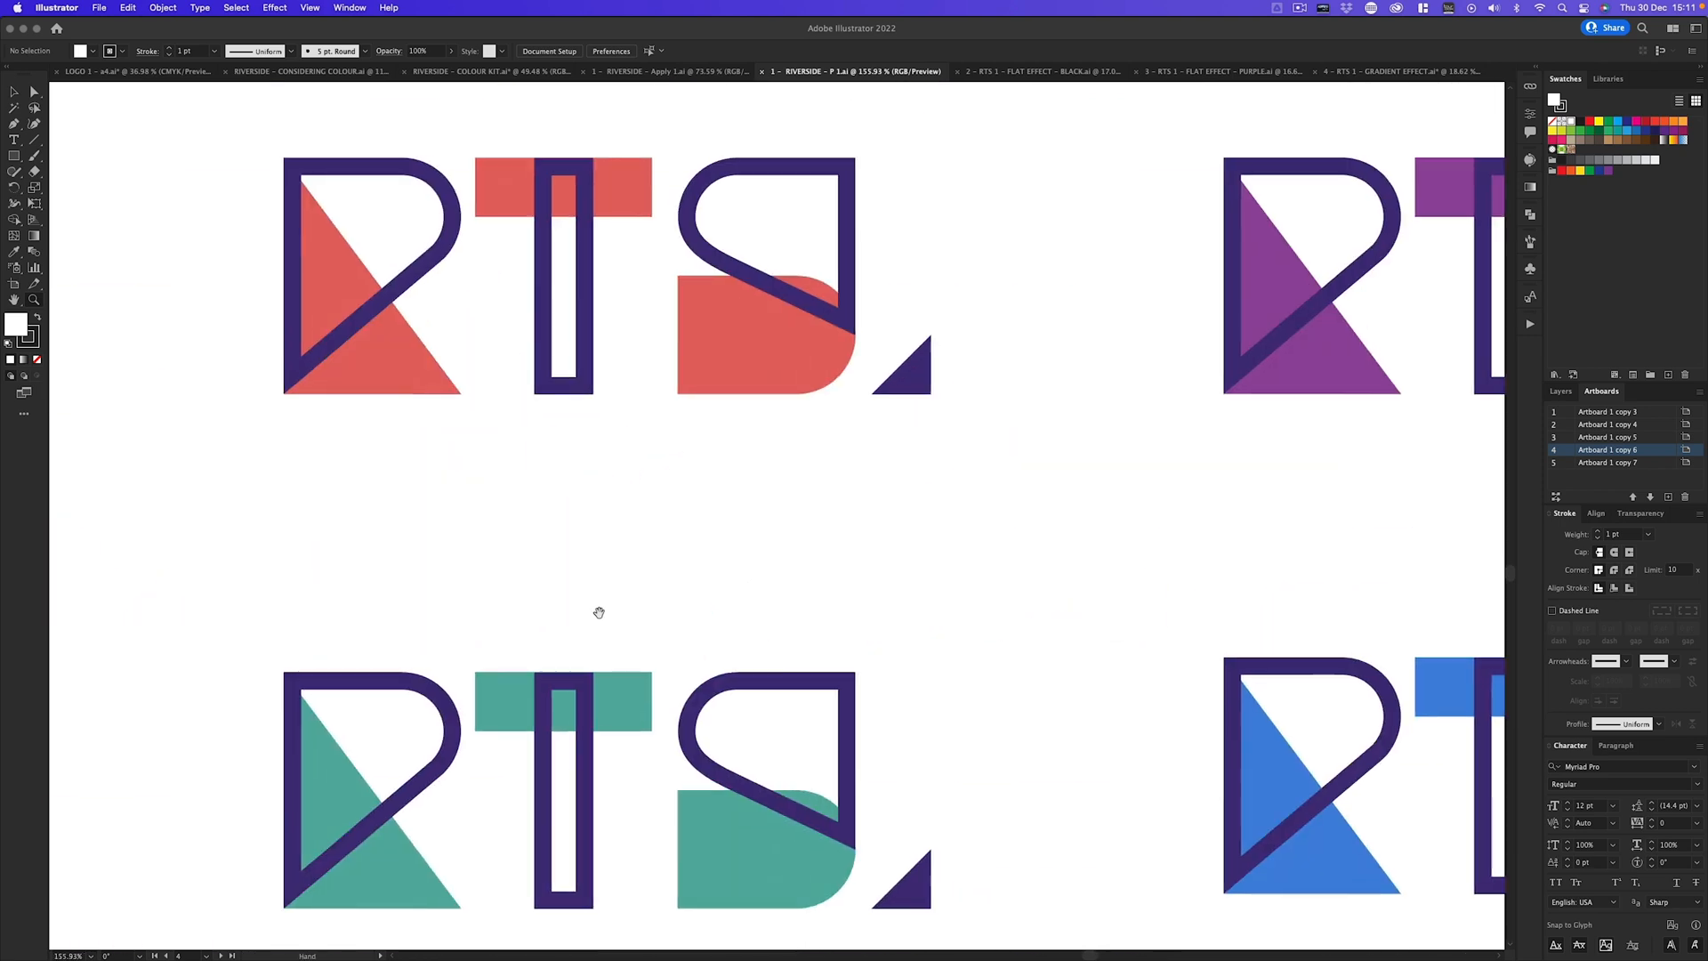
{"action": "left_click_drag", "start_coordinate": [598, 611], "coordinate": [1391, 459]}
{"action": "left_click_drag", "start_coordinate": [530, 622], "coordinate": [475, 652]}
{"action": "left_click_drag", "start_coordinate": [475, 653], "coordinate": [622, 524]}
{"action": "left_click_drag", "start_coordinate": [935, 407], "coordinate": [465, 487]}
{"action": "left_click_drag", "start_coordinate": [1306, 446], "coordinate": [1075, 451]}
{"action": "left_click_drag", "start_coordinate": [893, 462], "coordinate": [963, 440]}
{"action": "left_click_drag", "start_coordinate": [965, 330], "coordinate": [749, 444]}
{"action": "left_click_drag", "start_coordinate": [753, 259], "coordinate": [997, 586]}
{"action": "left_click_drag", "start_coordinate": [984, 424], "coordinate": [882, 494]}
{"action": "left_click_drag", "start_coordinate": [973, 556], "coordinate": [886, 537]}
{"action": "key", "text": "v"}
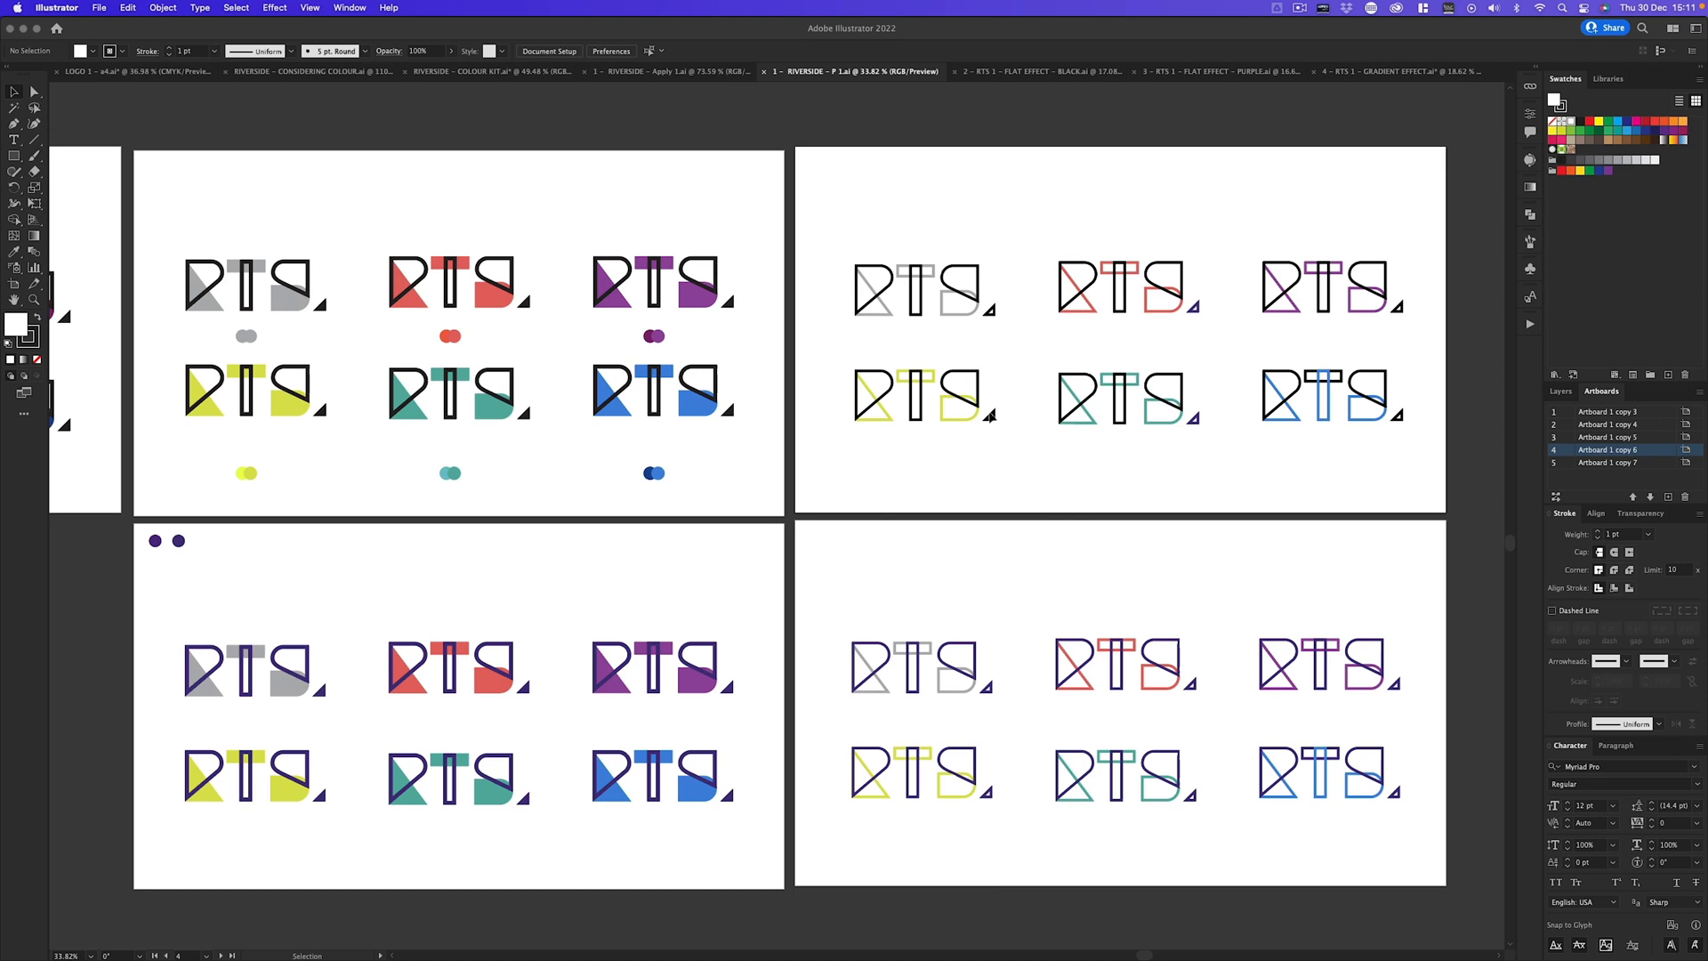
Switch to the RTS 1 – FLAT EFFECT – BLACK document and examine the six black-outlined logos on its first white artboard
{"action": "left_click", "coordinate": [1016, 72]}
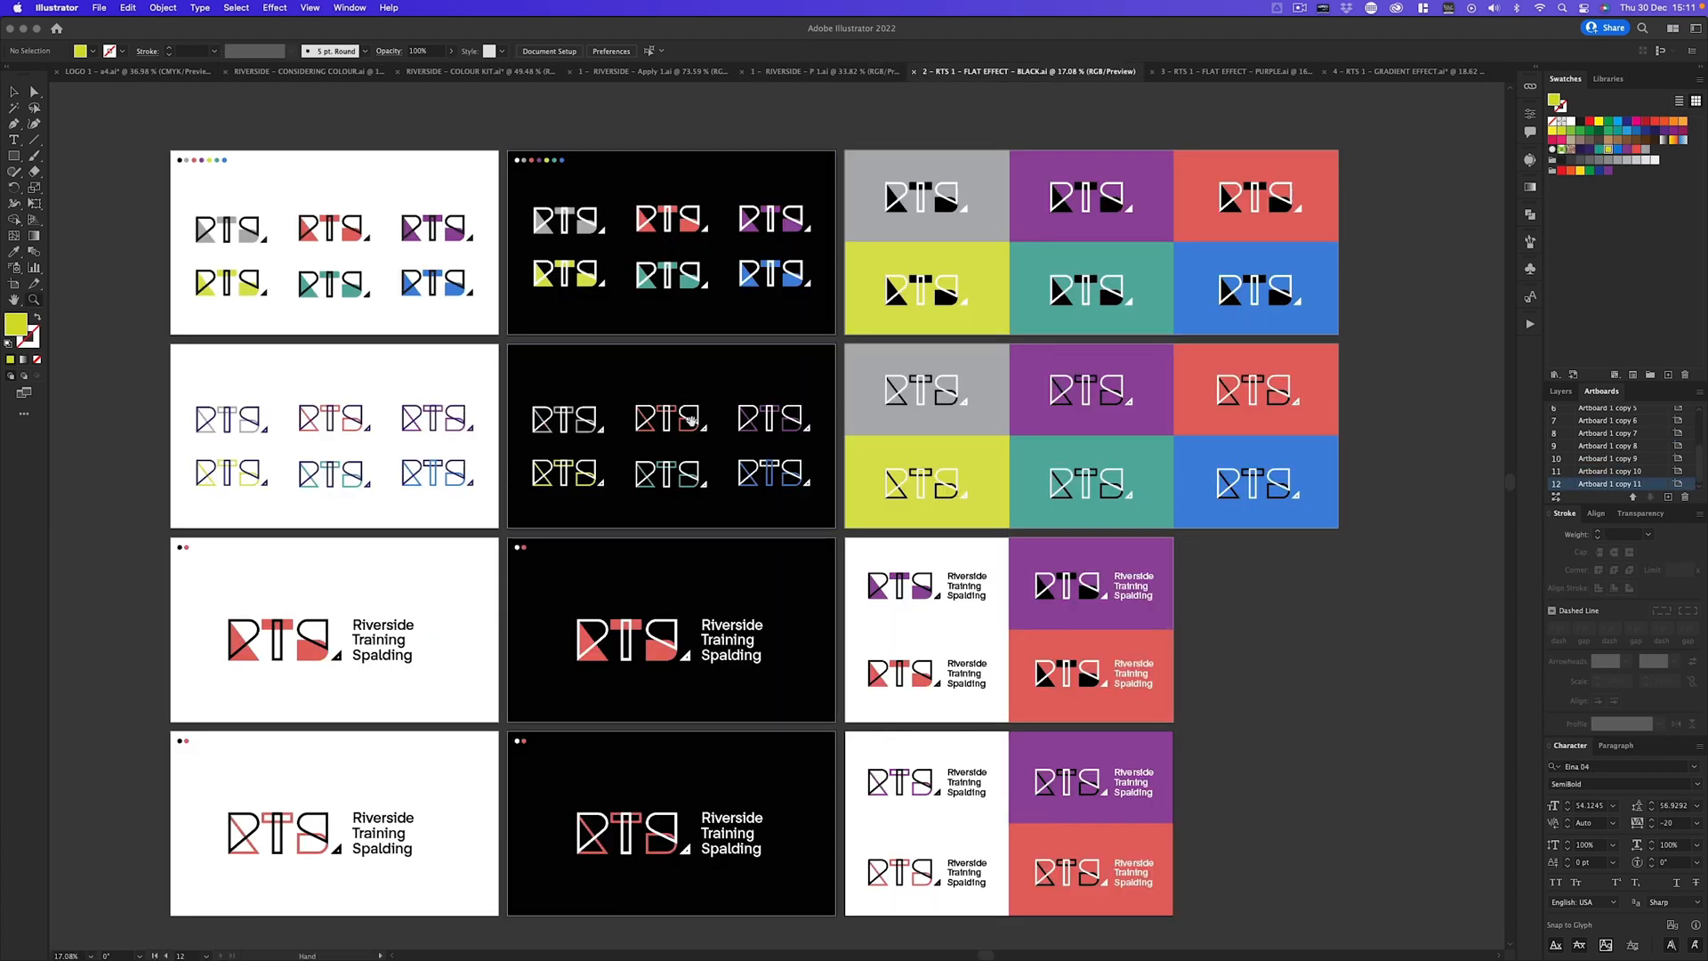
{"action": "left_click_drag", "start_coordinate": [690, 419], "coordinate": [720, 403]}
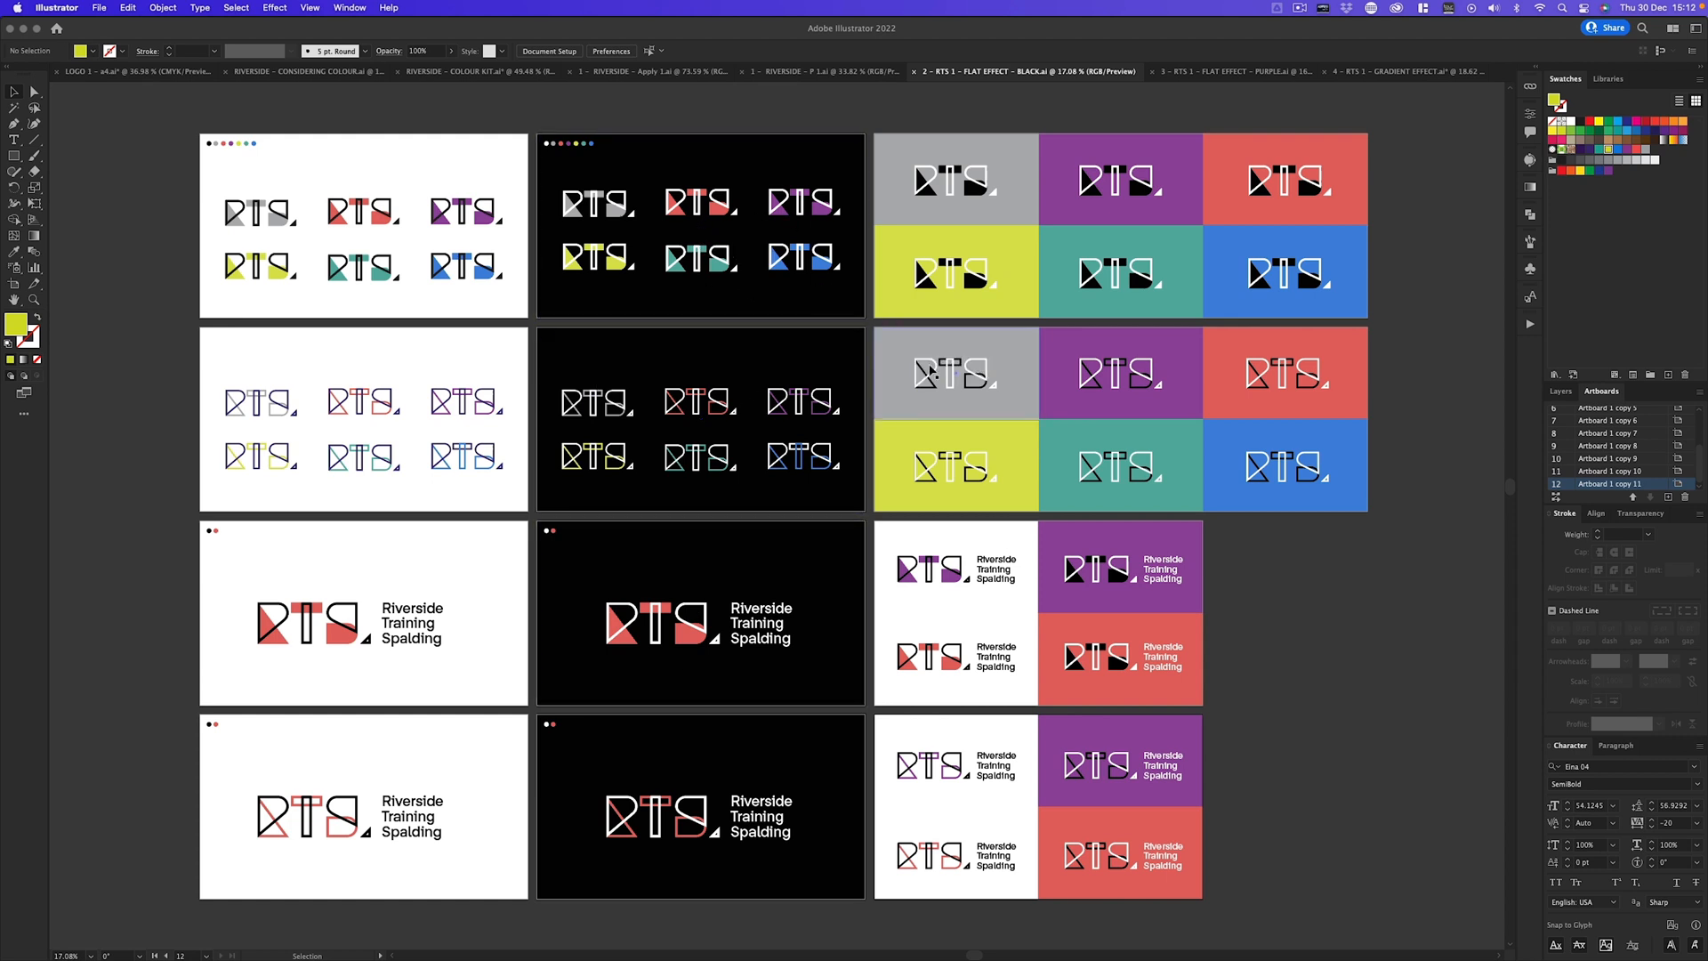
{"action": "key", "text": "z"}
{"action": "left_click_drag", "start_coordinate": [334, 240], "coordinate": [625, 234]}
{"action": "left_click_drag", "start_coordinate": [529, 275], "coordinate": [712, 598]}
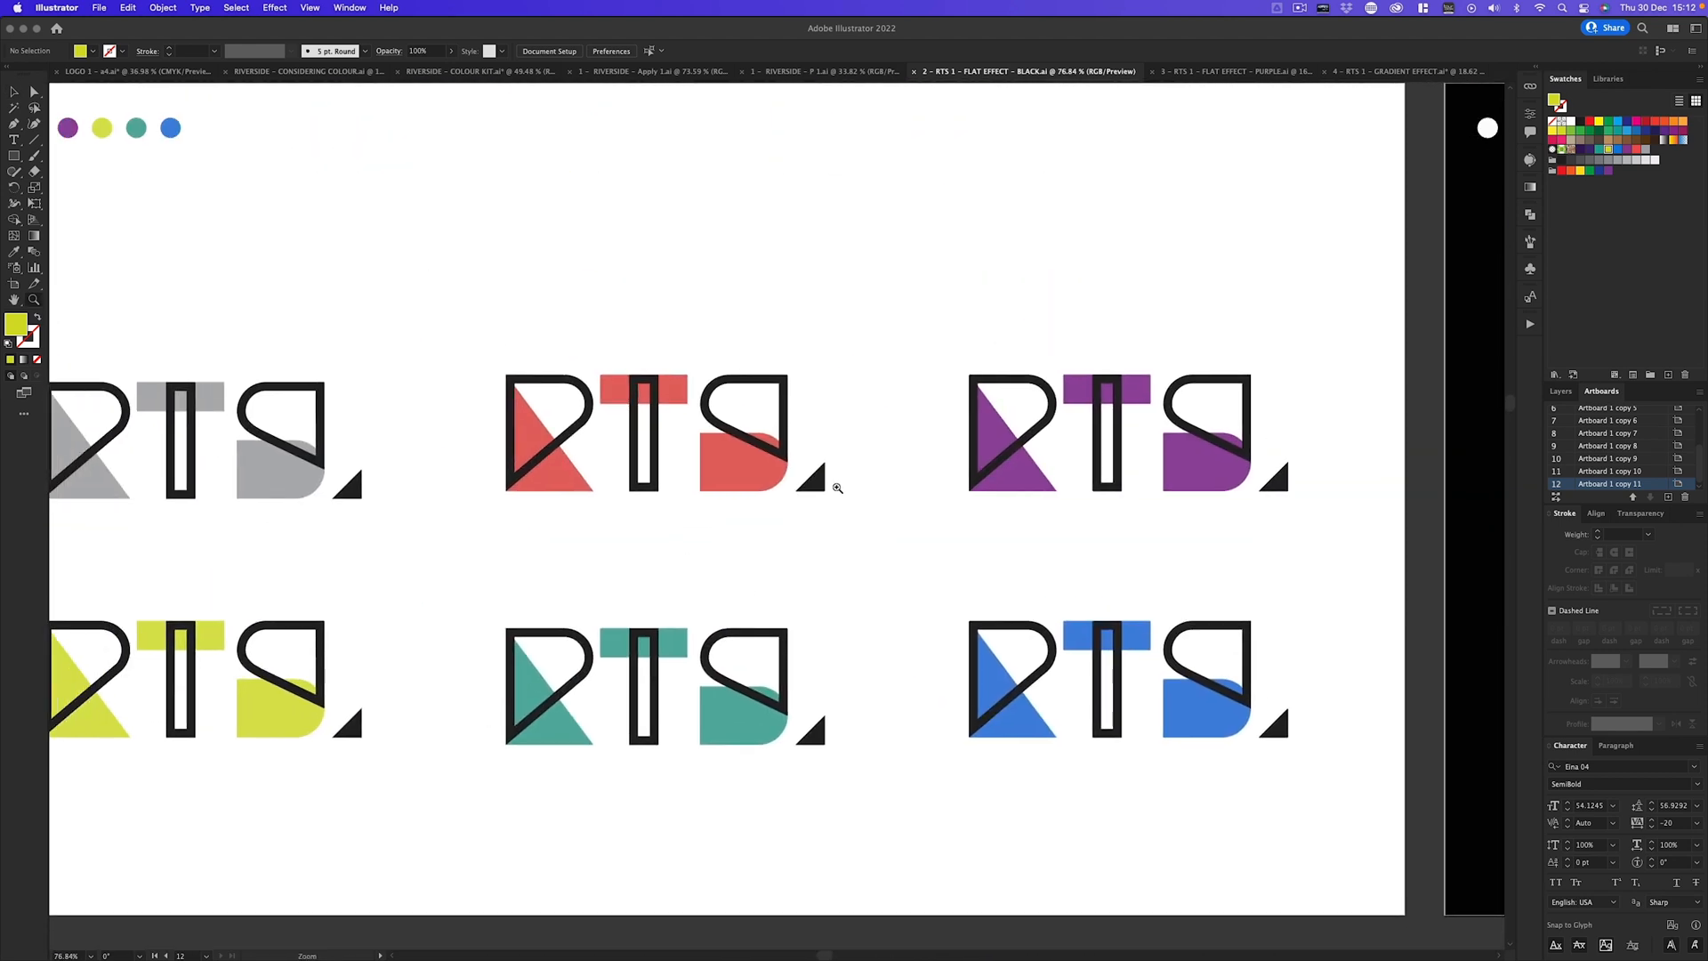
{"action": "key", "text": "super+0"}
{"action": "key", "text": "v"}
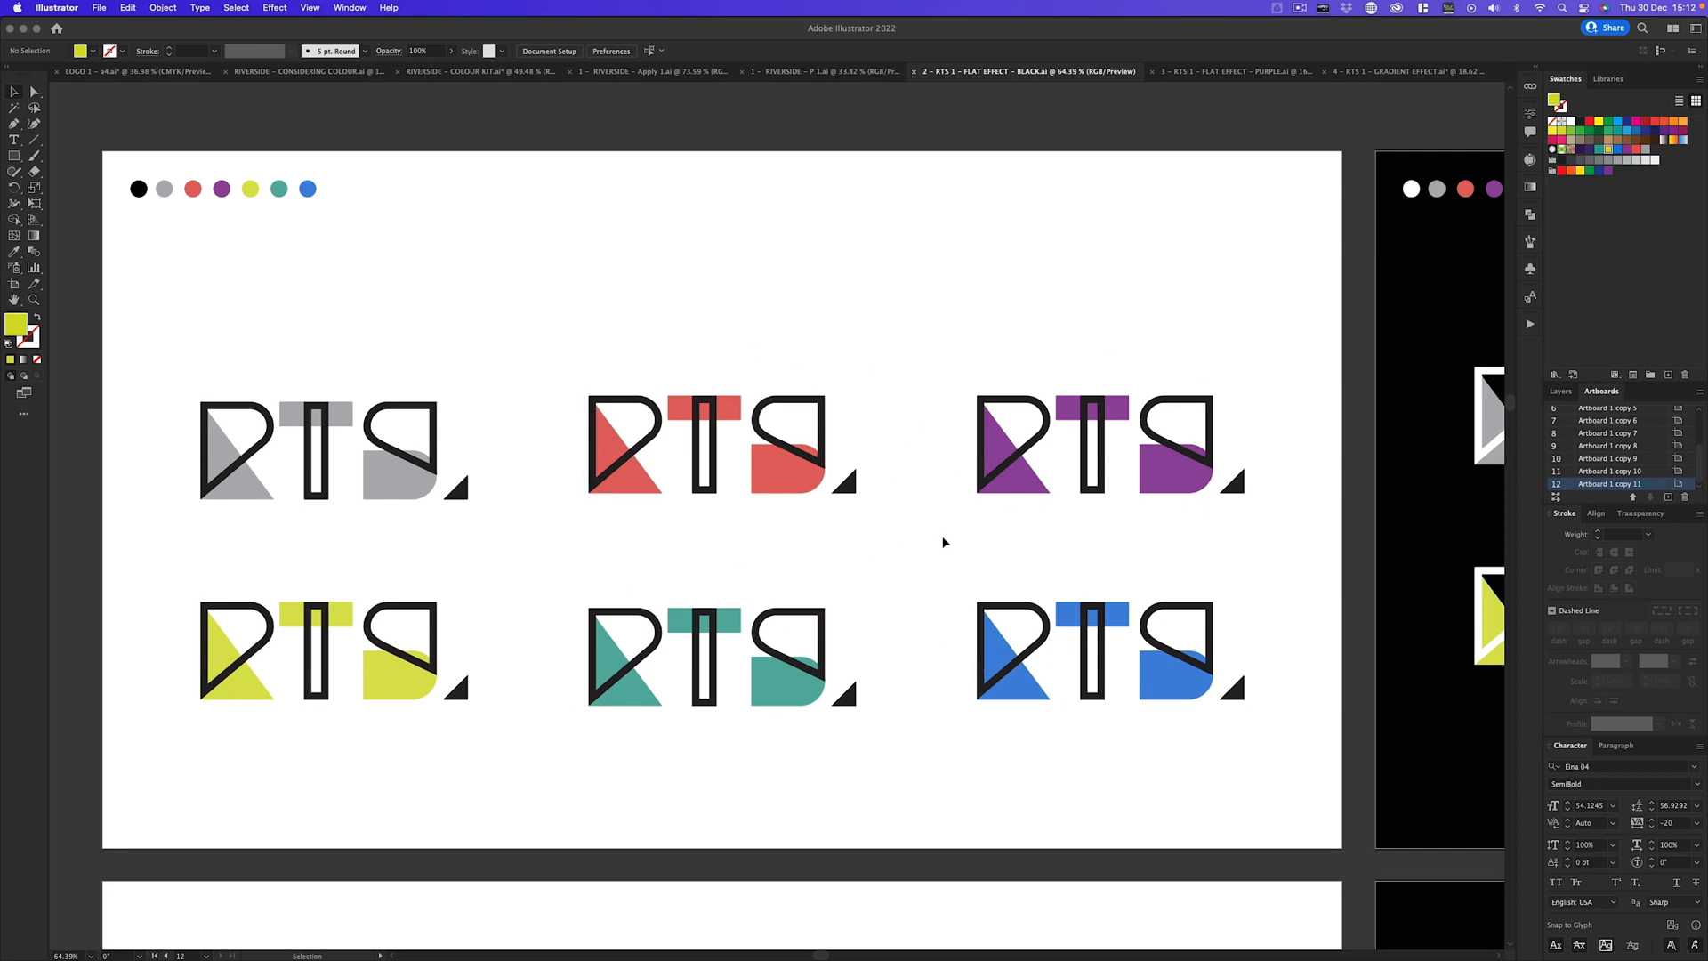
Compare the black-outlined logos on the white artboard with the white-outlined logos on the black artboard
{"action": "left_click_drag", "start_coordinate": [1361, 442], "coordinate": [777, 419]}
{"action": "mouse_move", "coordinate": [1441, 465]}
{"action": "left_mouse_down"}
{"action": "mouse_move", "coordinate": [728, 490]}
{"action": "mouse_move", "coordinate": [1199, 513]}
{"action": "left_mouse_up"}
{"action": "mouse_move", "coordinate": [552, 512]}
{"action": "left_mouse_down"}
{"action": "mouse_move", "coordinate": [1234, 518]}
{"action": "mouse_move", "coordinate": [770, 480]}
{"action": "left_mouse_up"}
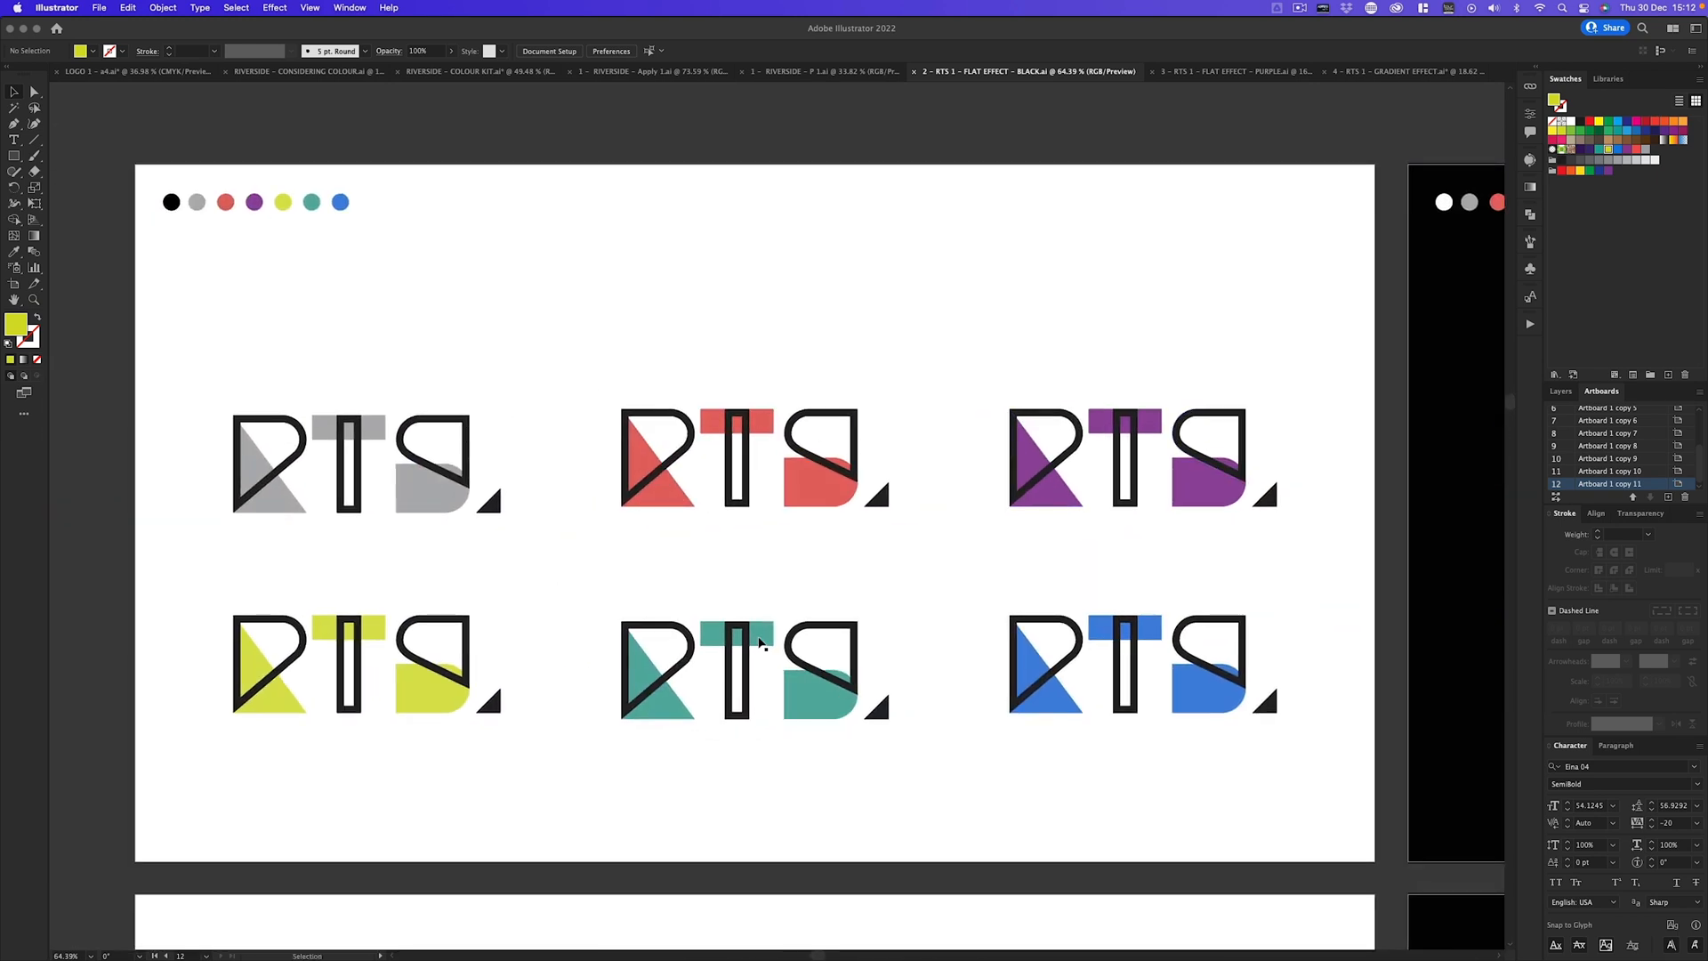
{"action": "left_click_drag", "start_coordinate": [1155, 449], "coordinate": [555, 430]}
{"action": "left_click_drag", "start_coordinate": [813, 436], "coordinate": [620, 451]}
{"action": "left_click_drag", "start_coordinate": [1030, 476], "coordinate": [1050, 472]}
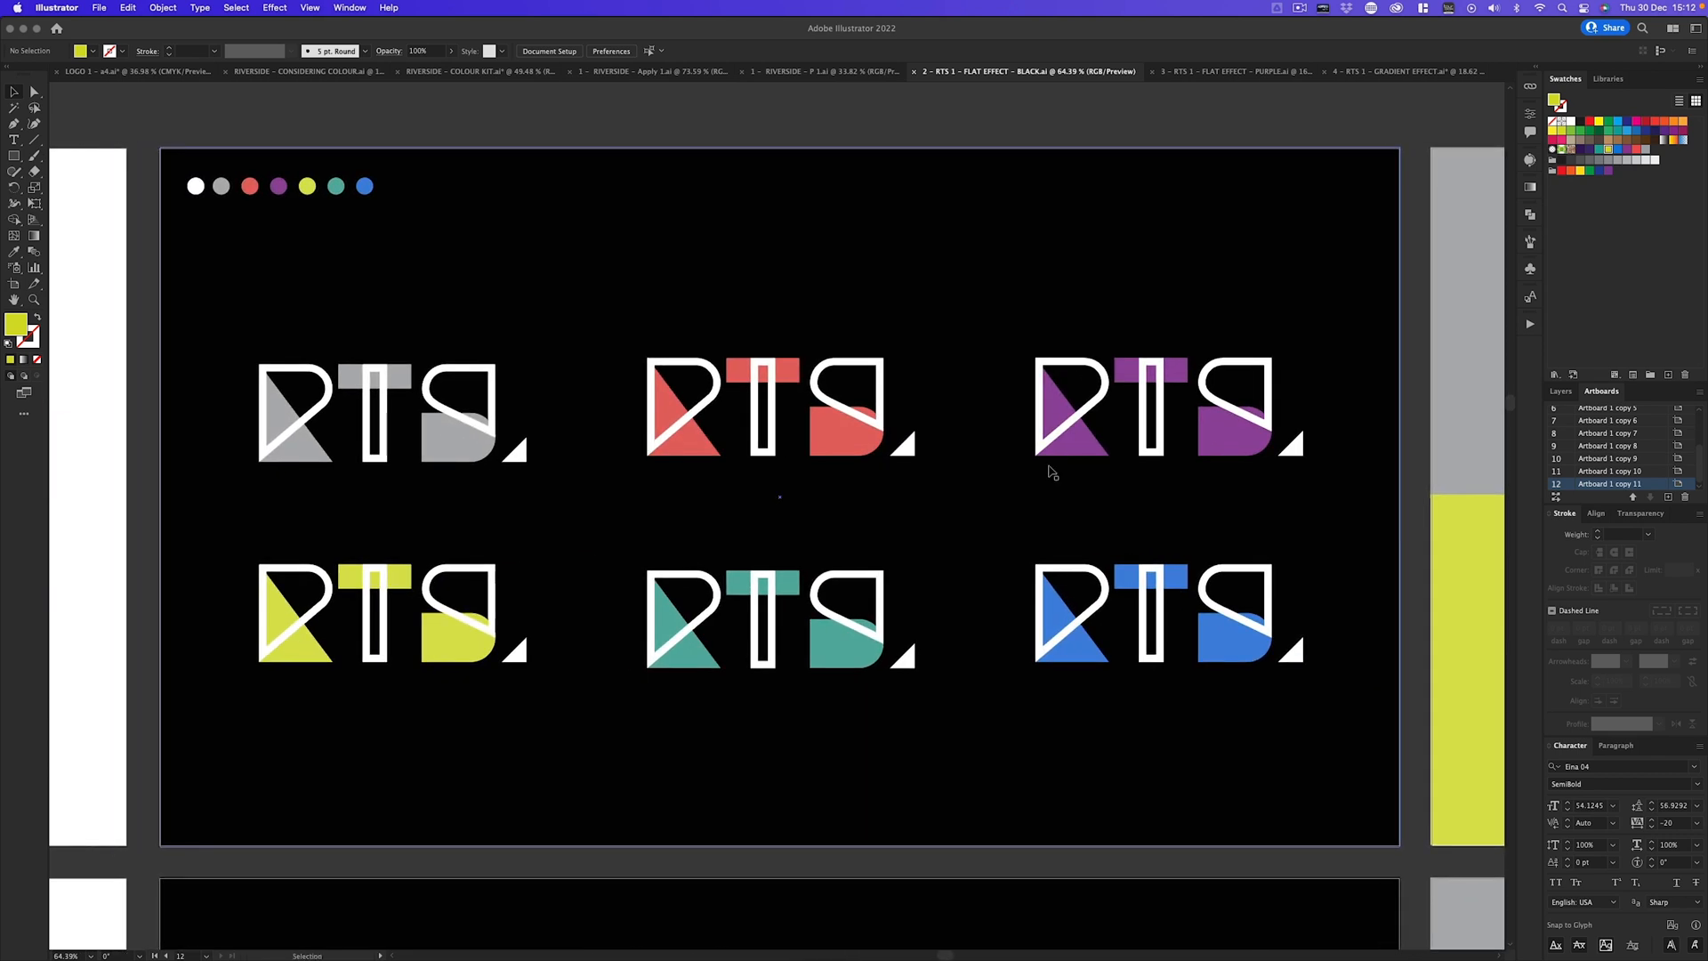
Examine the colour-filled RTS logos on the black artboard against the coloured-outline versions on the black artboard below
{"action": "left_click_drag", "start_coordinate": [917, 448], "coordinate": [902, 459]}
{"action": "left_click_drag", "start_coordinate": [964, 395], "coordinate": [797, 507]}
{"action": "left_click_drag", "start_coordinate": [584, 447], "coordinate": [938, 511]}
{"action": "left_click_drag", "start_coordinate": [472, 498], "coordinate": [1121, 480]}
{"action": "left_click_drag", "start_coordinate": [1006, 480], "coordinate": [530, 450]}
{"action": "left_click_drag", "start_coordinate": [1407, 429], "coordinate": [947, 438]}
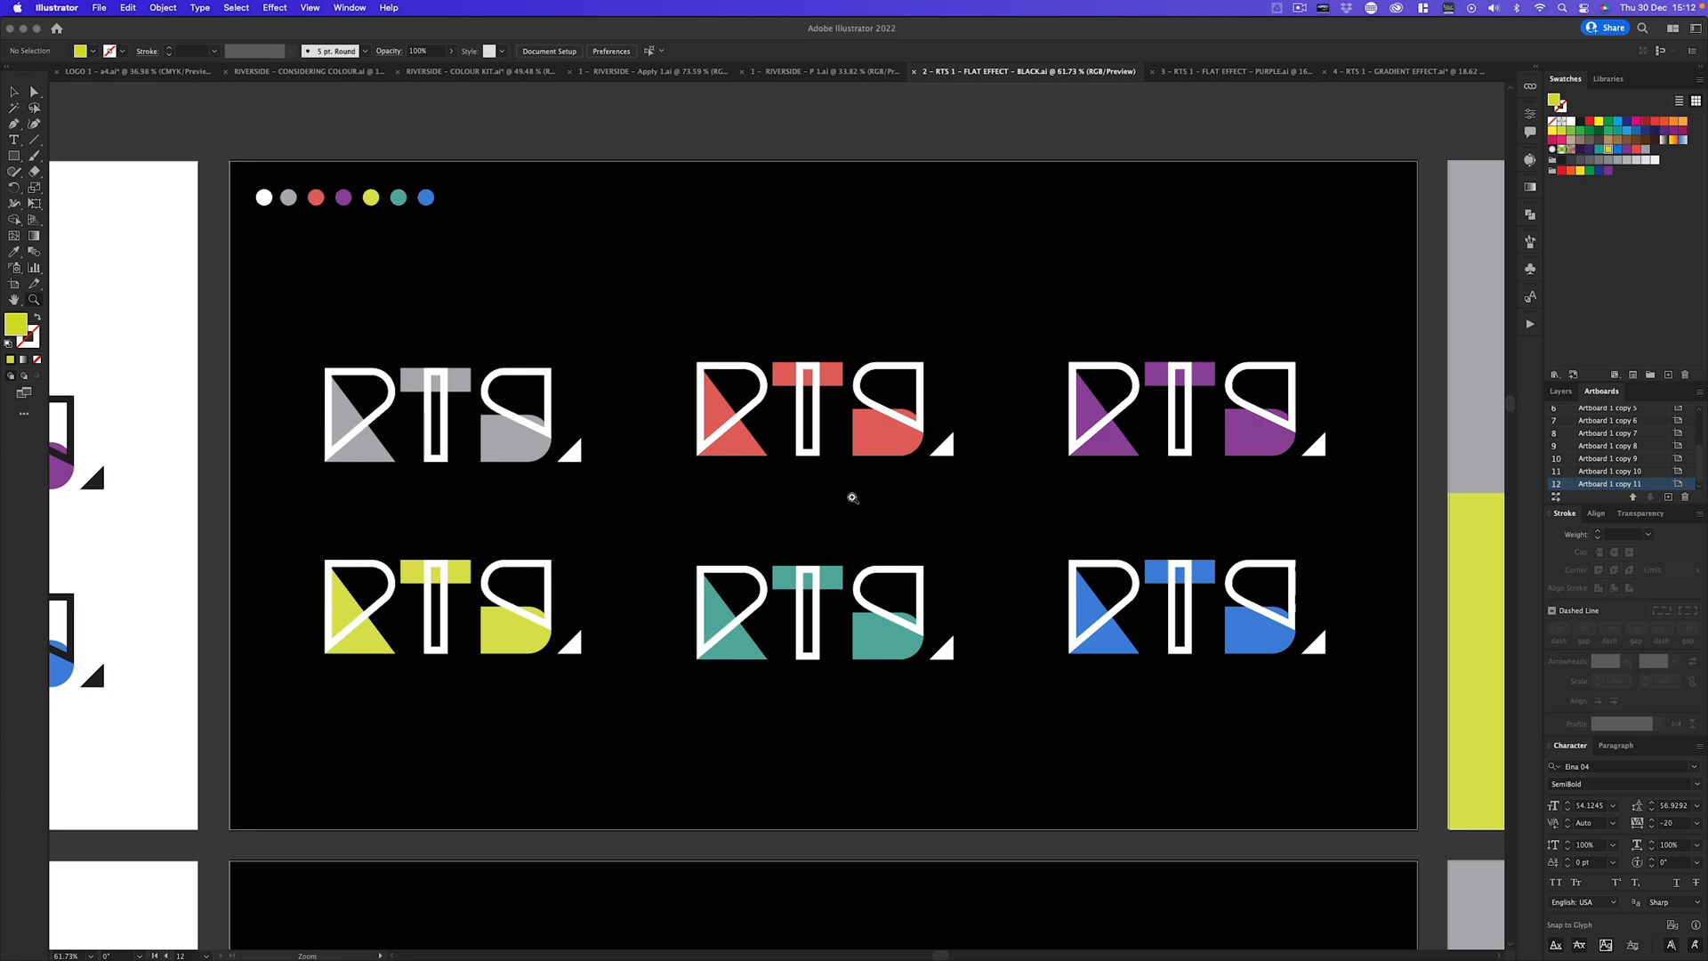
{"action": "scroll", "coordinate": [852, 497], "scroll_direction": "right", "scroll_amount": 2}
{"action": "scroll", "coordinate": [901, 688], "scroll_direction": "down", "scroll_amount": 10}
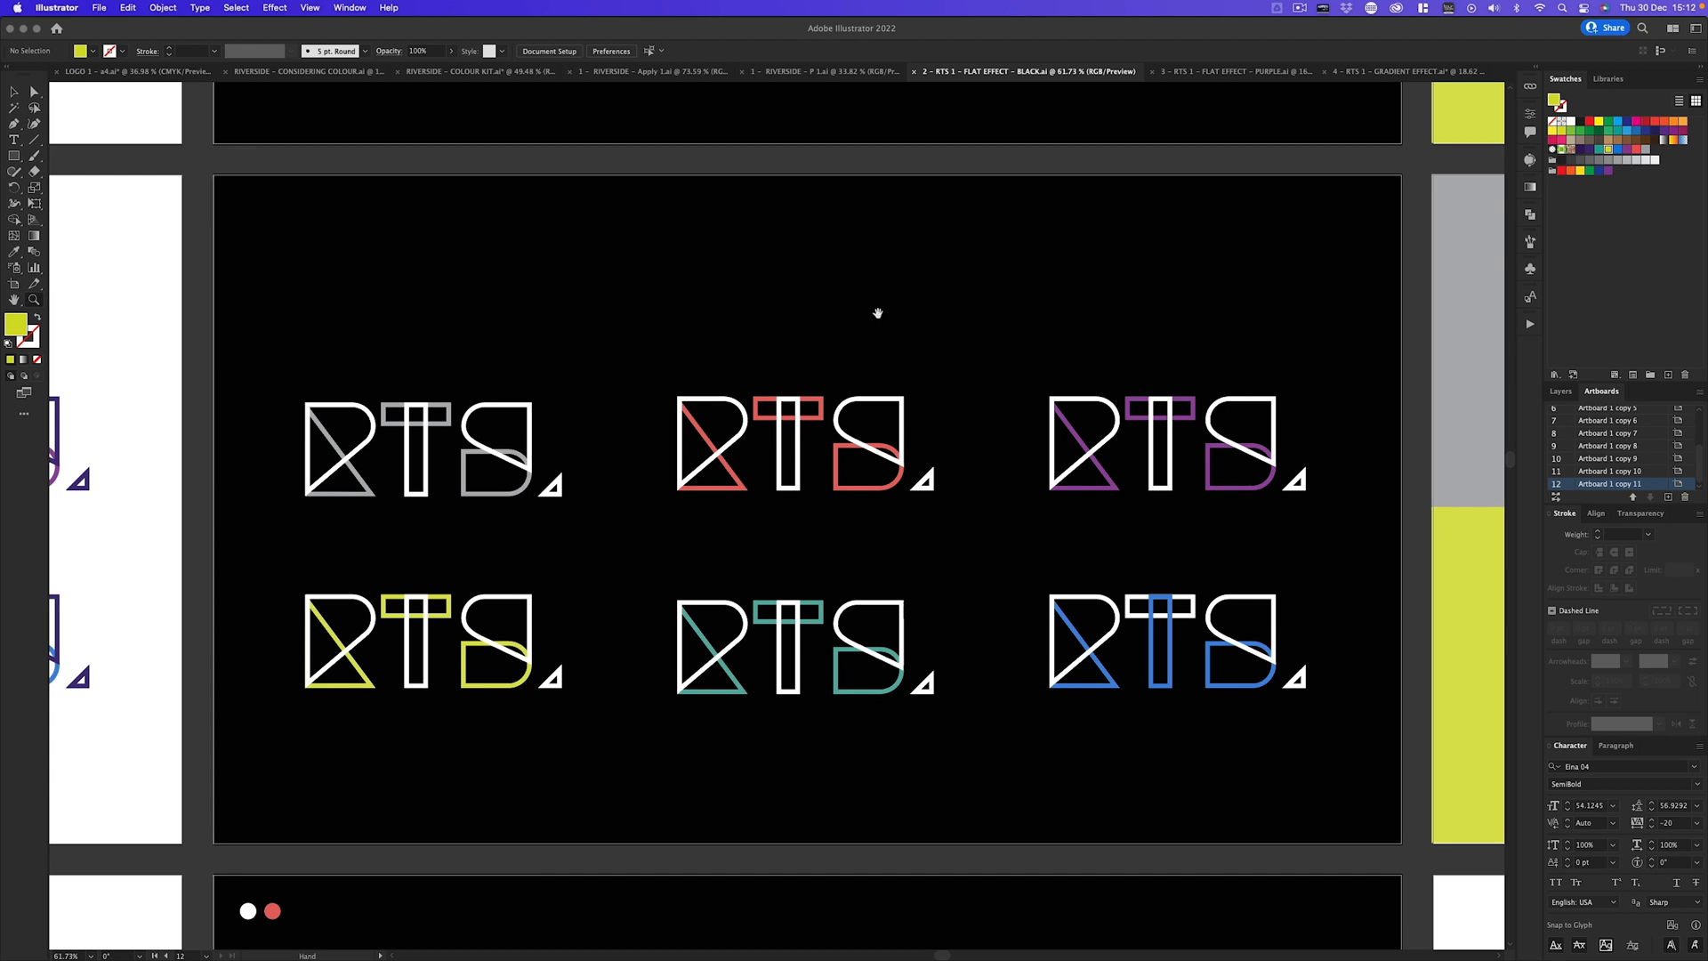
{"action": "scroll", "coordinate": [877, 313], "scroll_direction": "up", "scroll_amount": 10}
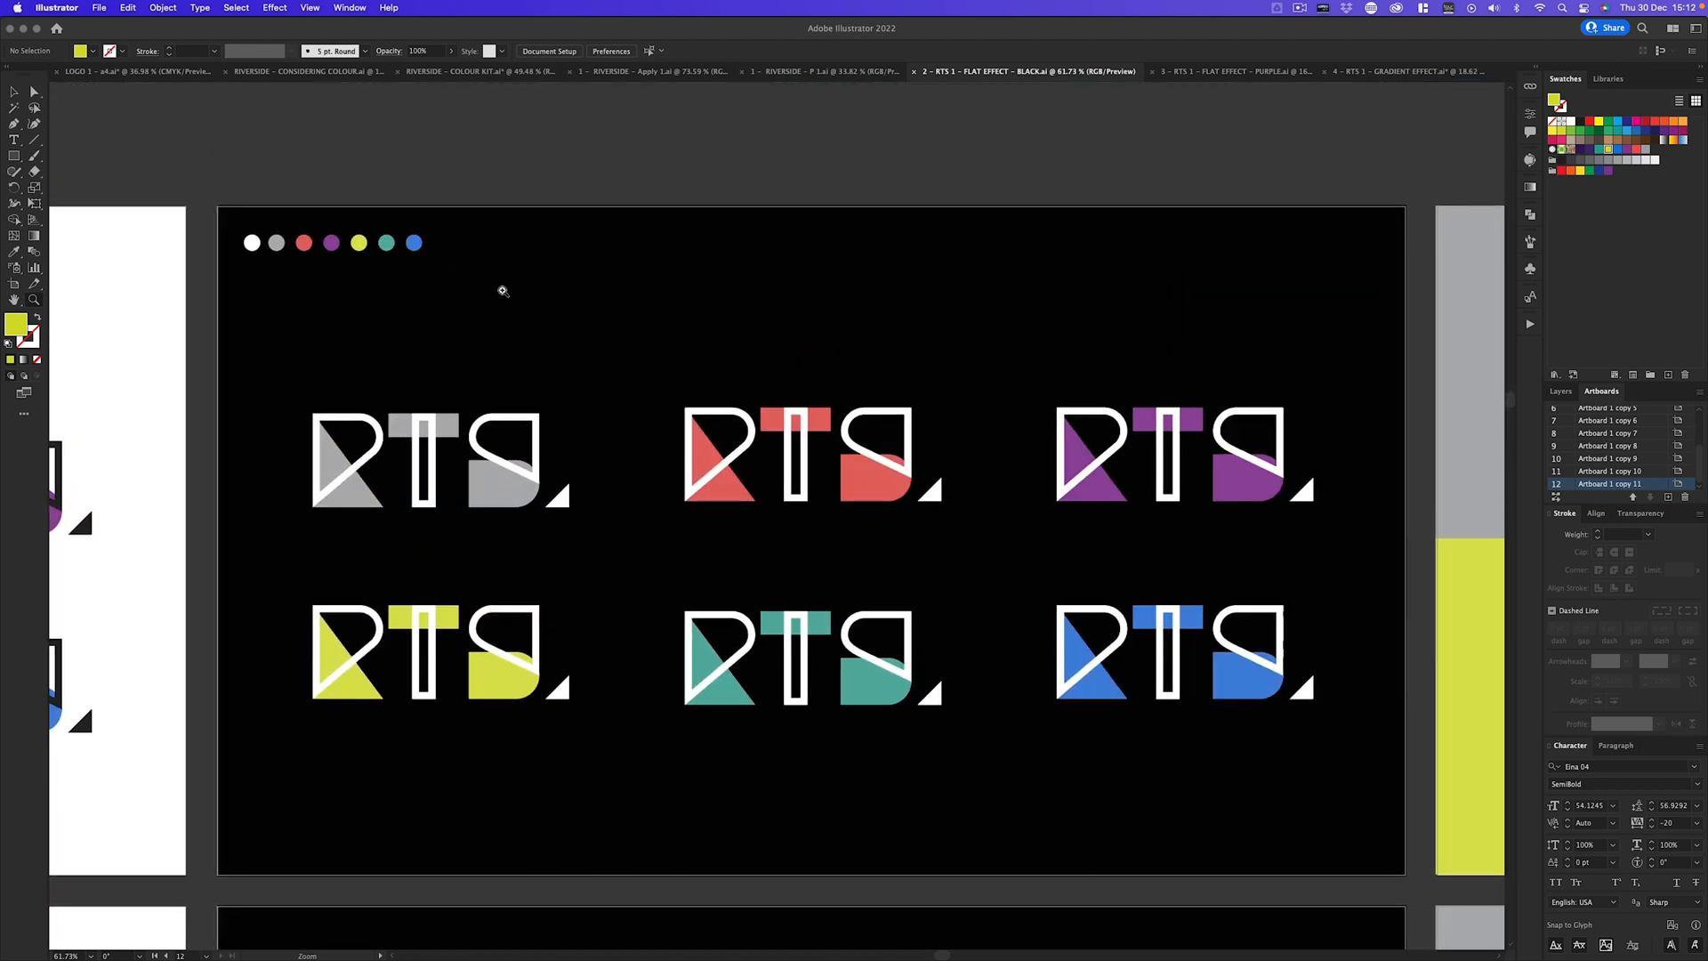
Examine the black and white RTS logos on the grey, purple and coral background panels
{"action": "scroll", "coordinate": [1097, 451], "scroll_direction": "right", "scroll_amount": 20}
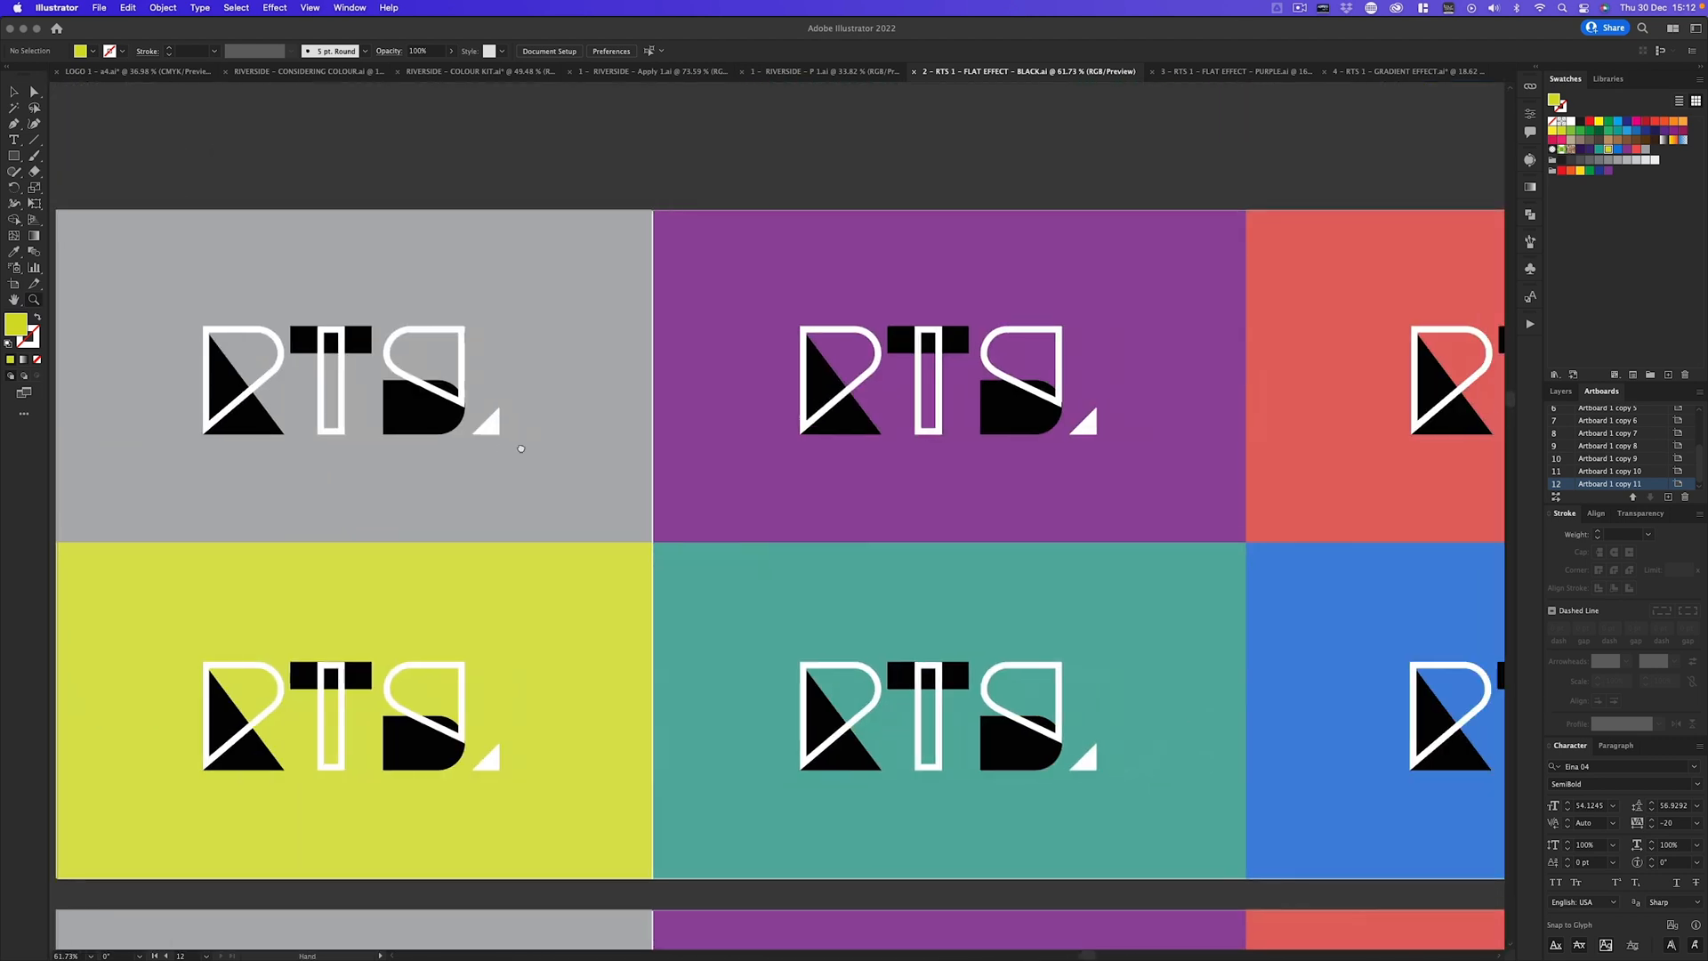
{"action": "left_click", "coordinate": [1134, 443], "text": "alt"}
{"action": "left_click_drag", "start_coordinate": [1156, 449], "coordinate": [994, 439]}
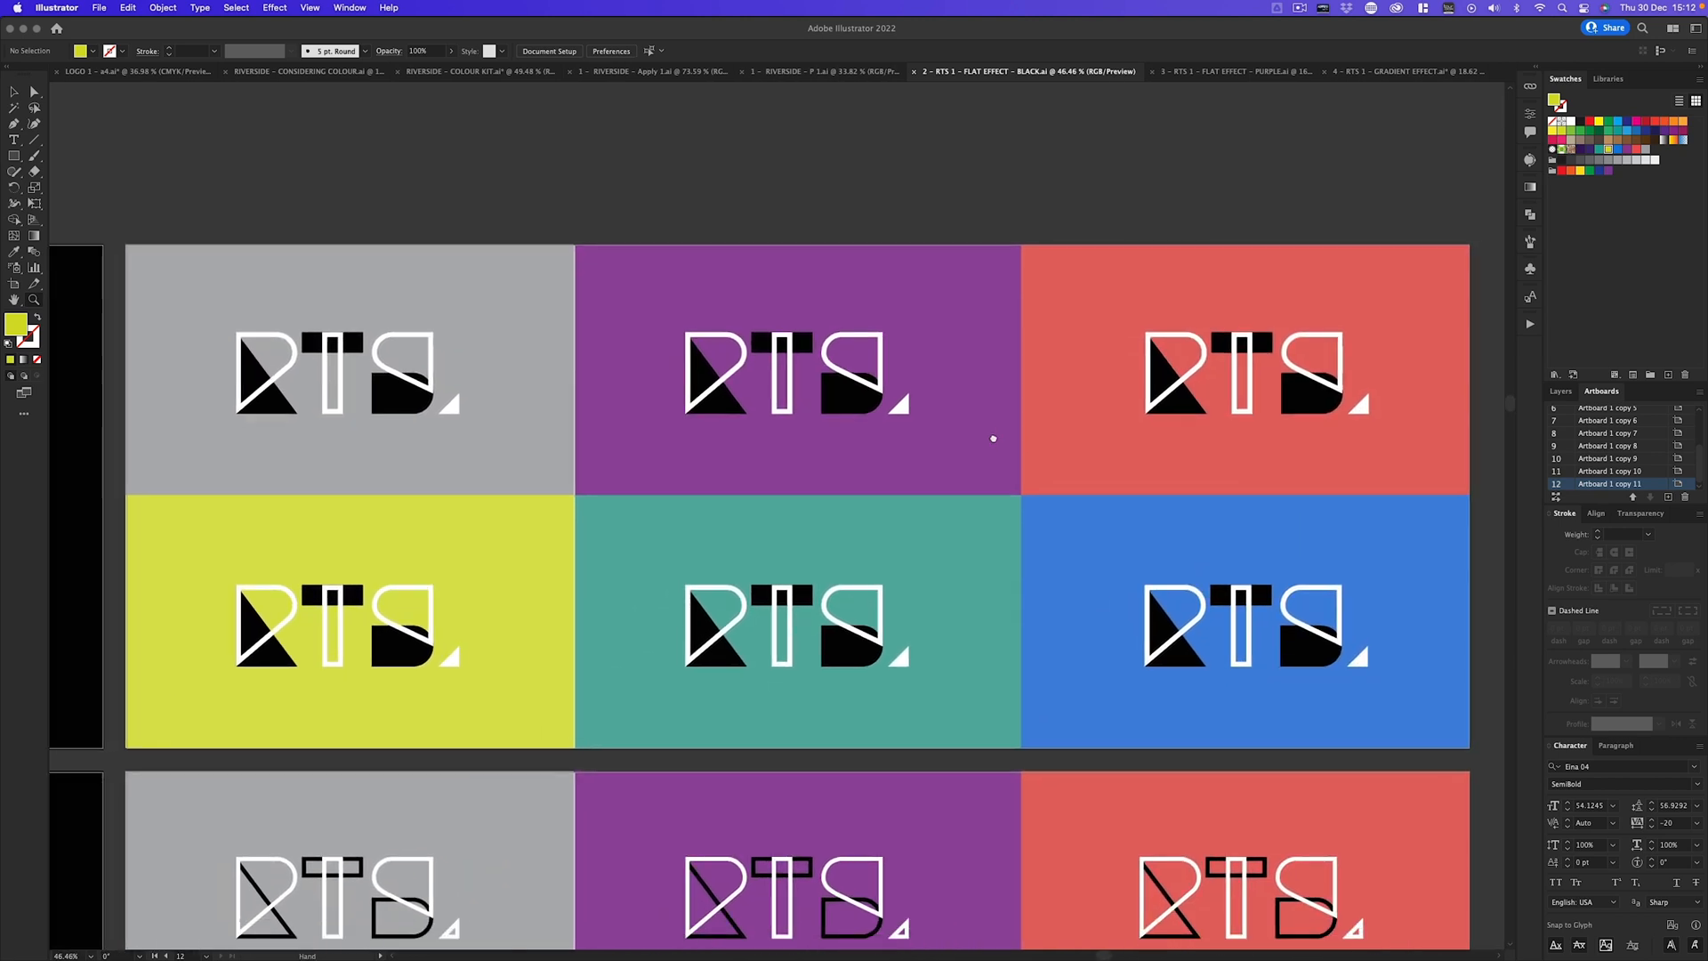
{"action": "left_click_drag", "start_coordinate": [329, 448], "coordinate": [731, 414]}
{"action": "left_click_drag", "start_coordinate": [698, 307], "coordinate": [703, 478]}
{"action": "left_click_drag", "start_coordinate": [1463, 451], "coordinate": [124, 455]}
{"action": "left_click_drag", "start_coordinate": [997, 443], "coordinate": [869, 438]}
{"action": "left_click_drag", "start_coordinate": [1205, 433], "coordinate": [404, 437]}
{"action": "left_click_drag", "start_coordinate": [1272, 421], "coordinate": [469, 416]}
{"action": "left_click_drag", "start_coordinate": [1120, 414], "coordinate": [985, 407]}
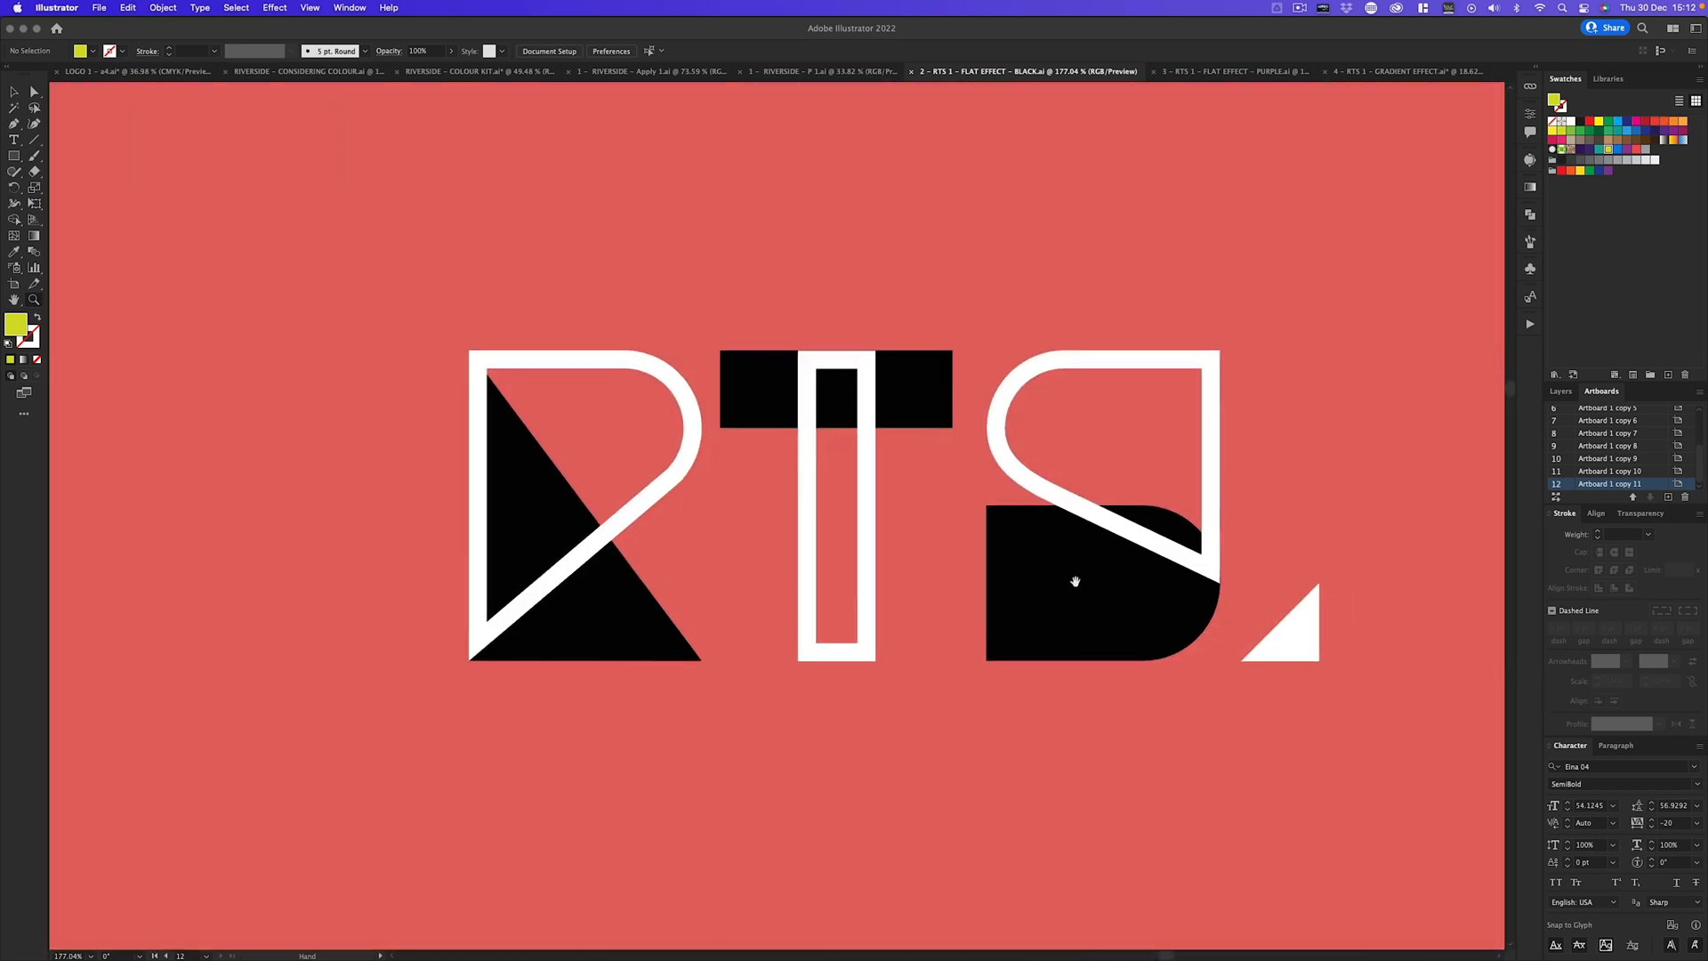
Inspect the black and white RTS logos on the blue, teal and lime background panels
{"action": "scroll", "coordinate": [1074, 580], "scroll_direction": "down", "scroll_amount": 12}
{"action": "scroll", "coordinate": [883, 568], "scroll_direction": "left", "scroll_amount": 7}
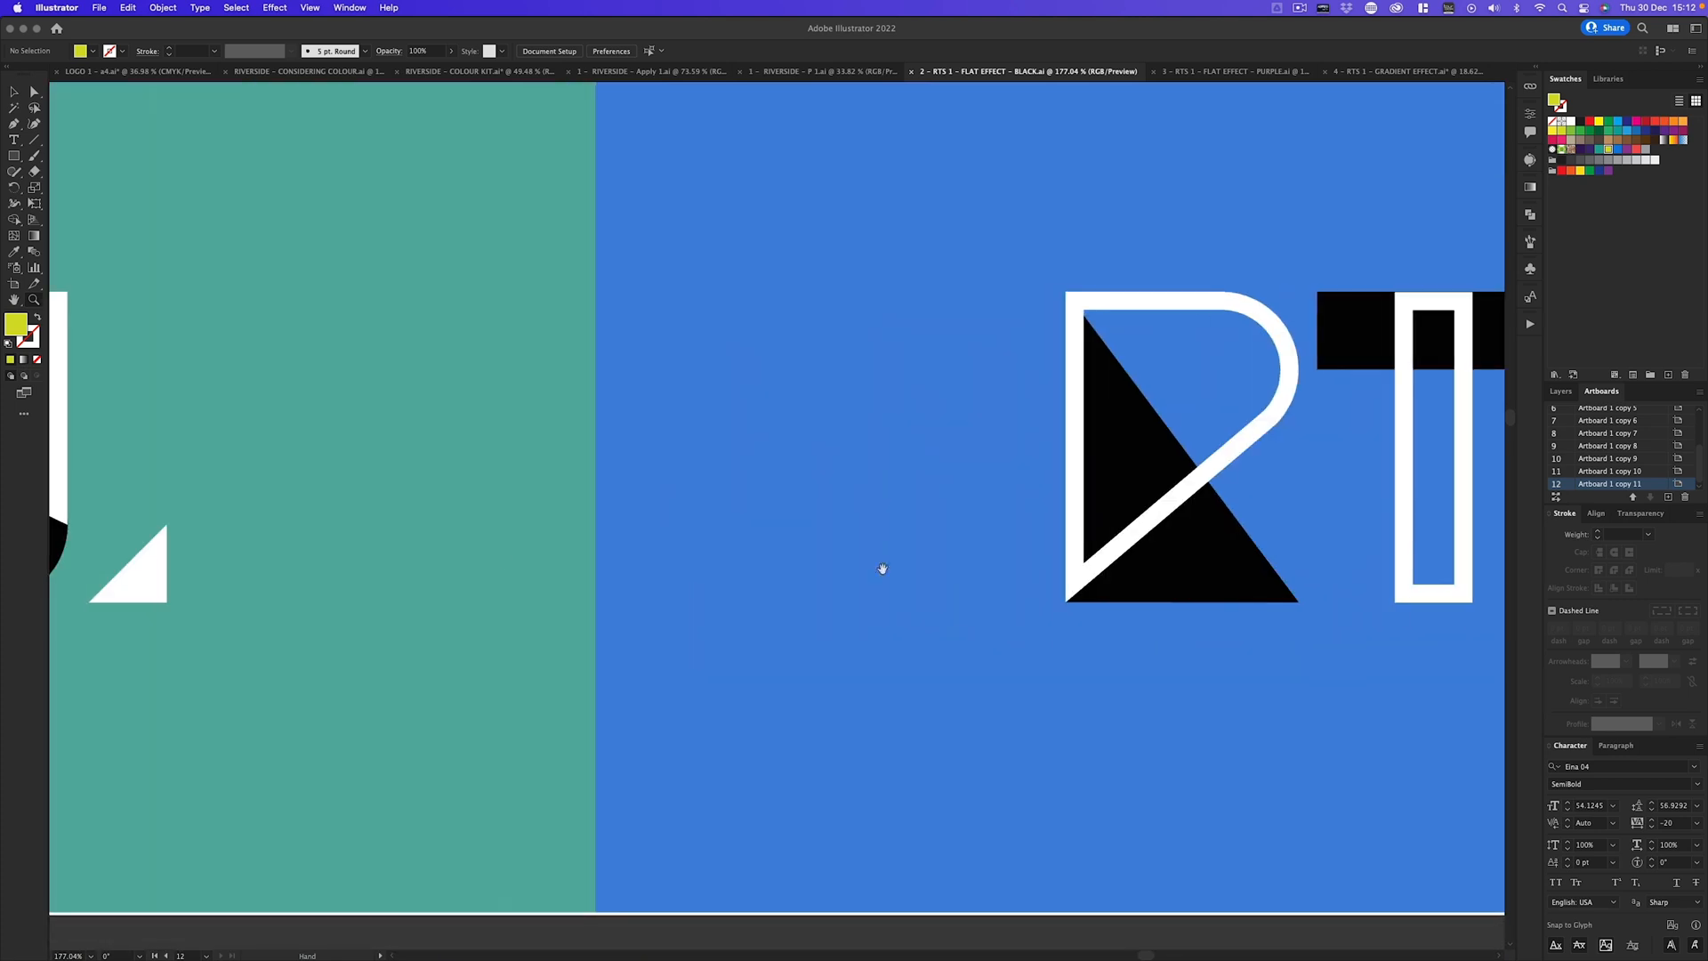
{"action": "scroll", "coordinate": [882, 567], "scroll_direction": "left", "scroll_amount": 10}
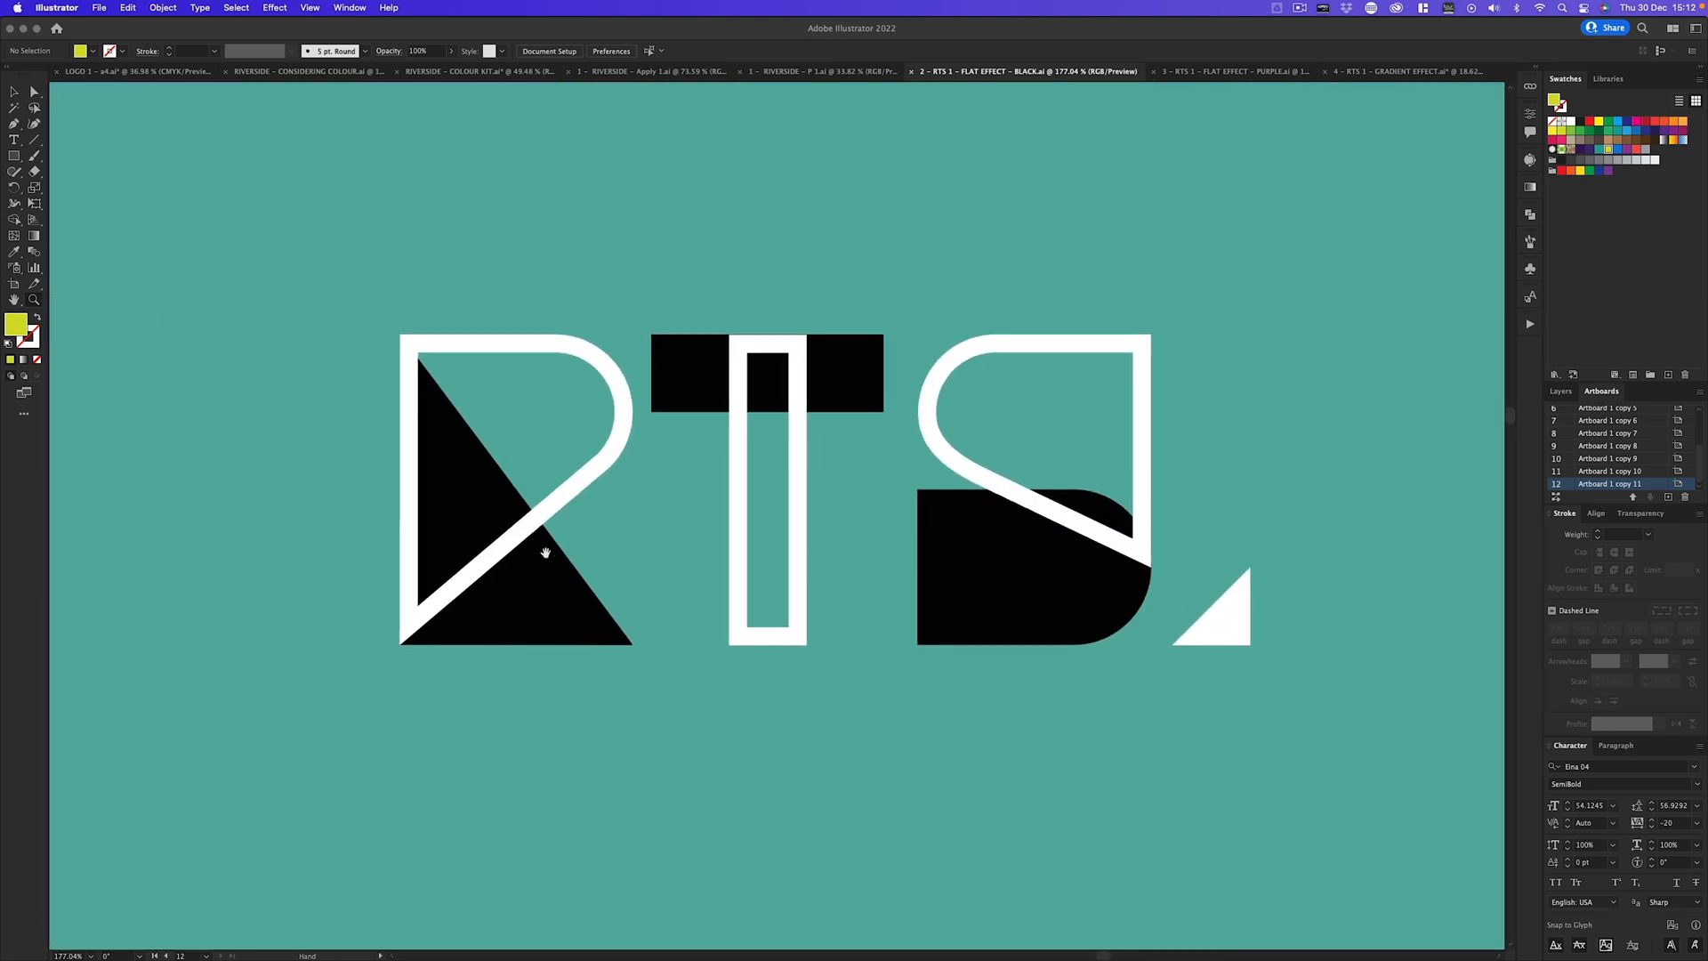
{"action": "scroll", "coordinate": [545, 553], "scroll_direction": "left", "scroll_amount": 15}
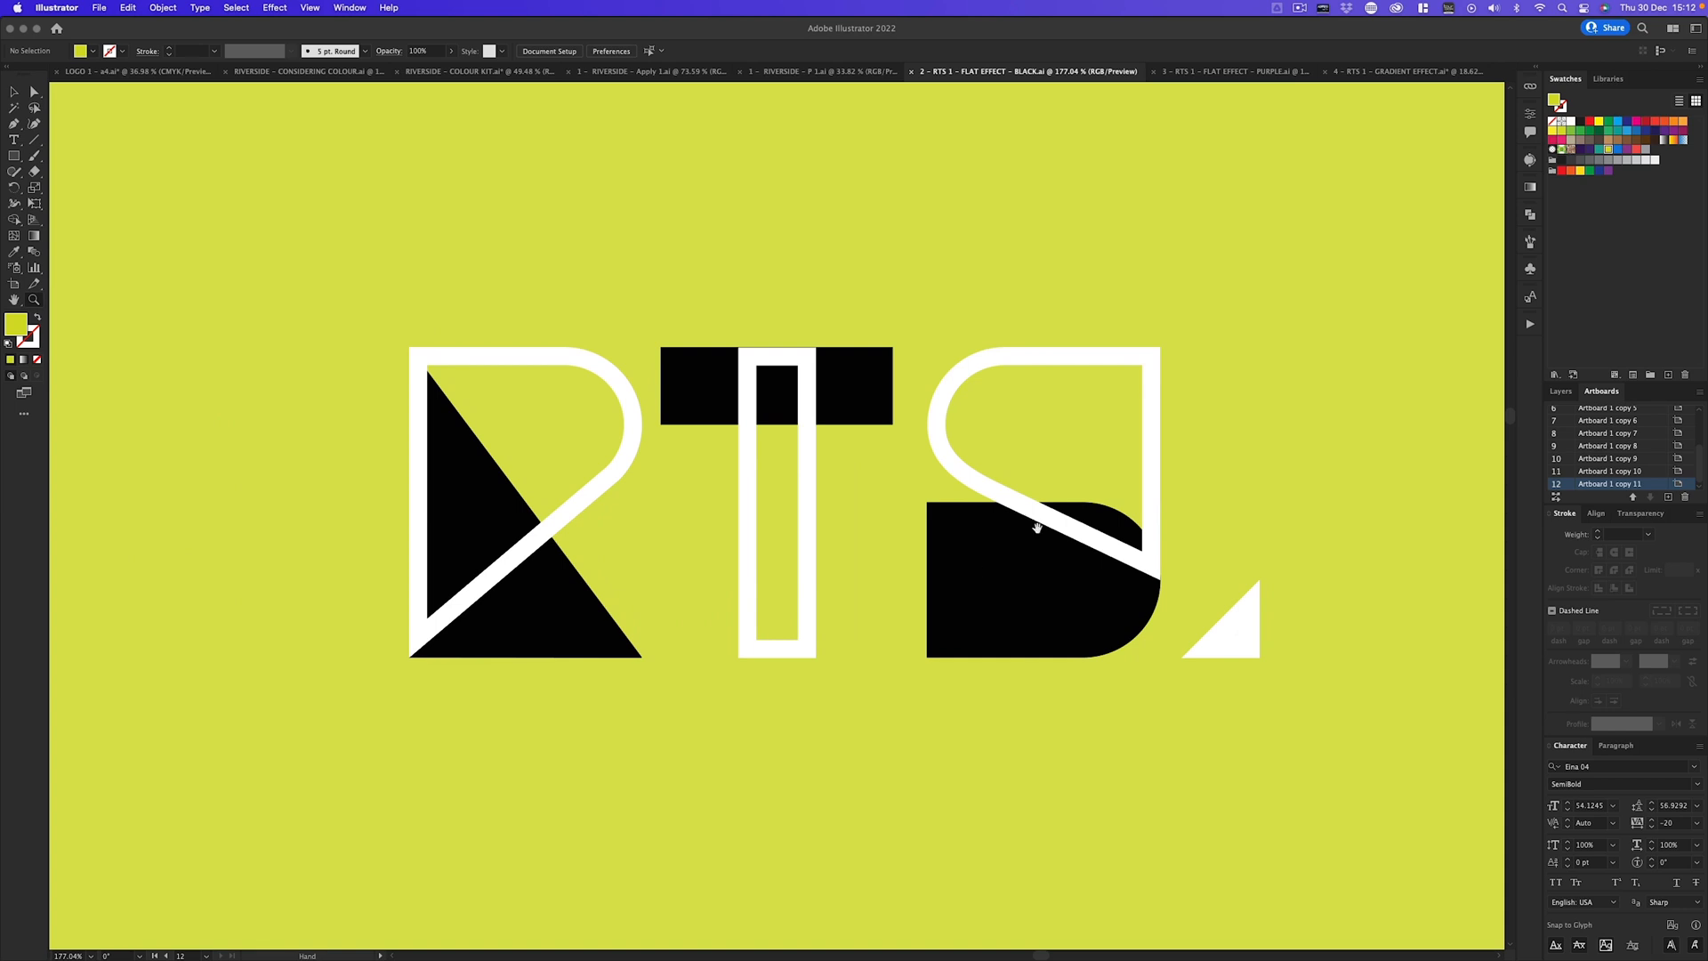
{"action": "scroll", "coordinate": [1157, 381], "scroll_direction": "down", "scroll_amount": 10}
{"action": "scroll", "coordinate": [1246, 324], "scroll_direction": "up", "scroll_amount": 5}
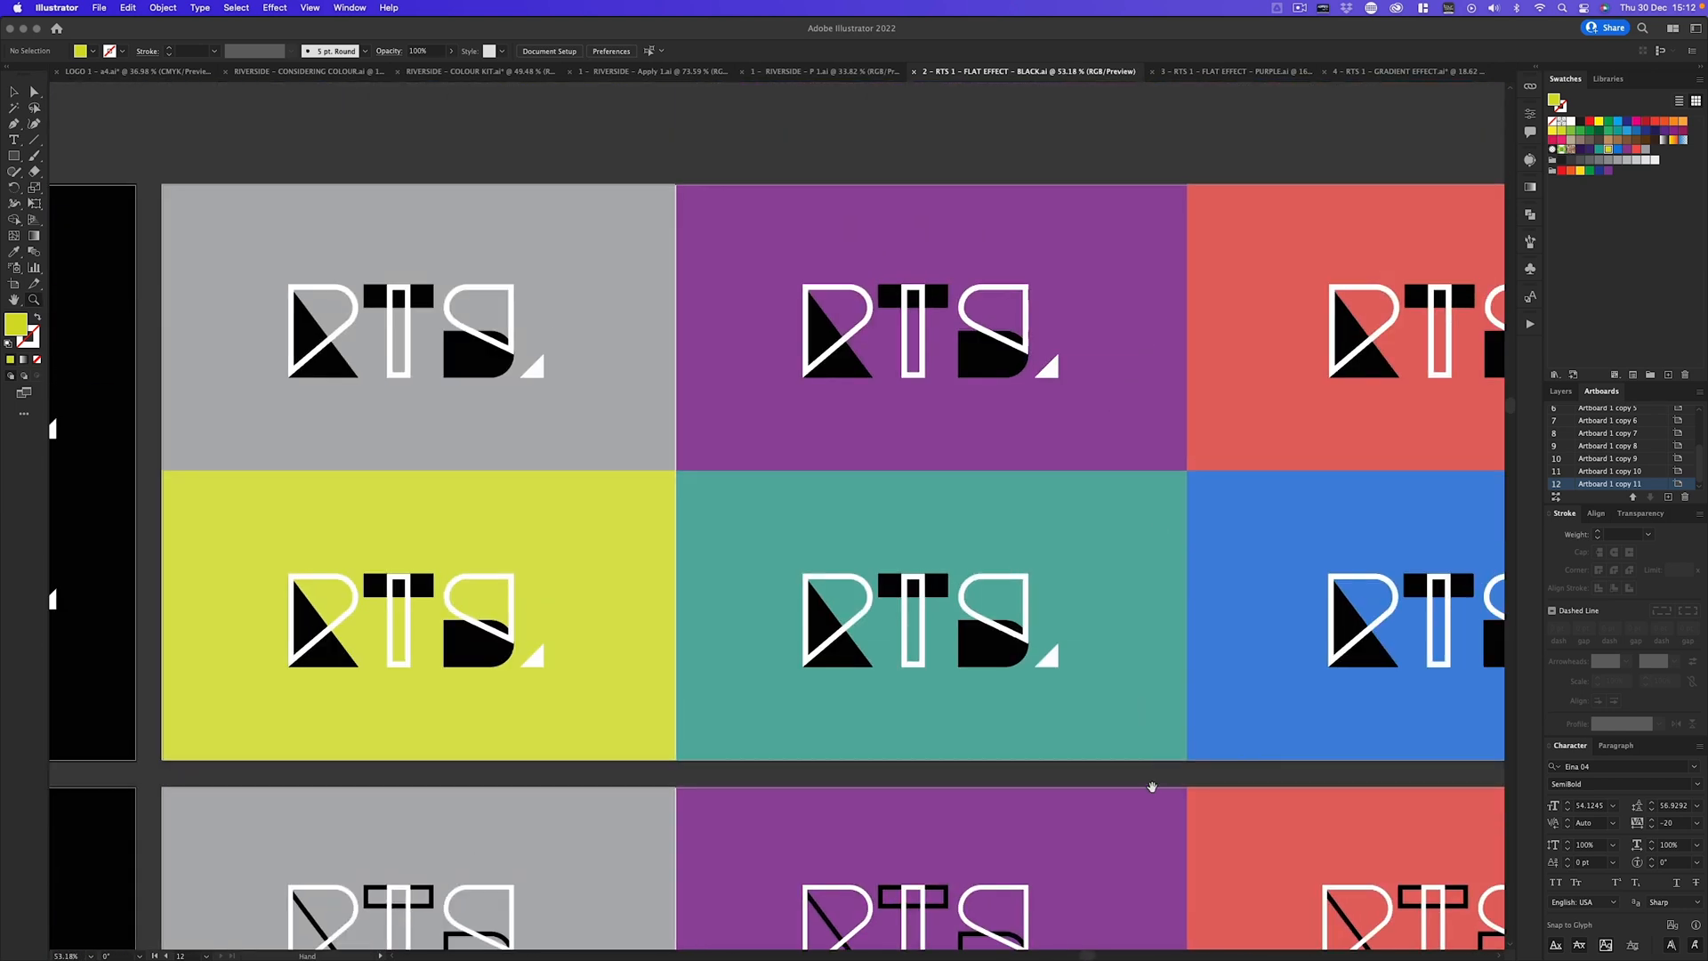
Examine the outline-only black and white RTS logos on the coloured background panels
{"action": "scroll", "coordinate": [1152, 786], "scroll_direction": "down", "scroll_amount": 6}
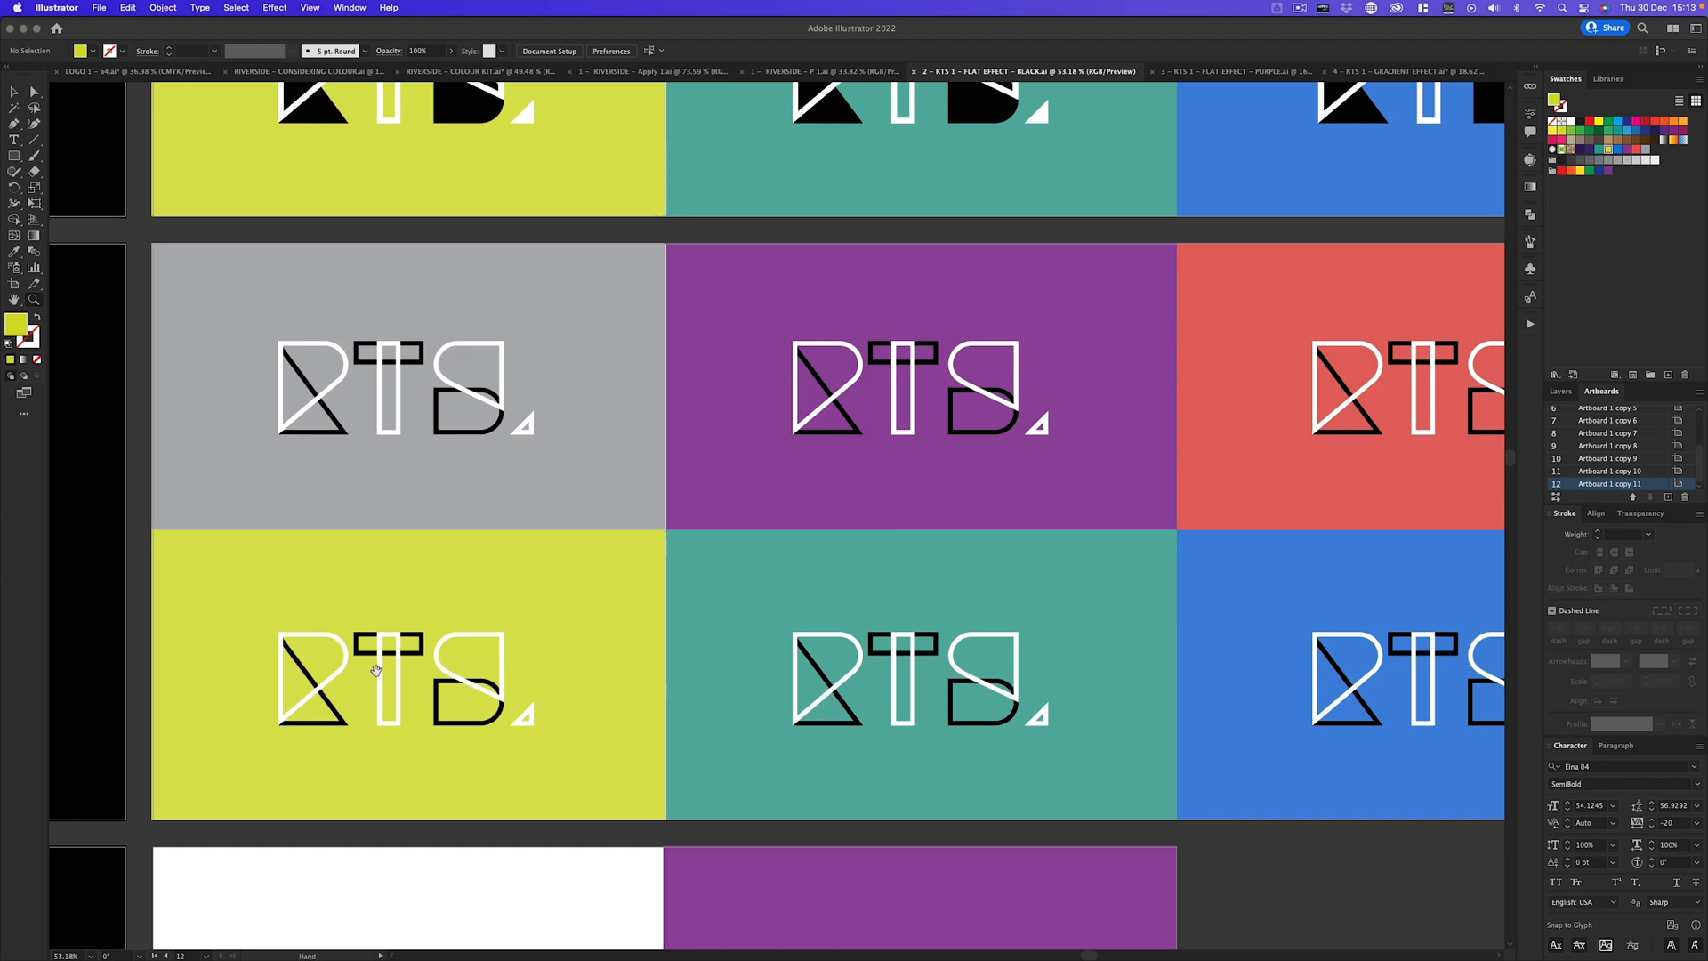
{"action": "left_click_drag", "start_coordinate": [374, 672], "coordinate": [1103, 351]}
{"action": "left_click_drag", "start_coordinate": [404, 632], "coordinate": [1112, 463]}
{"action": "left_click_drag", "start_coordinate": [578, 680], "coordinate": [1418, 477]}
Compare the coral RTS logo with the Riverside Training Spalding wordmark on the white and black artboards
{"action": "left_click_drag", "start_coordinate": [786, 430], "coordinate": [842, 409]}
{"action": "left_click", "coordinate": [1100, 267]}
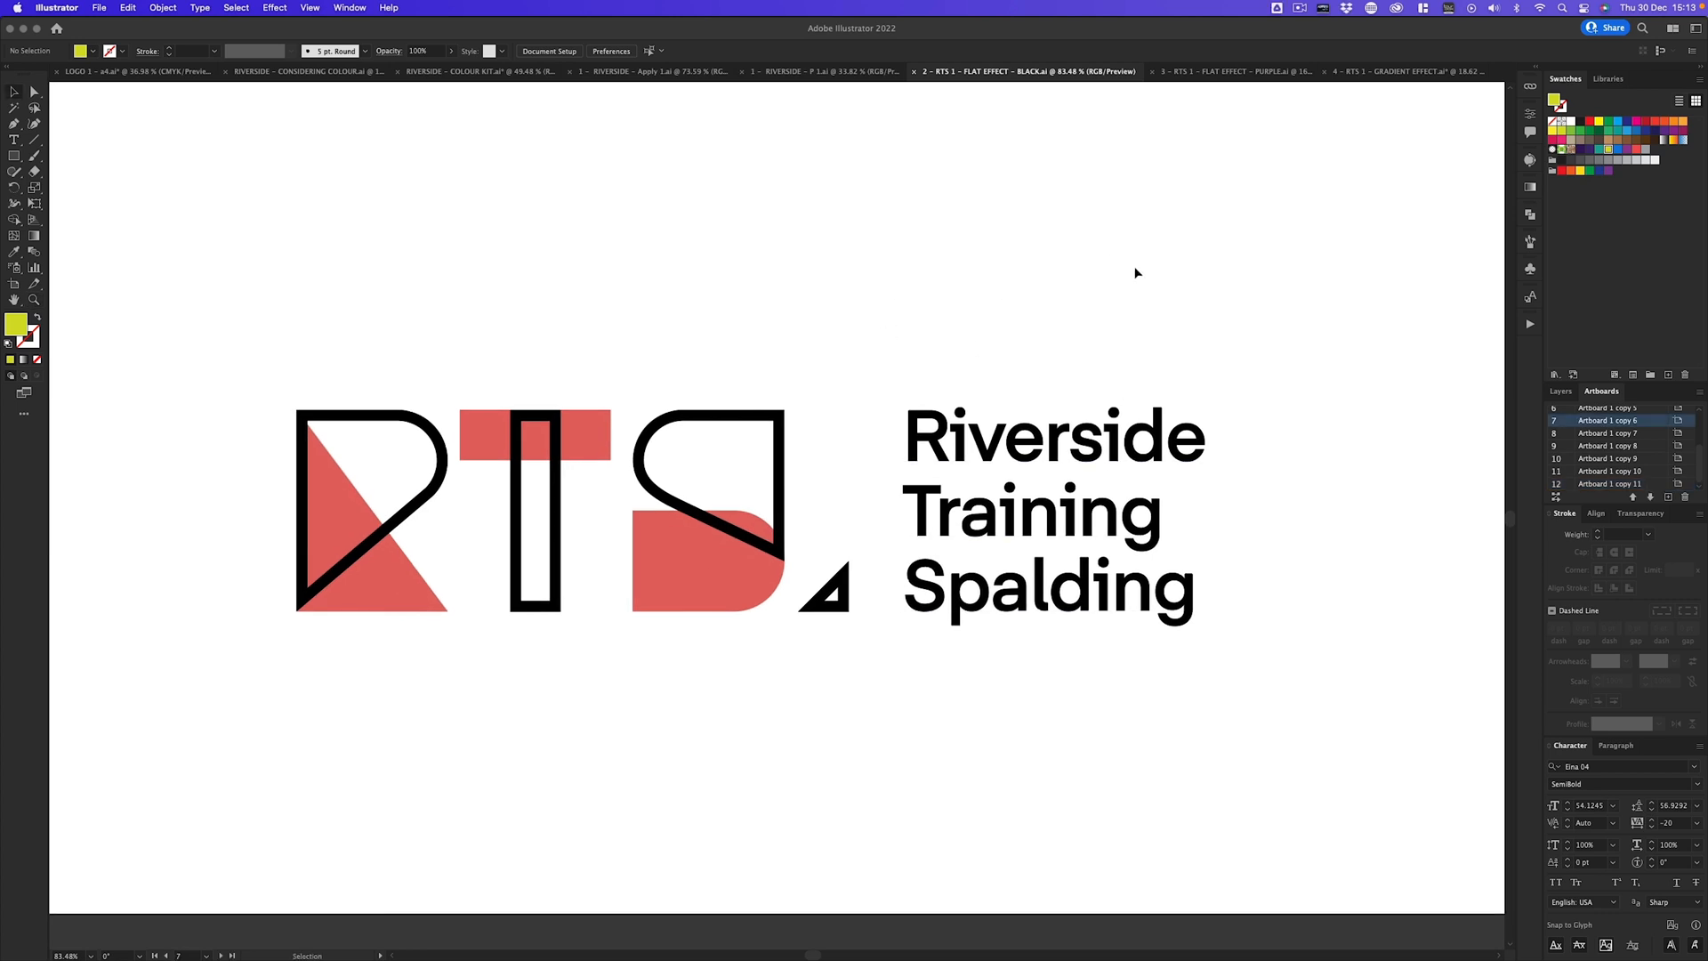
{"action": "left_click_drag", "start_coordinate": [1275, 325], "coordinate": [481, 322]}
{"action": "left_click_drag", "start_coordinate": [1138, 307], "coordinate": [307, 278]}
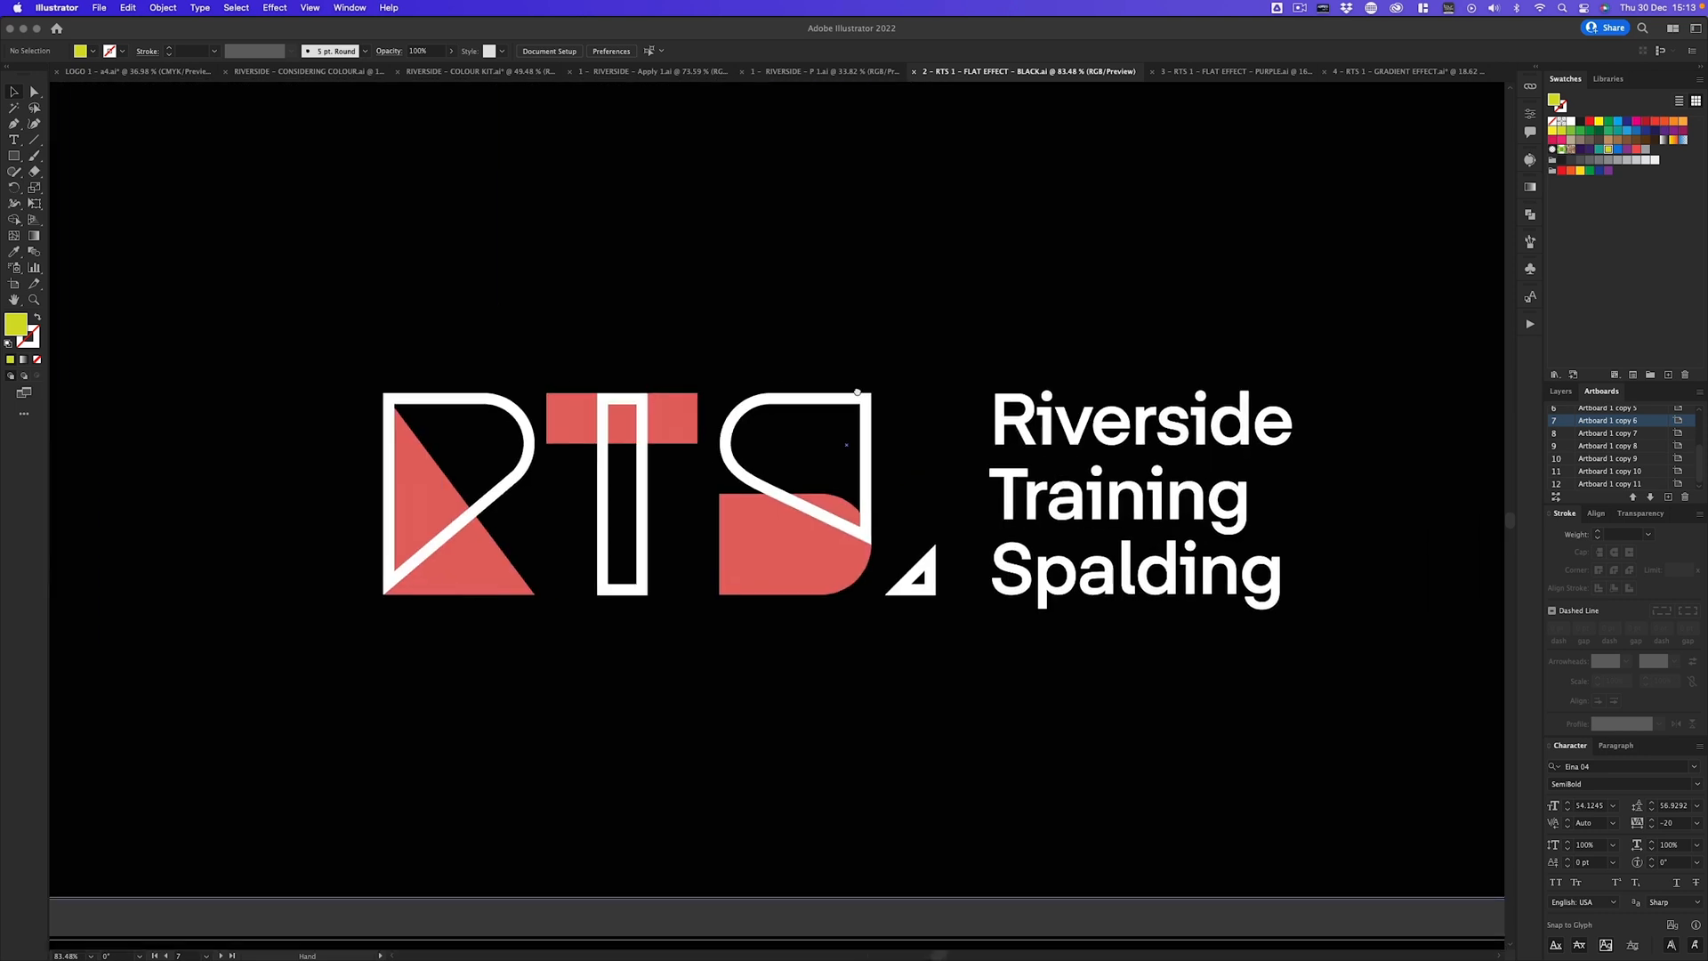
{"action": "left_click_drag", "start_coordinate": [891, 374], "coordinate": [878, 405]}
{"action": "left_click_drag", "start_coordinate": [1180, 336], "coordinate": [394, 350]}
{"action": "left_click_drag", "start_coordinate": [997, 323], "coordinate": [103, 362]}
{"action": "left_click_drag", "start_coordinate": [622, 371], "coordinate": [560, 374]}
{"action": "left_click", "coordinate": [808, 390]}
{"action": "left_click_drag", "start_coordinate": [848, 368], "coordinate": [801, 397]}
{"action": "key", "text": "super+z"}
Compare the filled and outline-only wordmark logos across the white, purple and coral panels, and review all artboards together
{"action": "left_click_drag", "start_coordinate": [830, 468], "coordinate": [840, 460]}
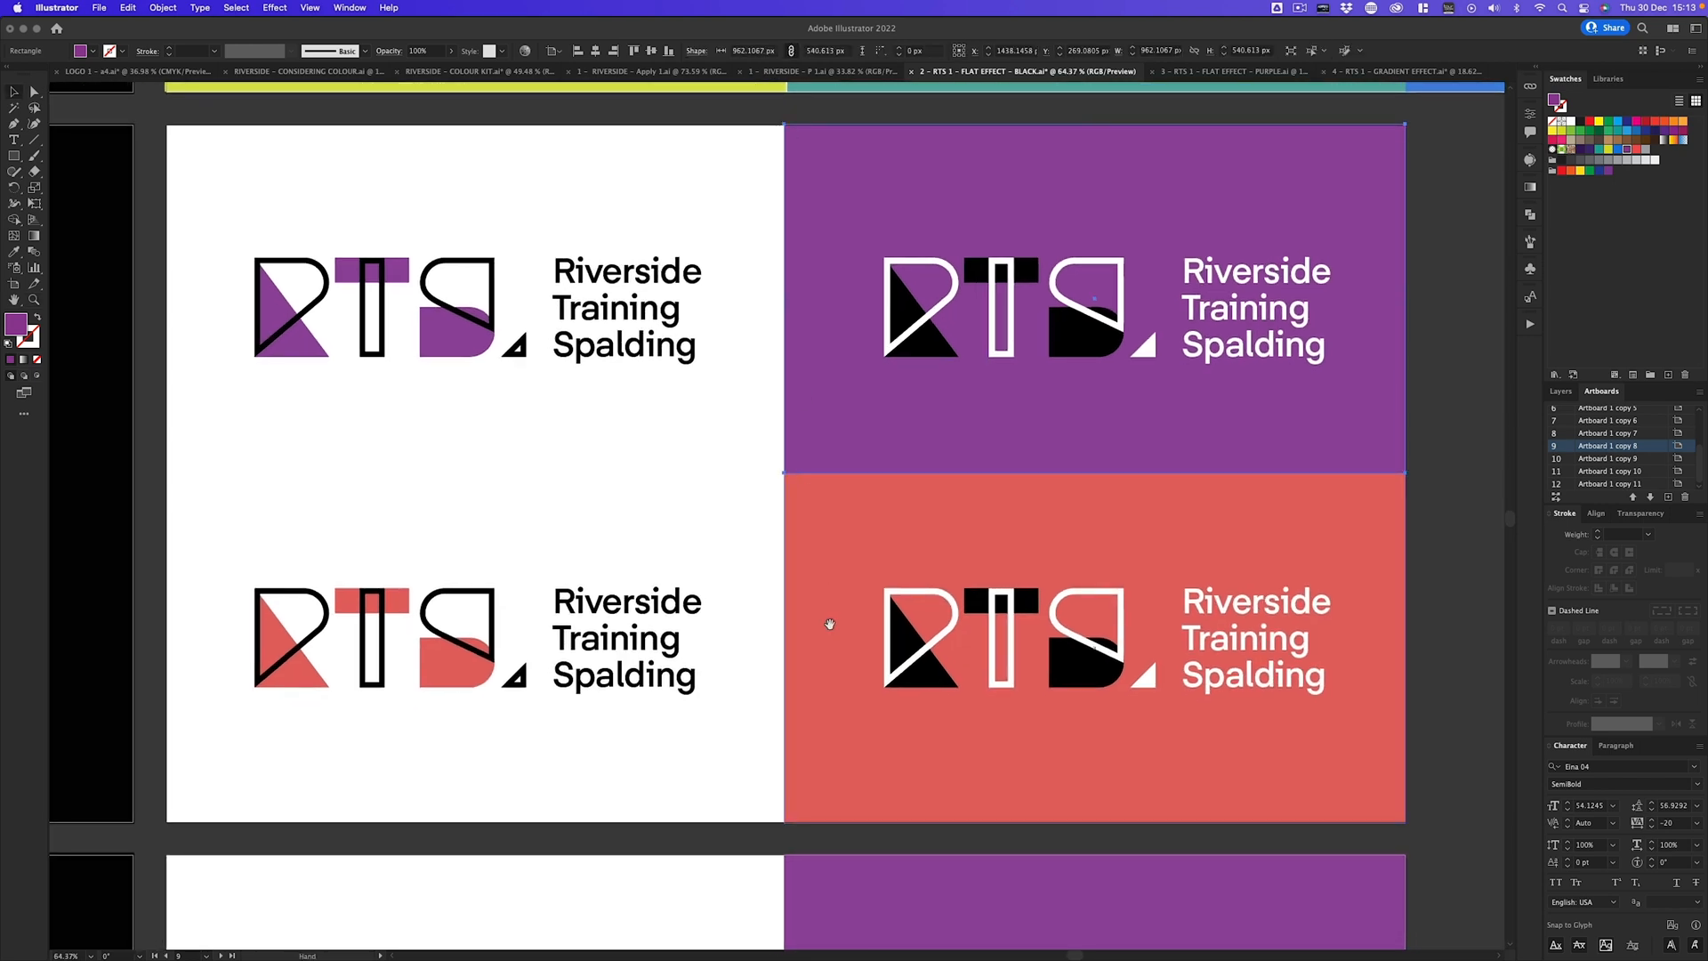
{"action": "scroll", "coordinate": [831, 622], "scroll_direction": "down", "scroll_amount": 10}
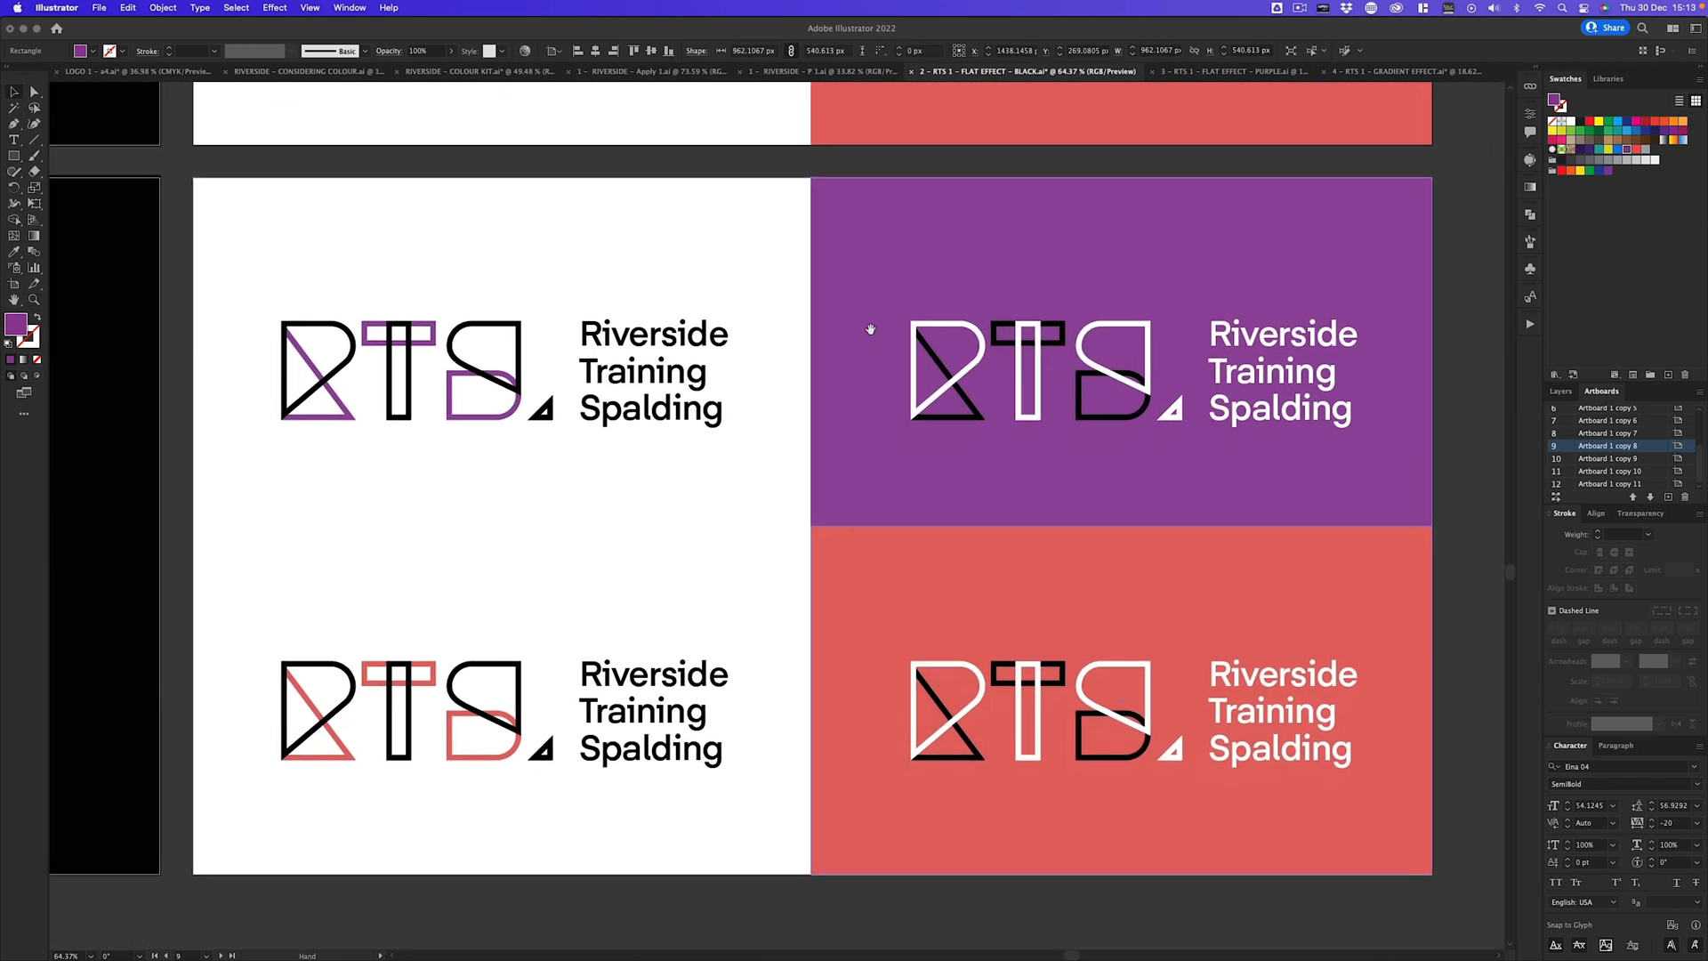
{"action": "scroll", "coordinate": [866, 558], "scroll_direction": "up", "scroll_amount": 4}
{"action": "scroll", "coordinate": [866, 558], "scroll_direction": "left", "scroll_amount": 1}
{"action": "scroll", "coordinate": [982, 406], "scroll_direction": "down", "scroll_amount": 8}
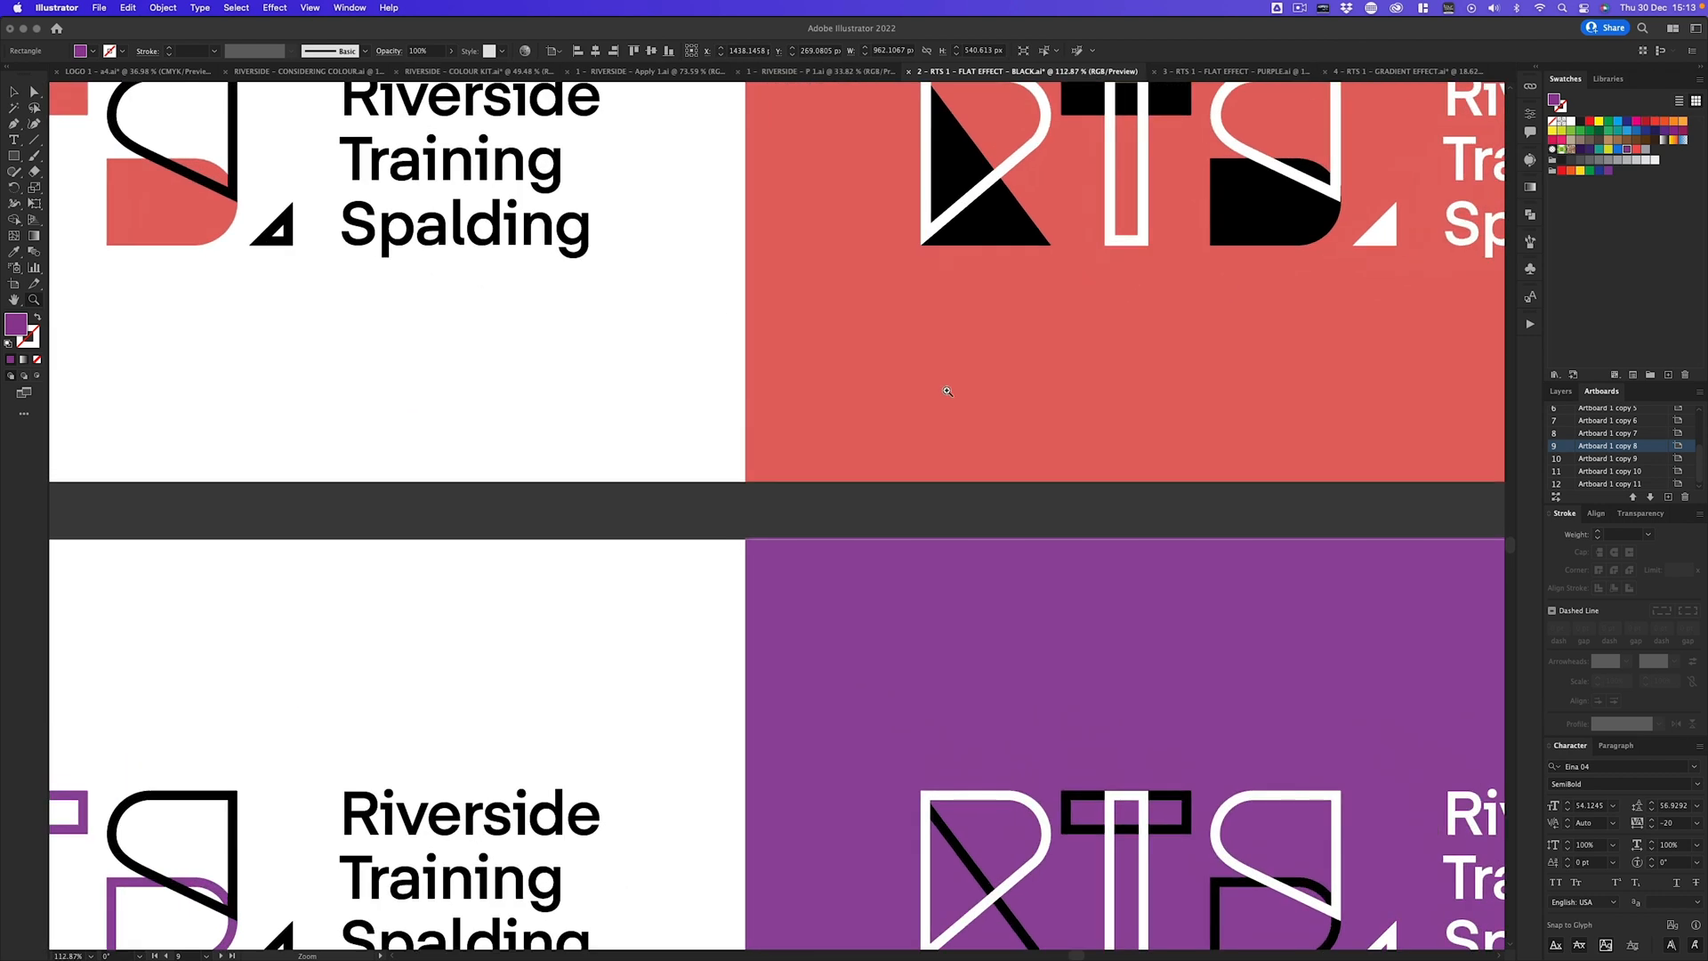
{"action": "scroll", "coordinate": [687, 542], "scroll_direction": "up", "scroll_amount": 2}
{"action": "left_click_drag", "start_coordinate": [871, 414], "coordinate": [878, 421]}
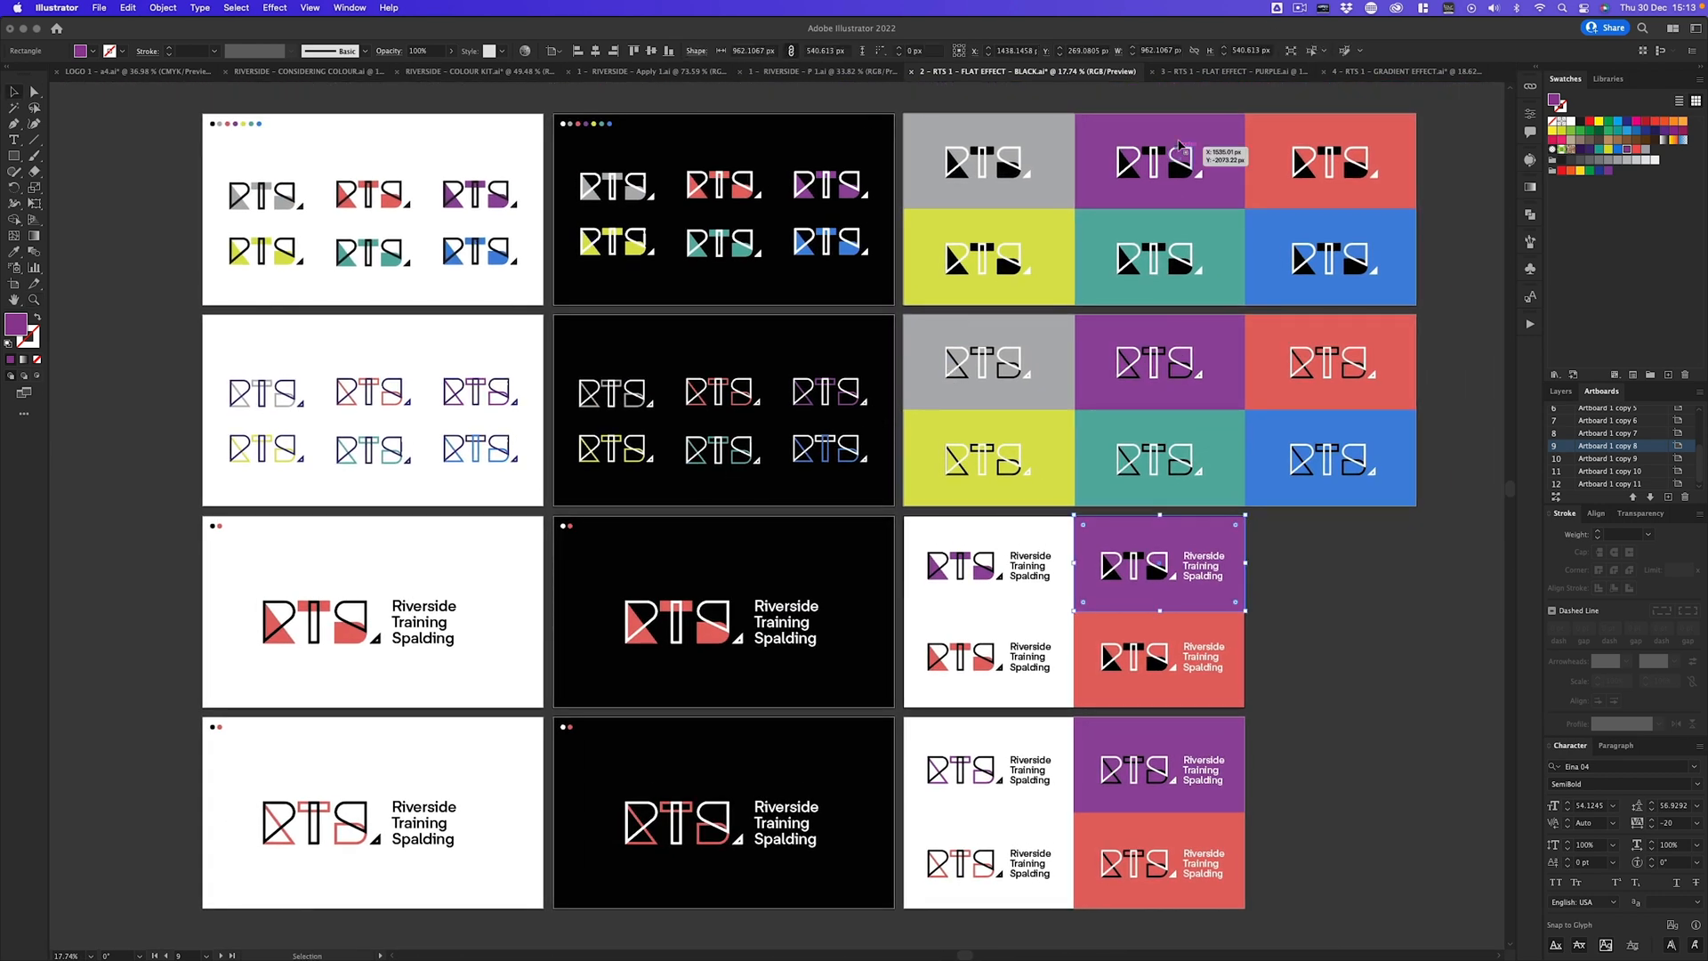
Switch to the RTS 1 – FLAT EFFECT – PURPLE document and examine the white-outlined logos on the dark purple artboard
{"action": "left_click", "coordinate": [1234, 72]}
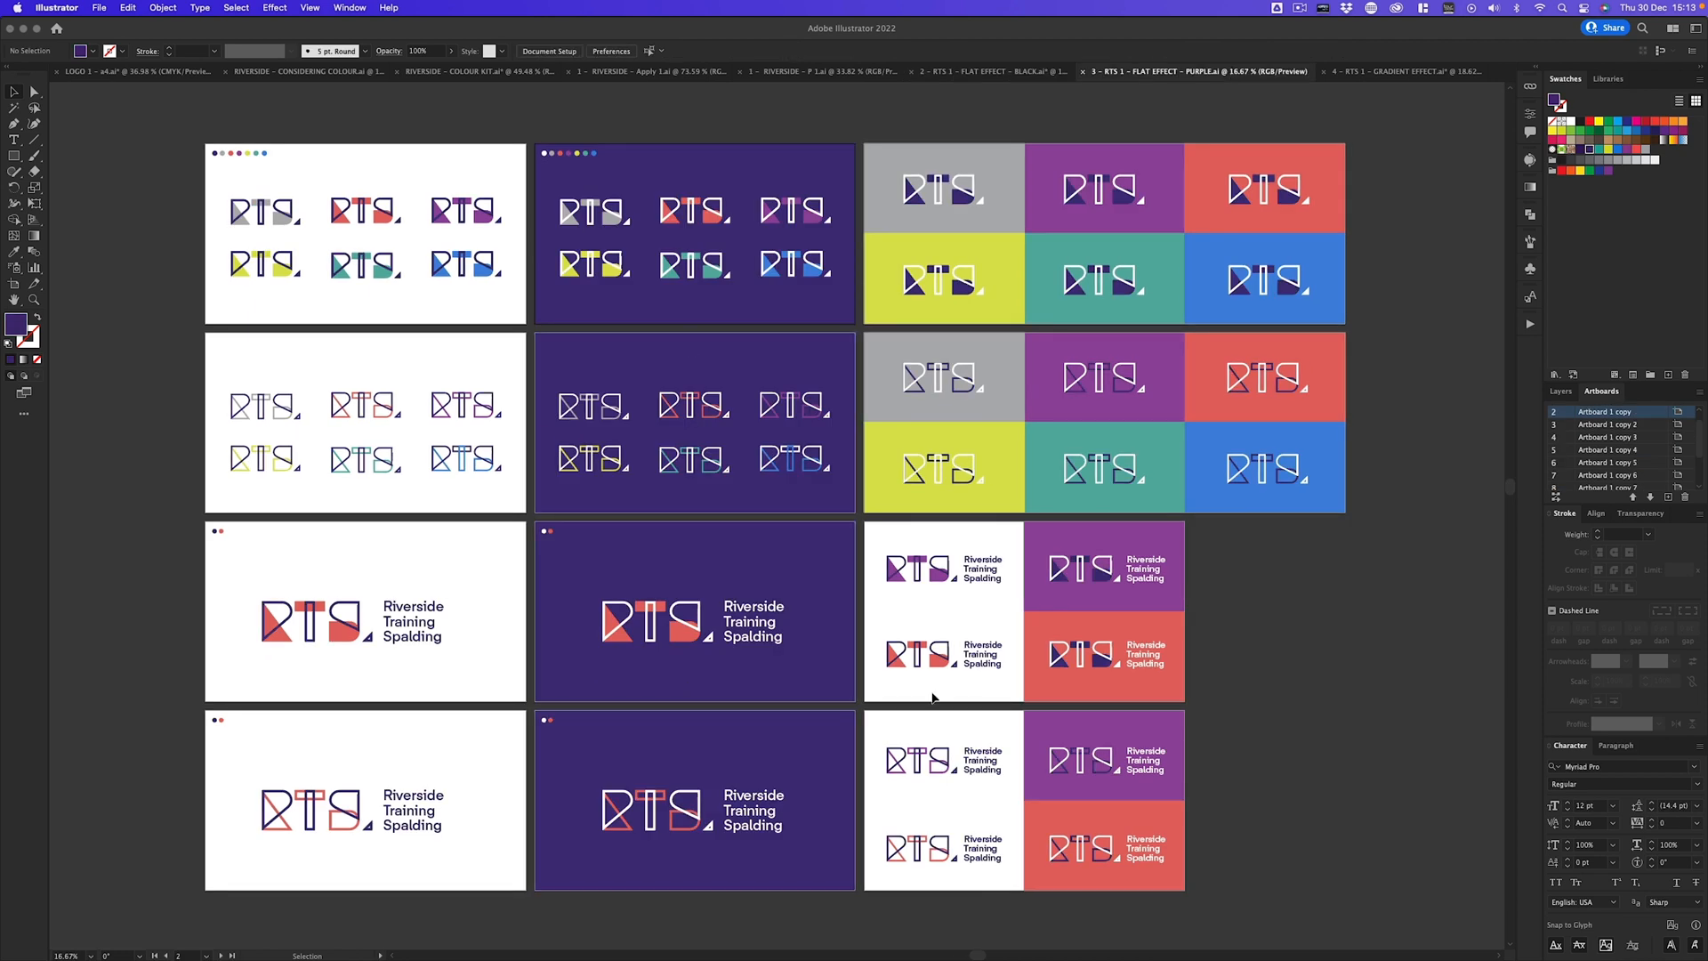
{"action": "key", "text": "z"}
{"action": "left_click_drag", "start_coordinate": [628, 278], "coordinate": [792, 601]}
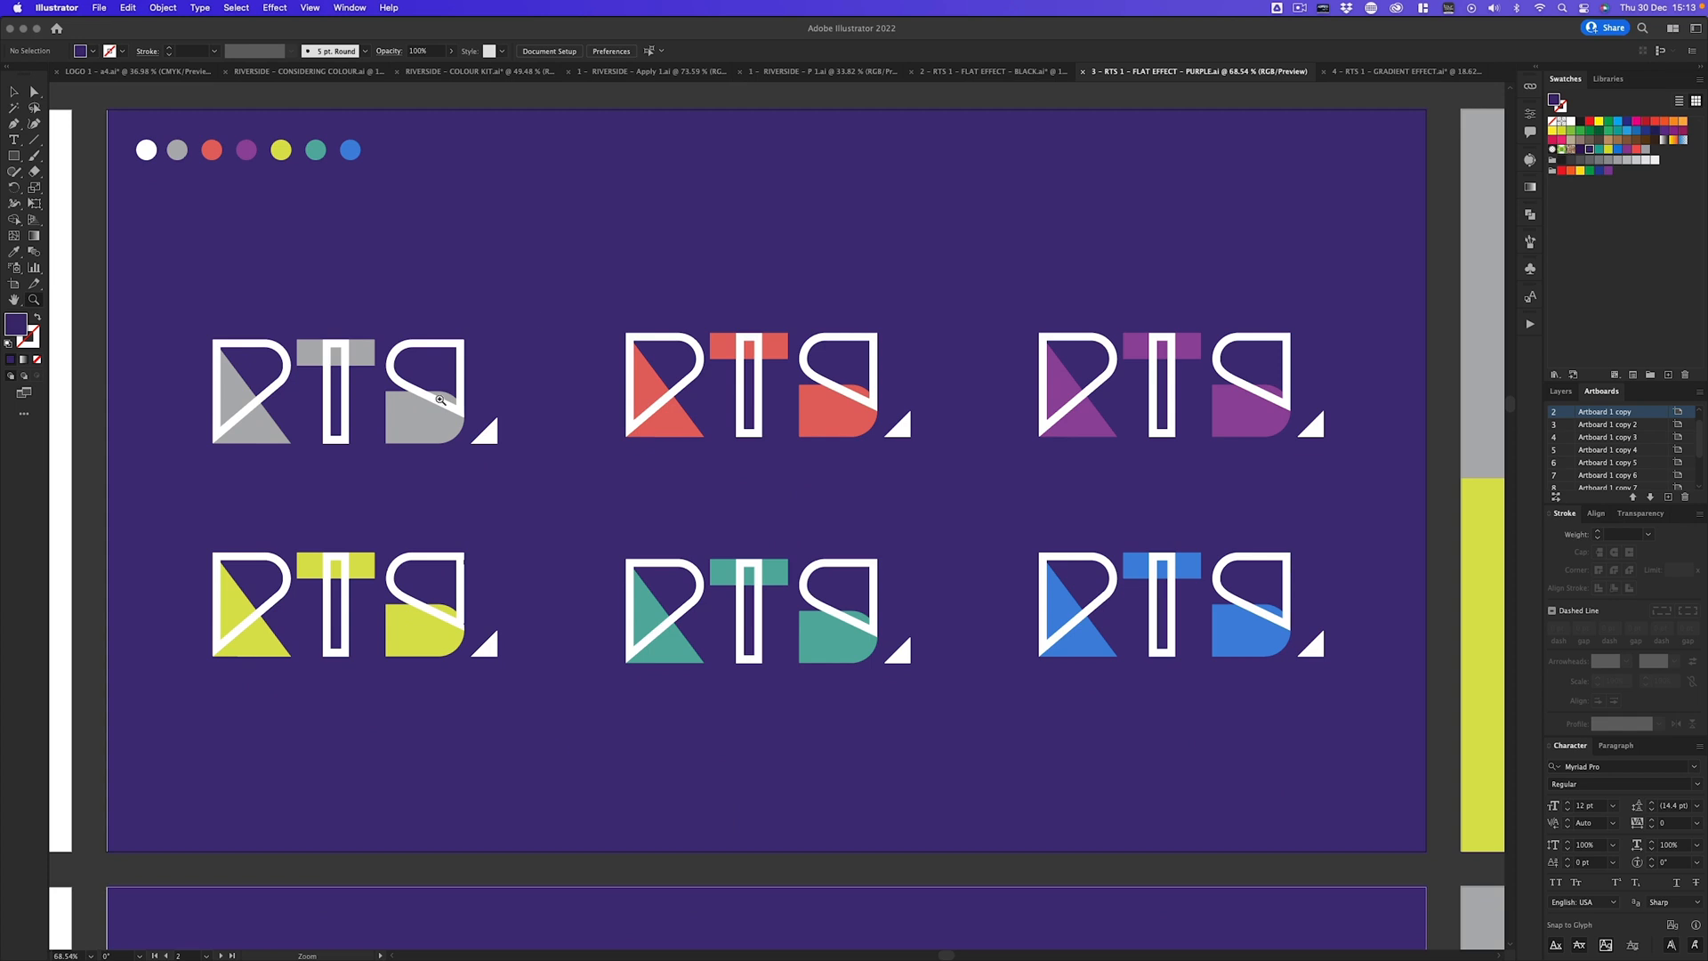
Examine the dark purple and white filled RTS logos on the coloured background panels
{"action": "left_click_drag", "start_coordinate": [1287, 389], "coordinate": [351, 394]}
{"action": "left_click_drag", "start_coordinate": [860, 393], "coordinate": [505, 363]}
{"action": "left_click_drag", "start_coordinate": [909, 411], "coordinate": [743, 431]}
{"action": "left_click_drag", "start_coordinate": [985, 399], "coordinate": [925, 419]}
{"action": "left_click_drag", "start_coordinate": [997, 488], "coordinate": [952, 474]}
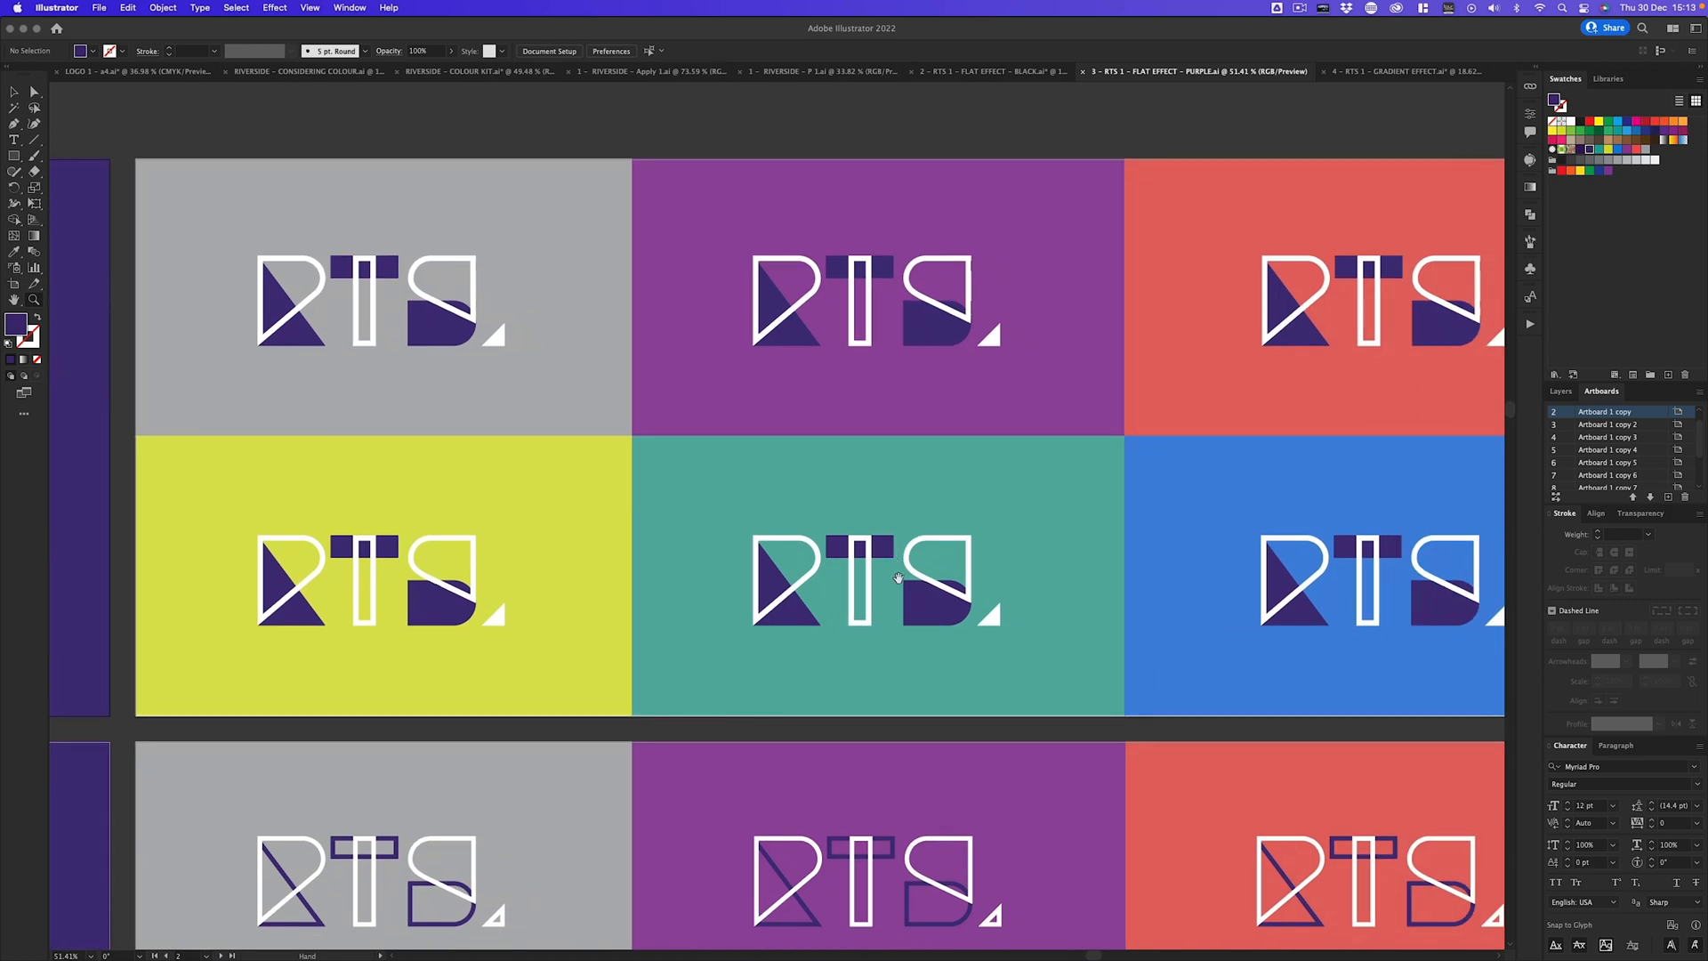
Inspect the outline-only dark purple and white RTS logos across the coloured background panels at close range
{"action": "left_click_drag", "start_coordinate": [564, 745], "coordinate": [672, 304]}
{"action": "left_click_drag", "start_coordinate": [450, 485], "coordinate": [700, 393]}
{"action": "left_click_drag", "start_coordinate": [700, 393], "coordinate": [879, 488]}
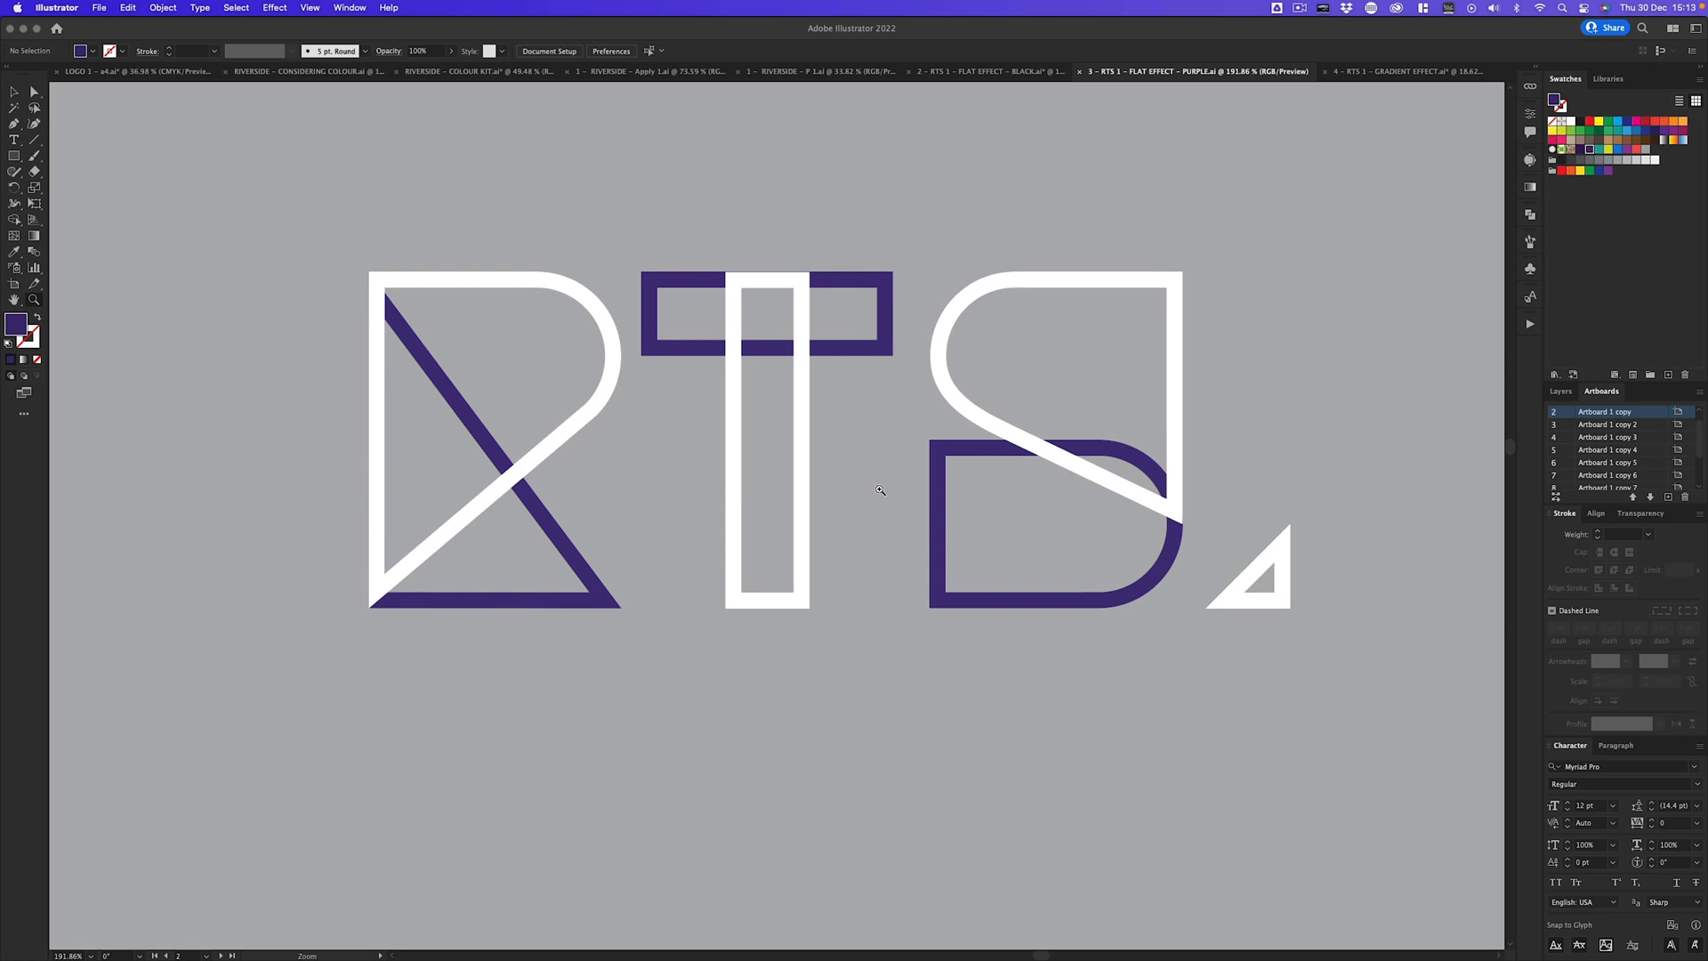
{"action": "left_click_drag", "start_coordinate": [1178, 425], "coordinate": [316, 448]}
{"action": "left_click_drag", "start_coordinate": [1007, 401], "coordinate": [209, 361]}
{"action": "left_click_drag", "start_coordinate": [957, 428], "coordinate": [798, 429]}
{"action": "left_click_drag", "start_coordinate": [1138, 437], "coordinate": [169, 487]}
{"action": "left_click_drag", "start_coordinate": [979, 448], "coordinate": [237, 433]}
{"action": "left_click_drag", "start_coordinate": [876, 454], "coordinate": [763, 455]}
Compare the outlined RTS logos and wordmark versions on the white artboards with those on the dark purple artboards
{"action": "left_click_drag", "start_coordinate": [923, 375], "coordinate": [1449, 410]}
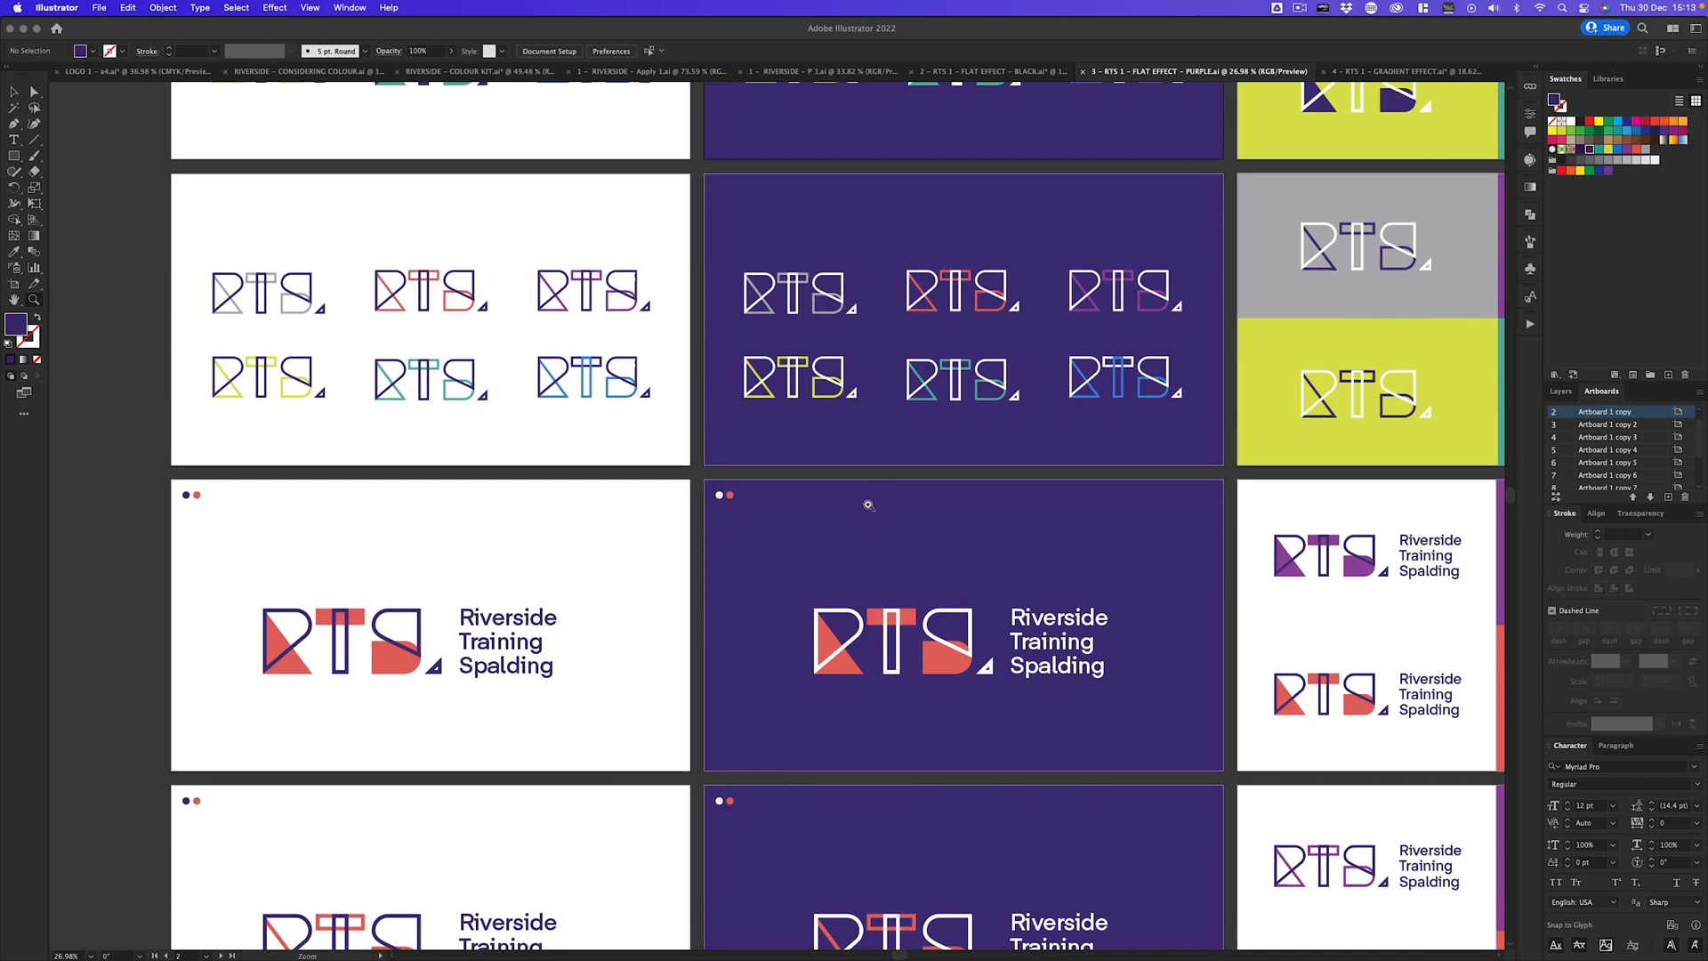
{"action": "left_click_drag", "start_coordinate": [932, 308], "coordinate": [1206, 219]}
{"action": "left_click_drag", "start_coordinate": [1199, 229], "coordinate": [945, 300]}
{"action": "left_click_drag", "start_coordinate": [1079, 415], "coordinate": [923, 367]}
{"action": "left_click_drag", "start_coordinate": [782, 387], "coordinate": [500, 609]}
{"action": "left_click_drag", "start_coordinate": [532, 674], "coordinate": [638, 533]}
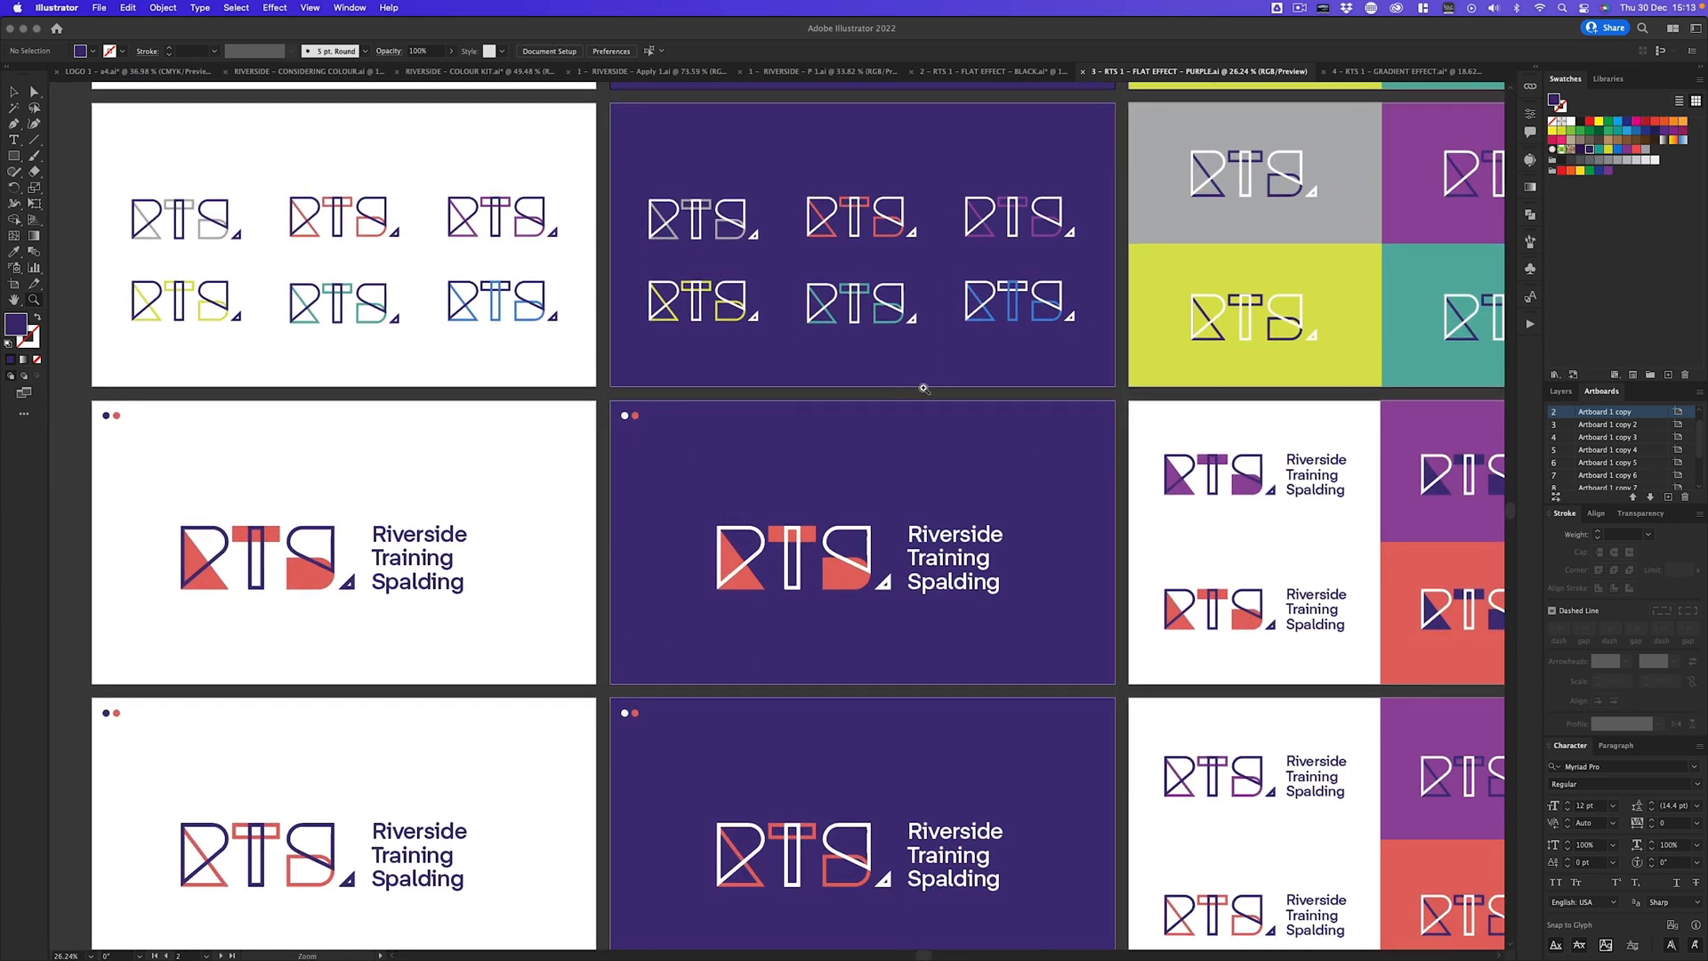
Examine the filled RTS logos with the Riverside Training Spalding wordmark on the white, dark purple, purple and coral backgrounds
{"action": "left_click_drag", "start_coordinate": [242, 566], "coordinate": [495, 453]}
{"action": "left_click_drag", "start_coordinate": [489, 531], "coordinate": [706, 452]}
{"action": "left_click_drag", "start_coordinate": [963, 371], "coordinate": [940, 345]}
{"action": "left_click_drag", "start_coordinate": [965, 325], "coordinate": [943, 356]}
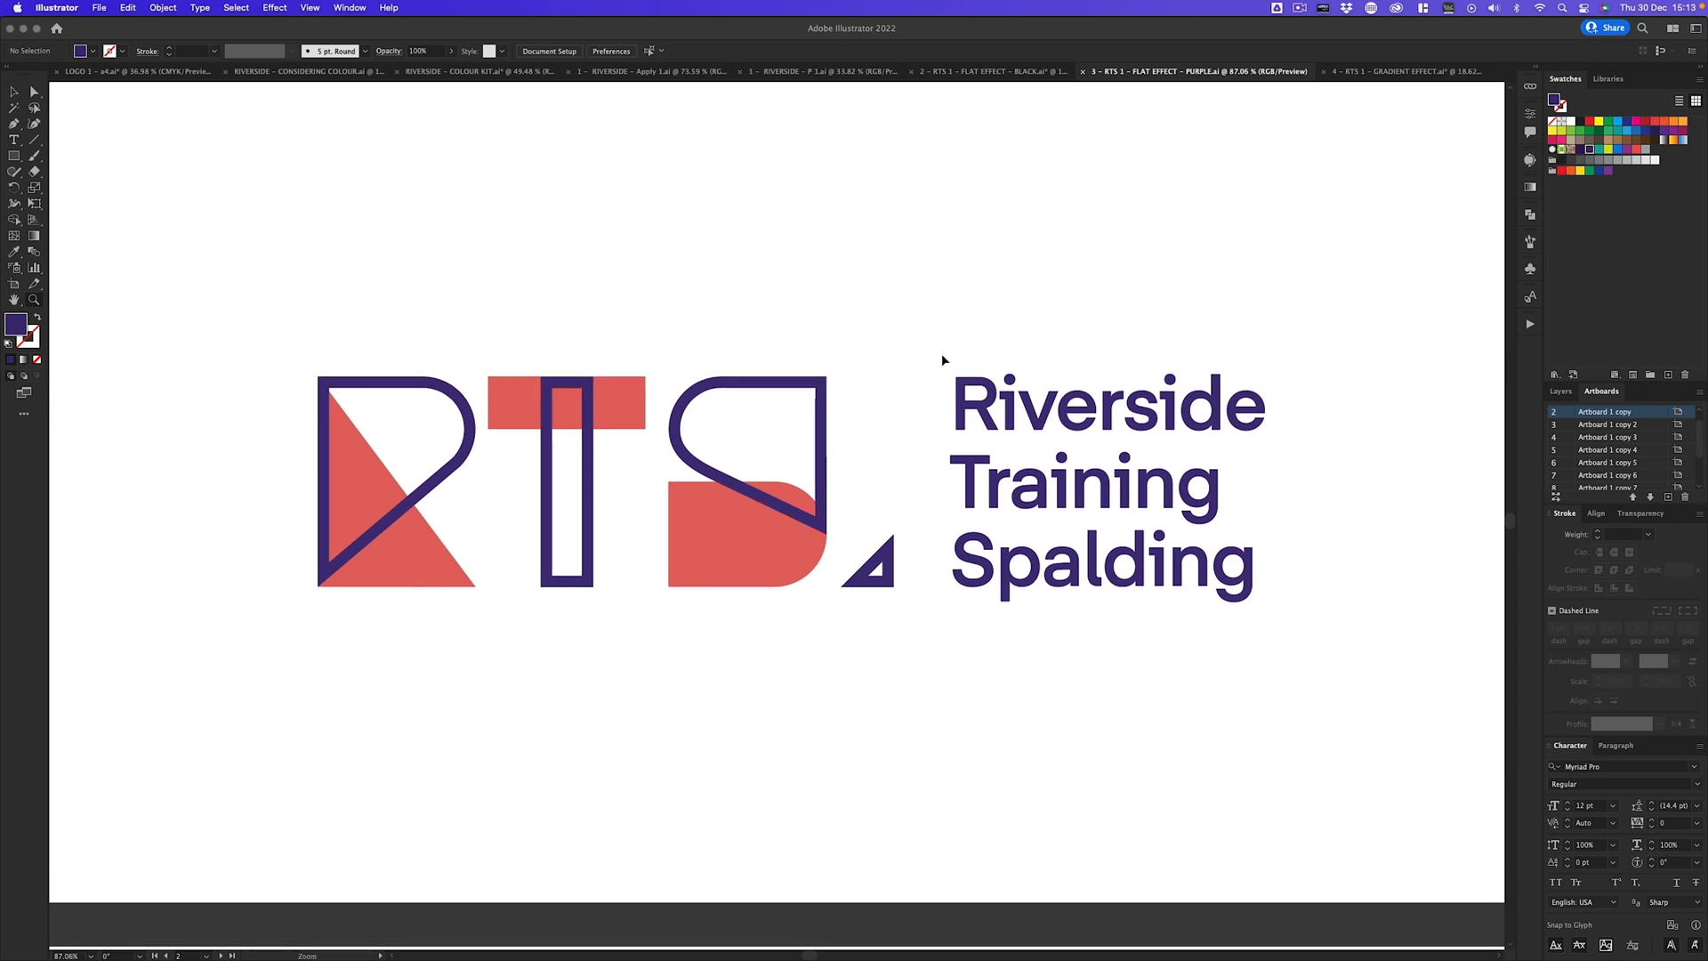
{"action": "left_click_drag", "start_coordinate": [1379, 320], "coordinate": [362, 351]}
{"action": "left_click_drag", "start_coordinate": [1357, 373], "coordinate": [125, 319]}
{"action": "left_click_drag", "start_coordinate": [1475, 343], "coordinate": [560, 440]}
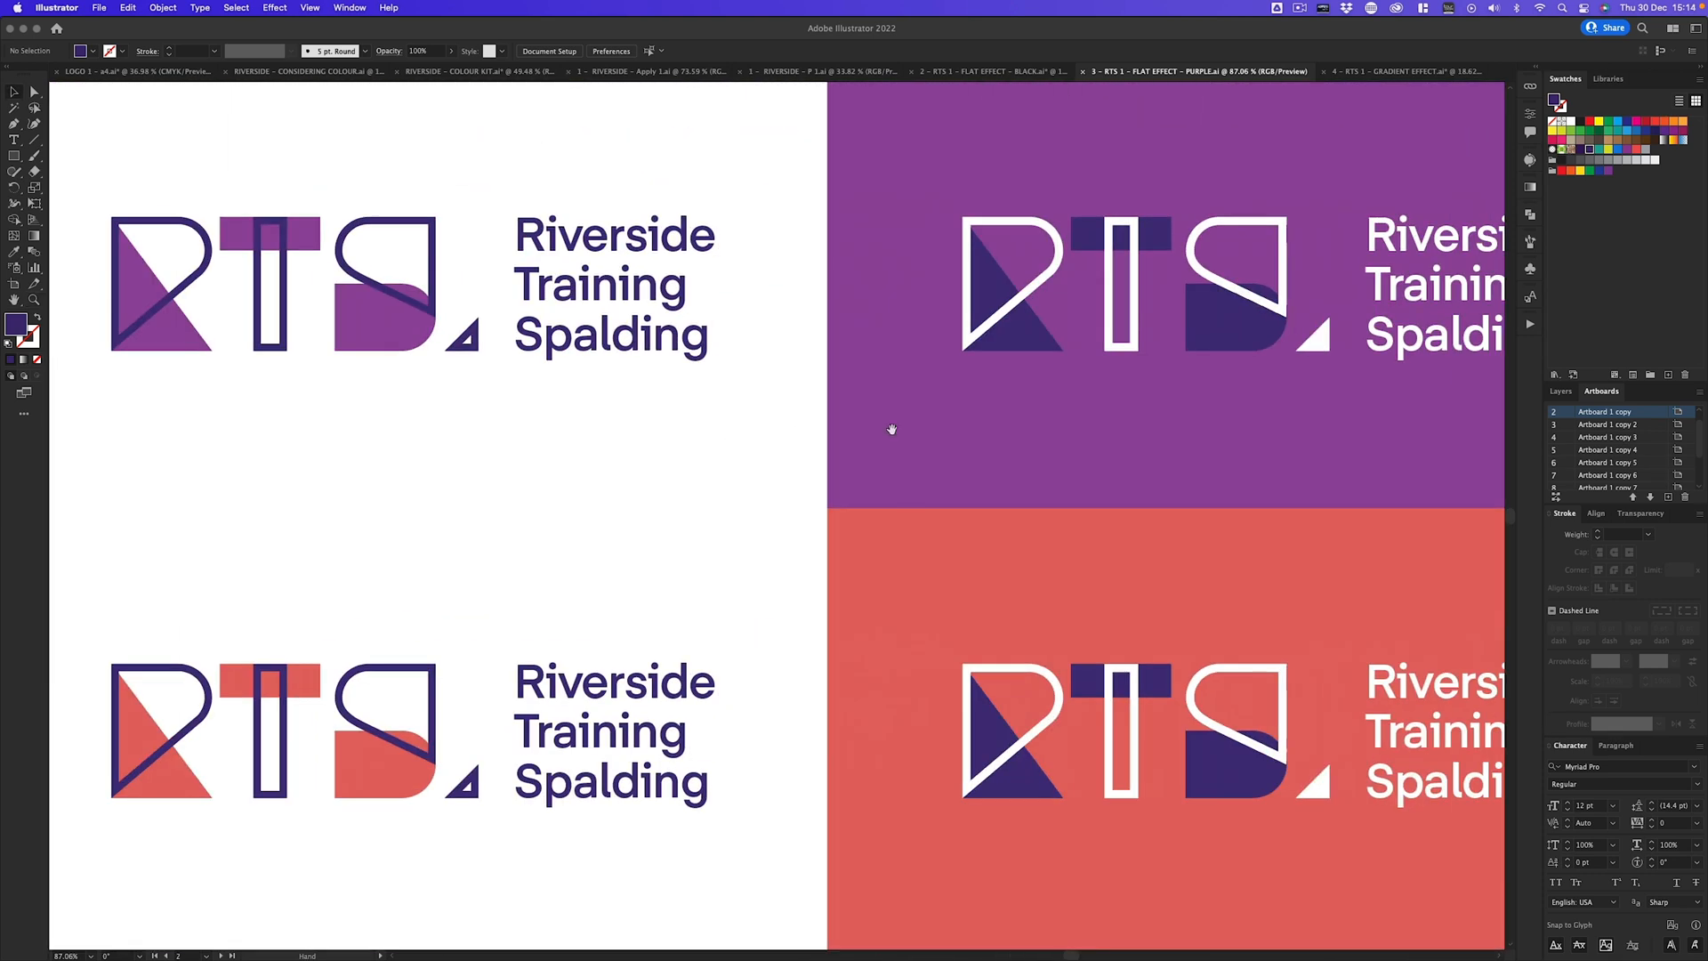
Compare the Riverside Training Spalding logos on the white, purple and coral panels with the full set of flat purple artboards
{"action": "left_click_drag", "start_coordinate": [892, 430], "coordinate": [744, 469]}
{"action": "left_click_drag", "start_coordinate": [909, 398], "coordinate": [846, 457]}
{"action": "left_click_drag", "start_coordinate": [890, 569], "coordinate": [898, 524]}
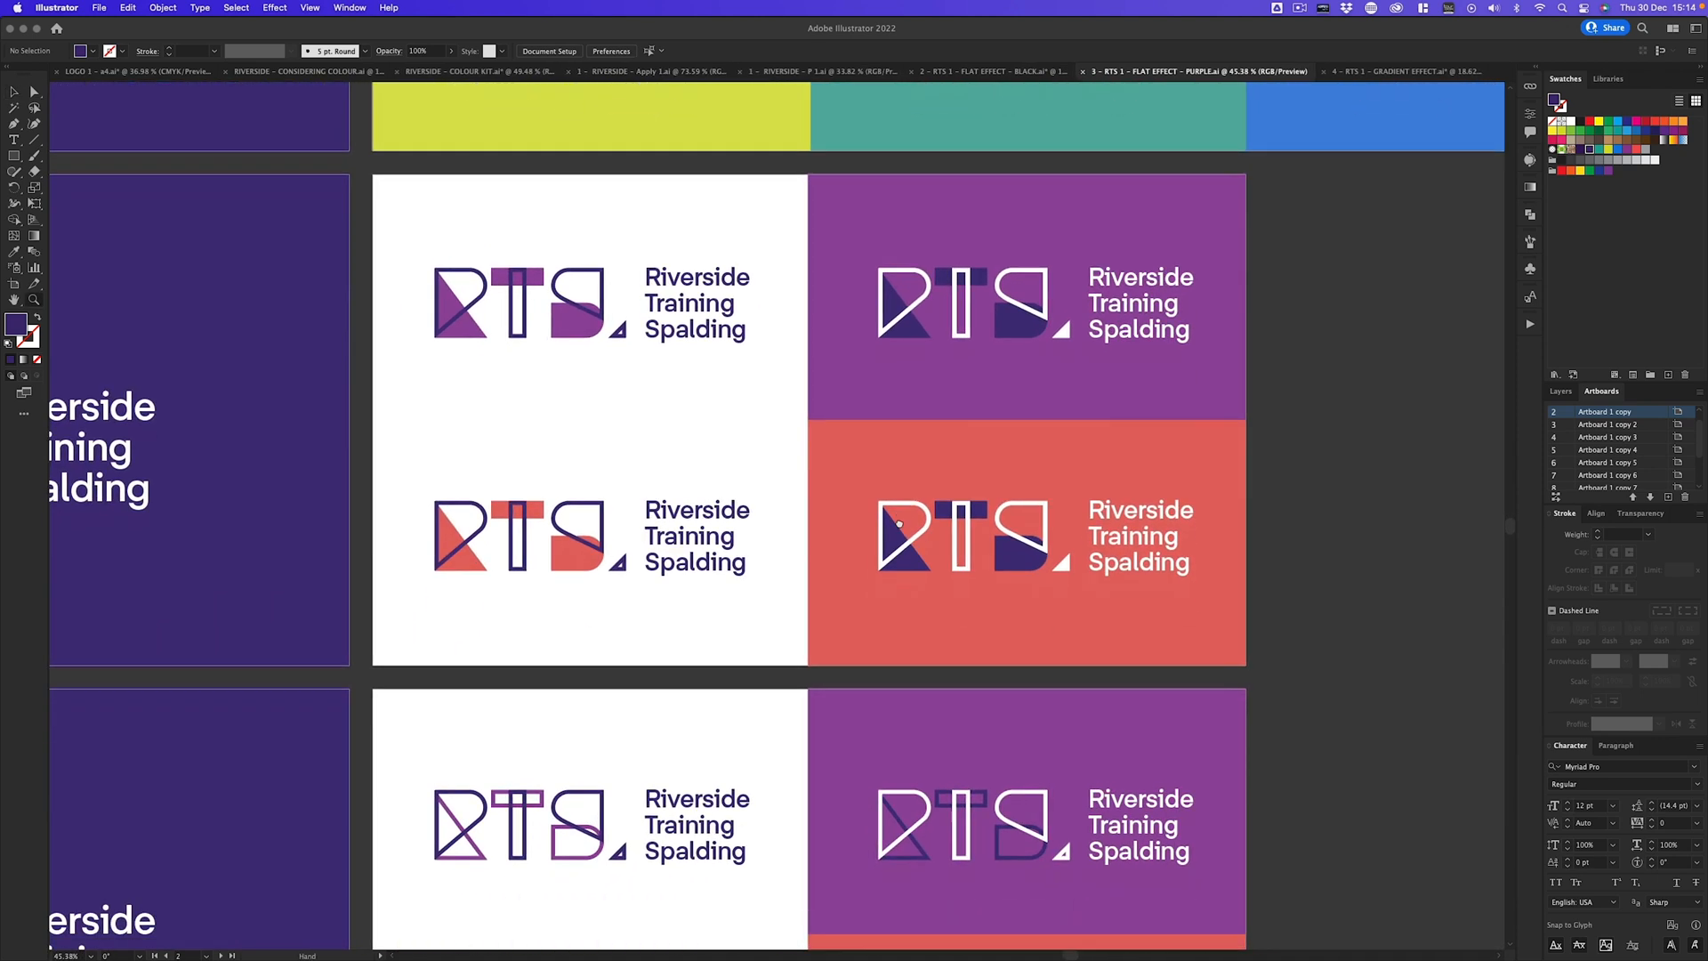
{"action": "left_click_drag", "start_coordinate": [752, 412], "coordinate": [817, 370]}
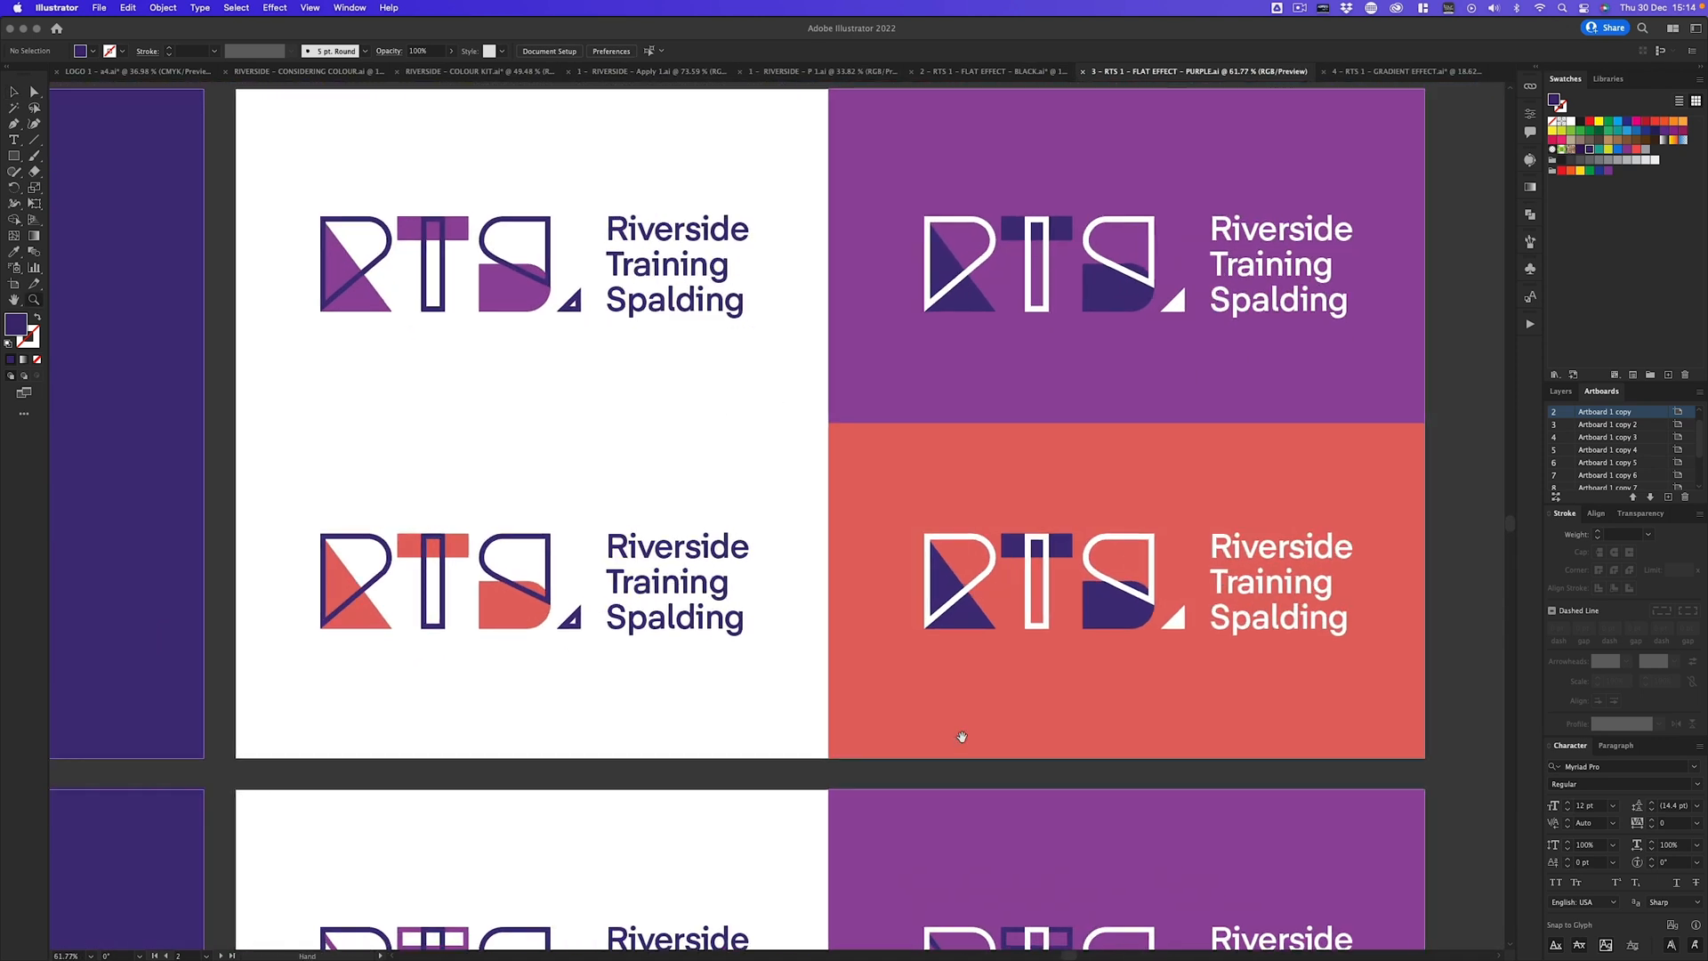
{"action": "left_click_drag", "start_coordinate": [961, 740], "coordinate": [945, 337]}
{"action": "left_click_drag", "start_coordinate": [907, 650], "coordinate": [749, 604]}
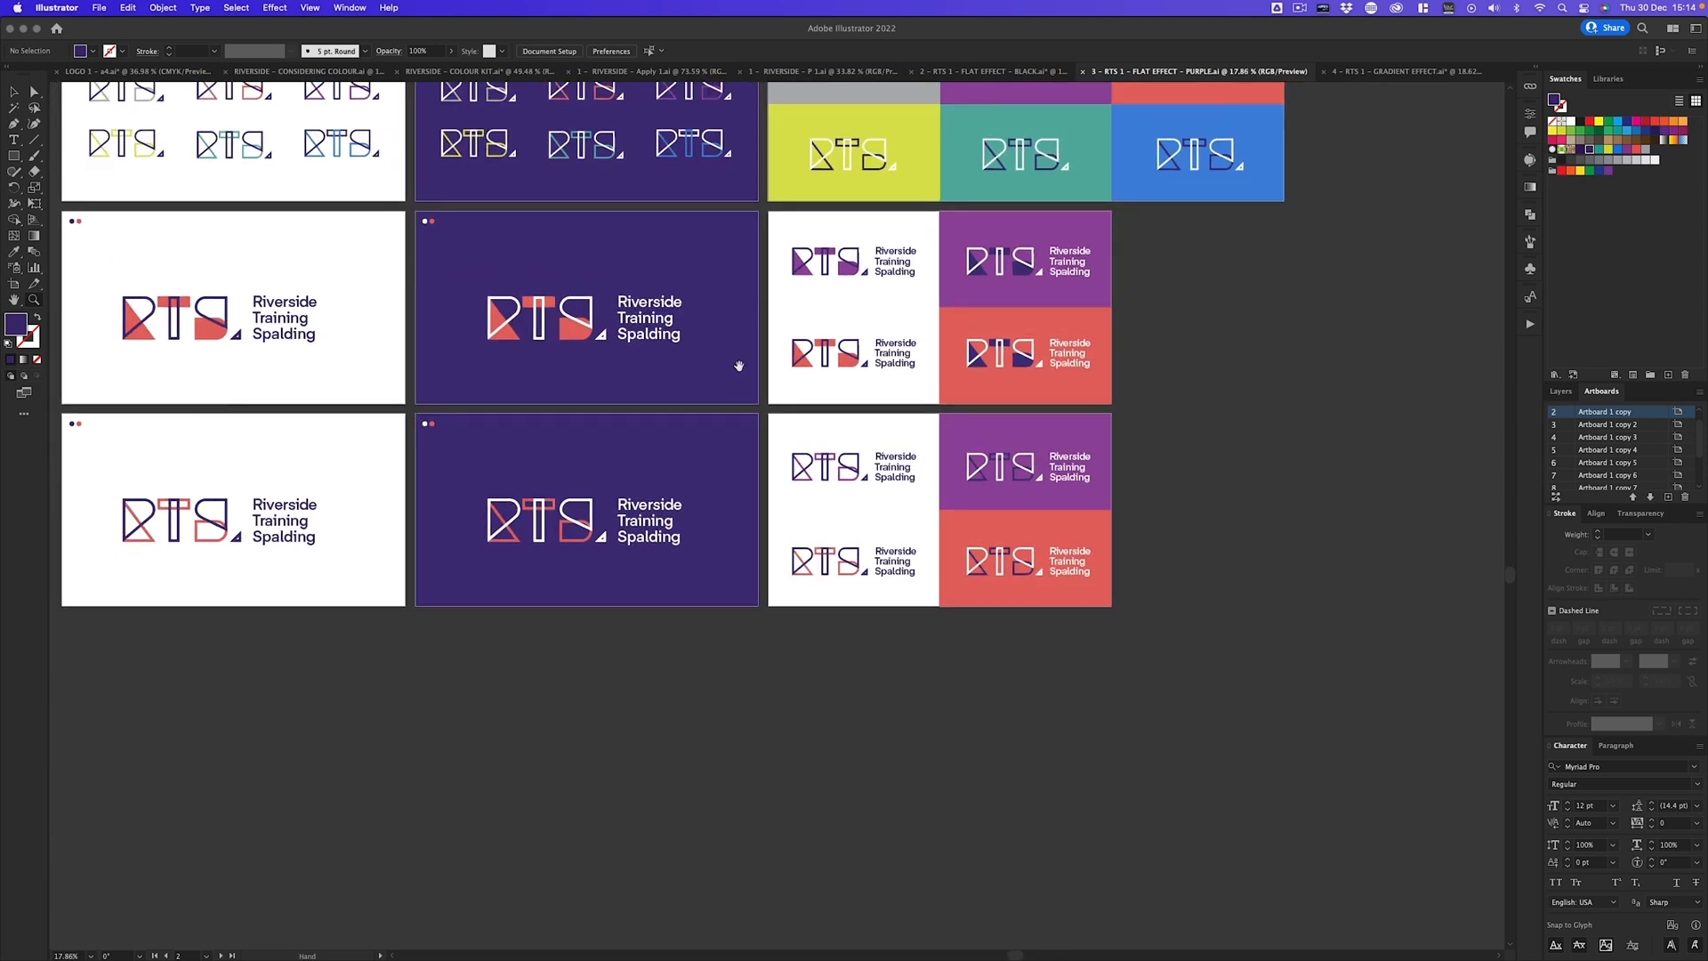
{"action": "left_click_drag", "start_coordinate": [737, 366], "coordinate": [917, 637]}
{"action": "left_click_drag", "start_coordinate": [888, 413], "coordinate": [895, 453]}
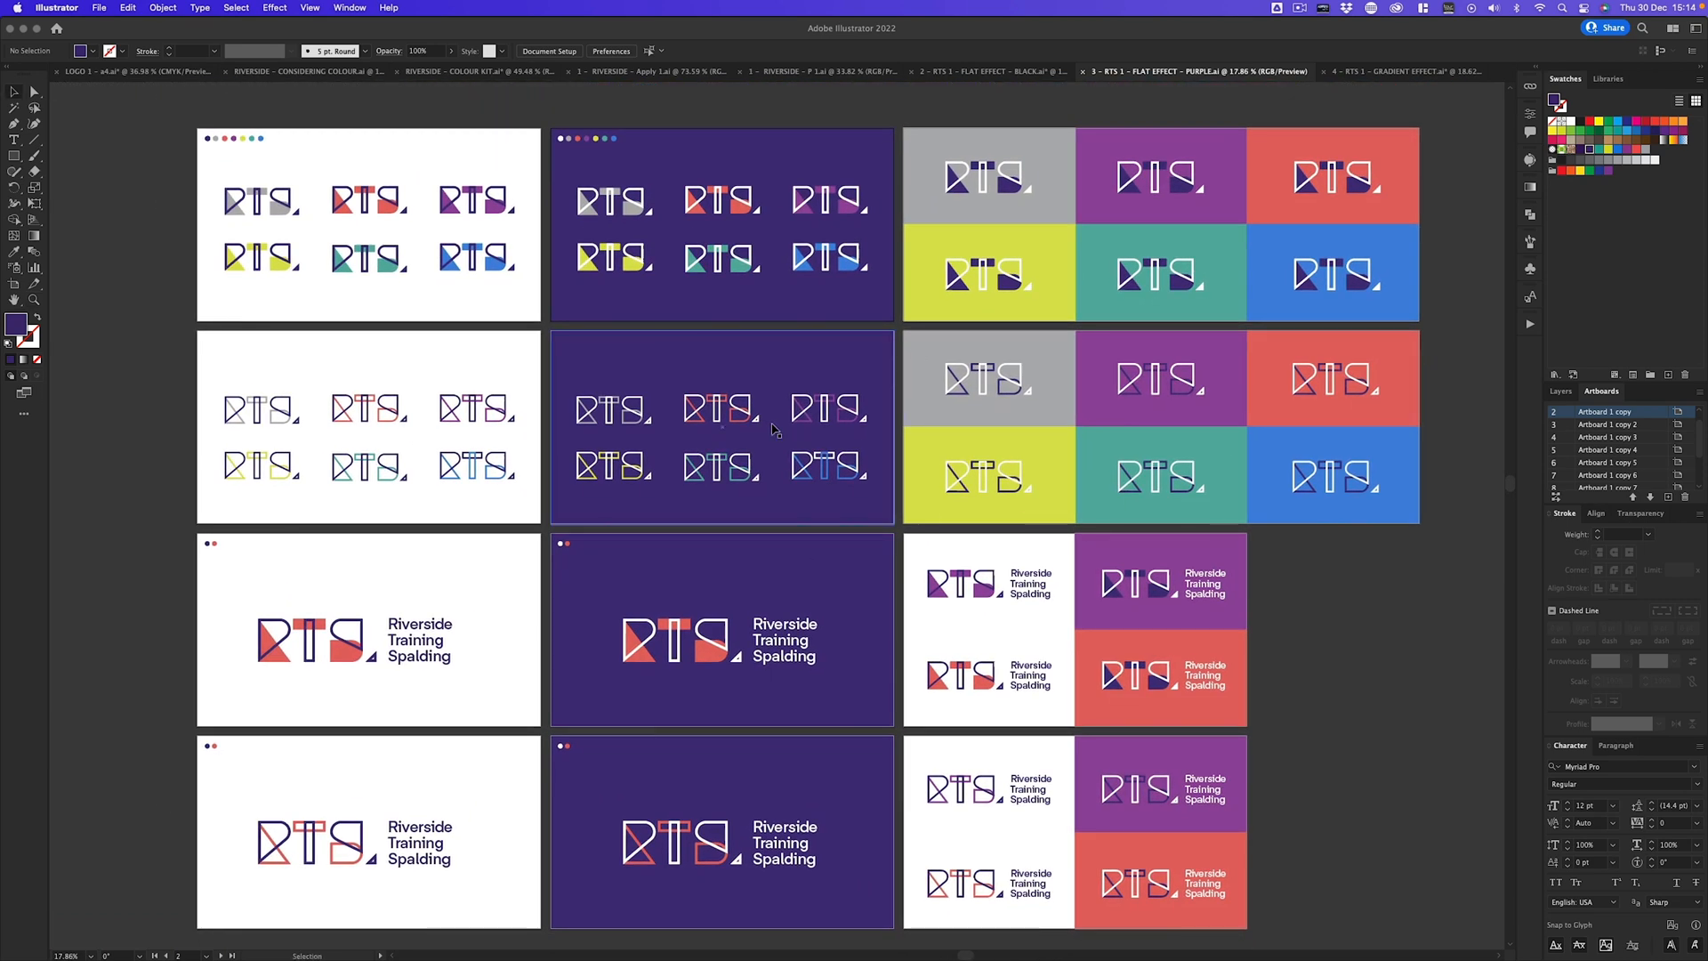
Open the RTS 1 – GRADIENT EFFECT document and examine the grey gradient RTS logo and its gradient bar up close
{"action": "left_click", "coordinate": [1399, 71]}
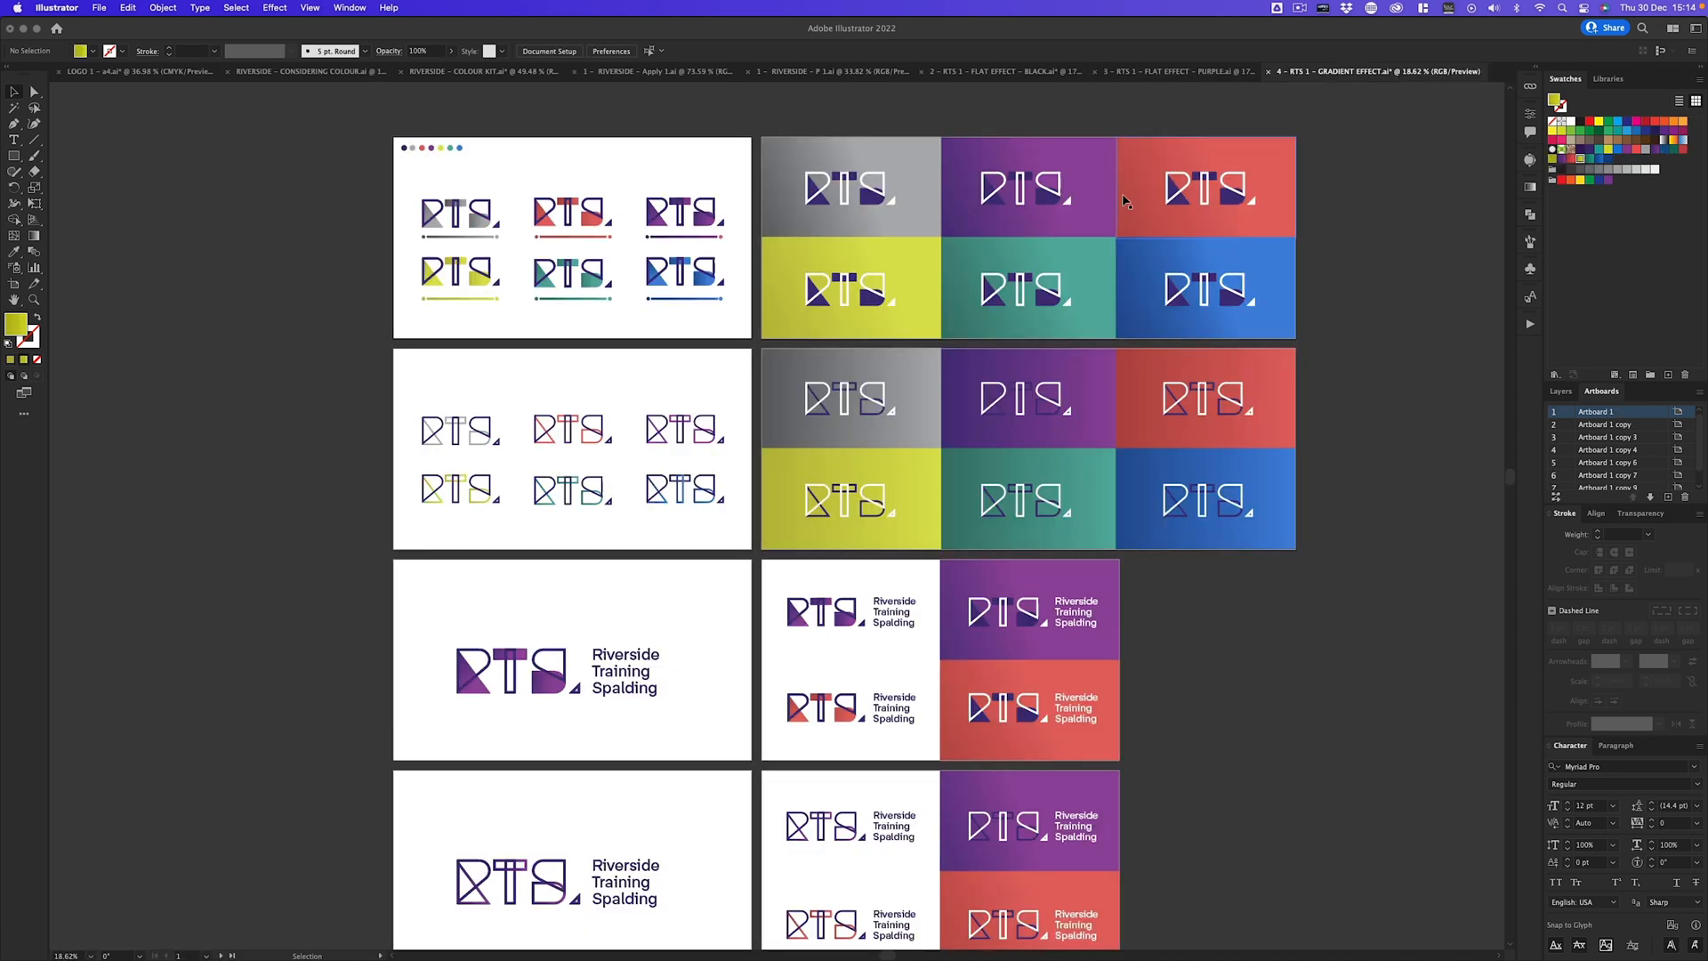
{"action": "left_click_drag", "start_coordinate": [499, 212], "coordinate": [797, 191]}
{"action": "left_click_drag", "start_coordinate": [1043, 229], "coordinate": [884, 413]}
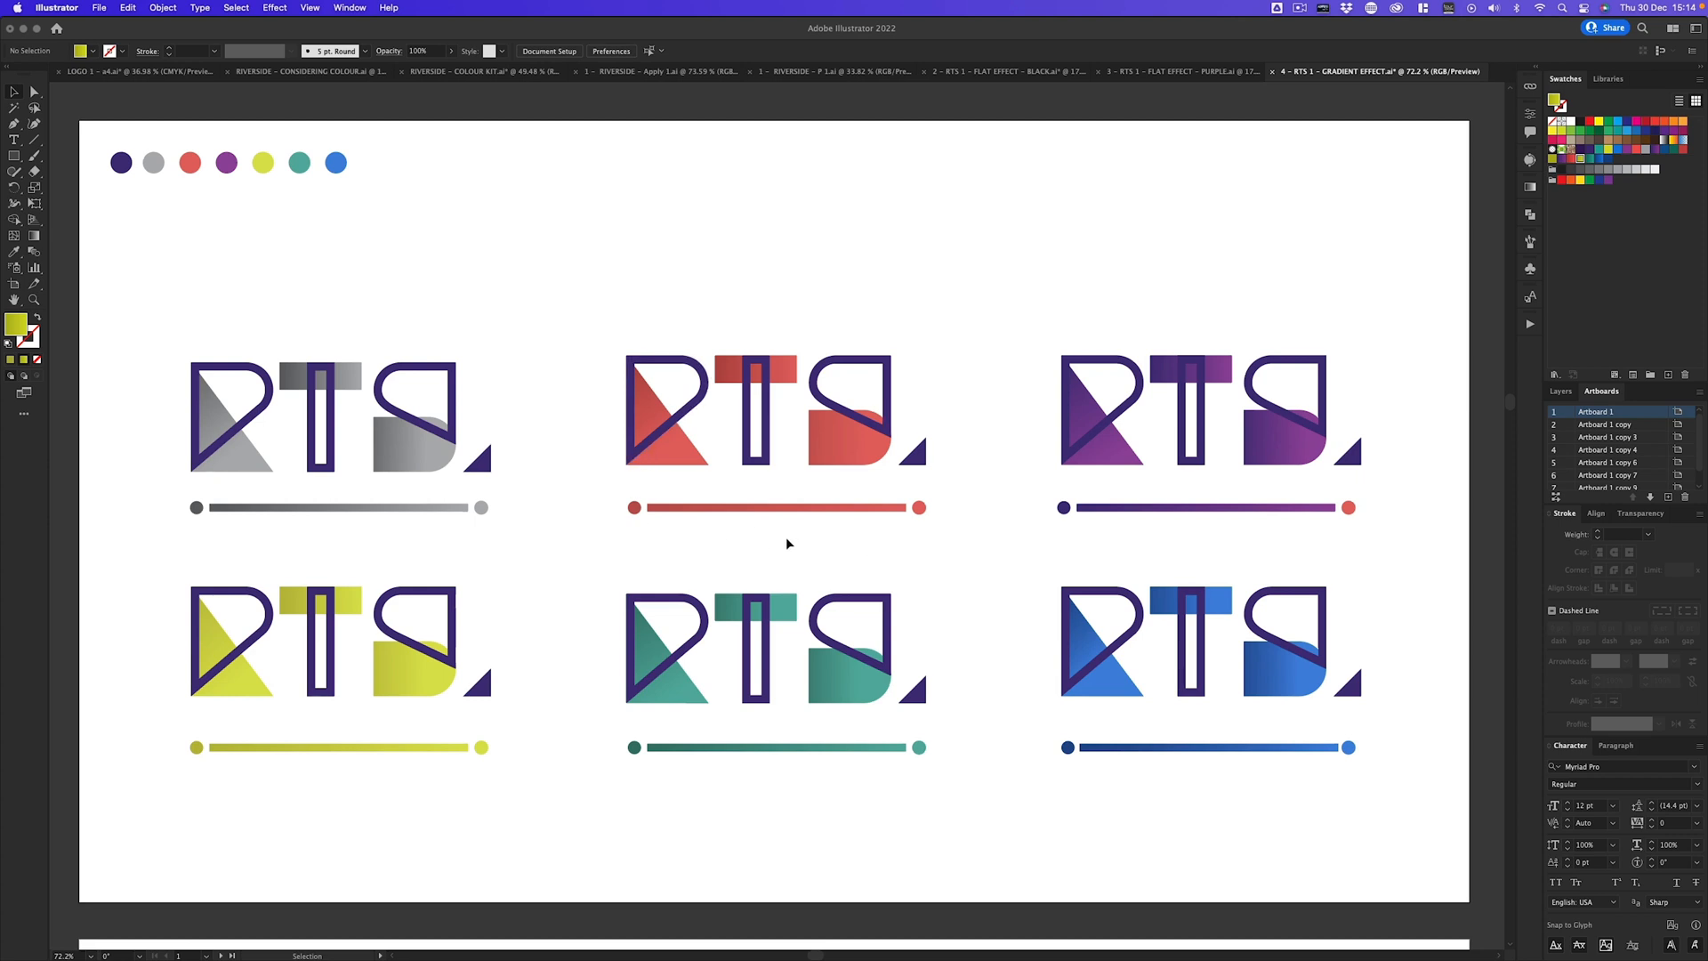
{"action": "left_click_drag", "start_coordinate": [309, 411], "coordinate": [445, 381]}
{"action": "left_click_drag", "start_coordinate": [315, 460], "coordinate": [703, 437]}
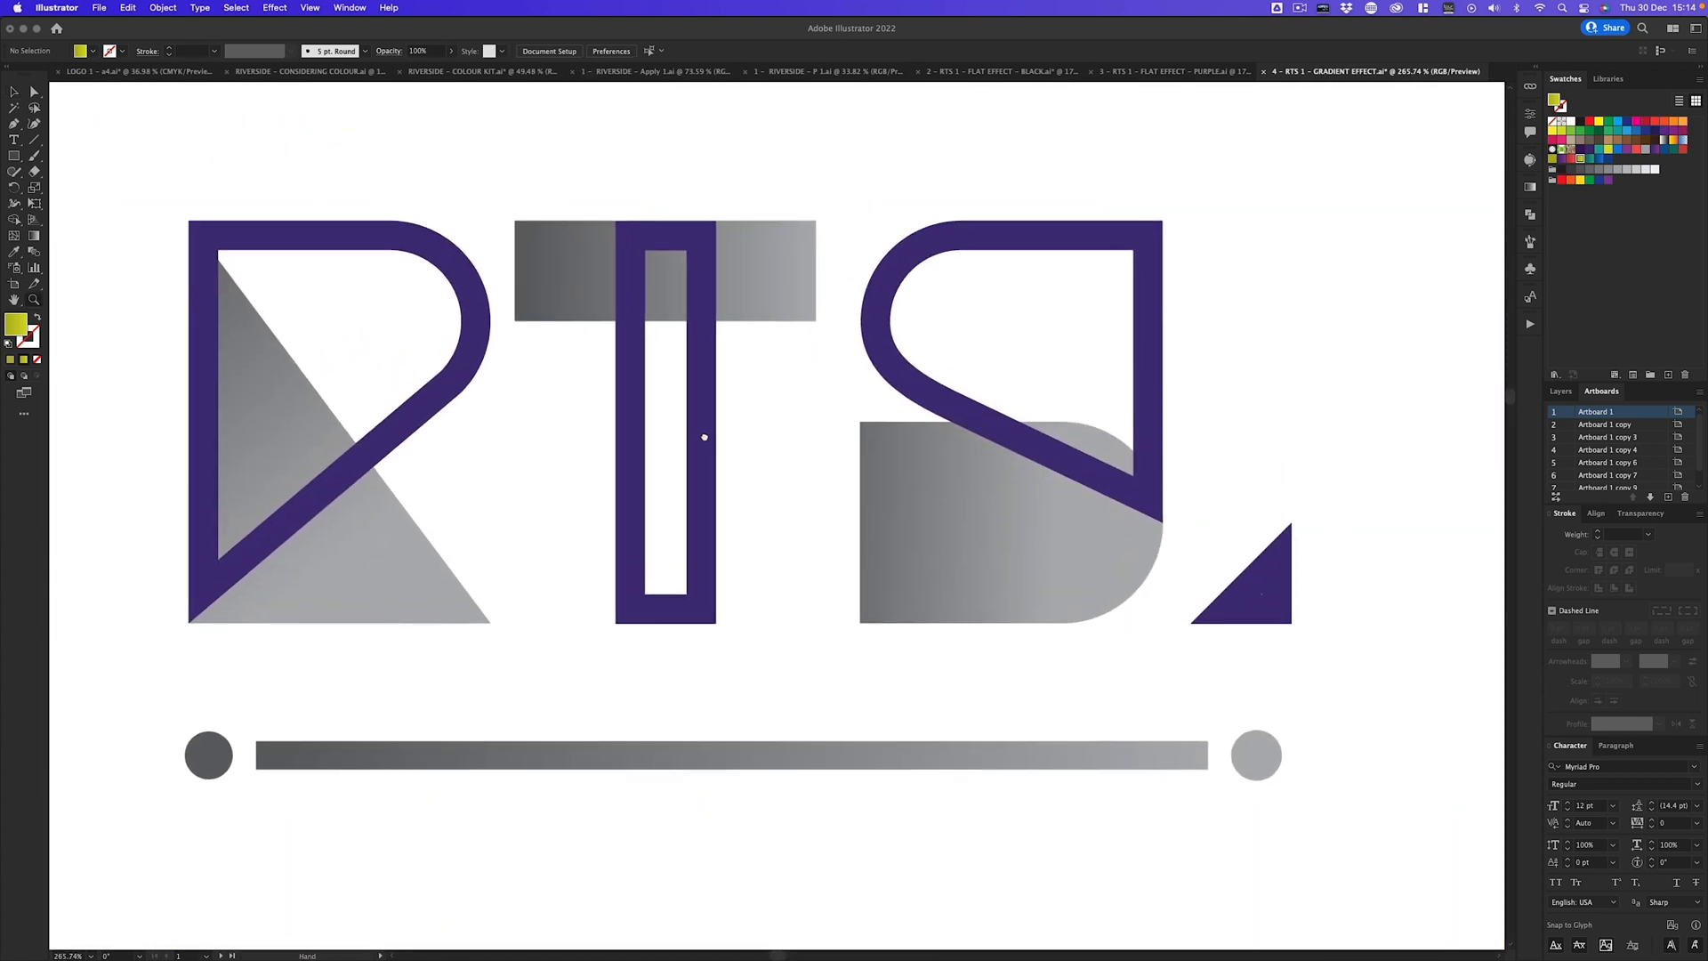
{"action": "left_click_drag", "start_coordinate": [862, 399], "coordinate": [847, 406]}
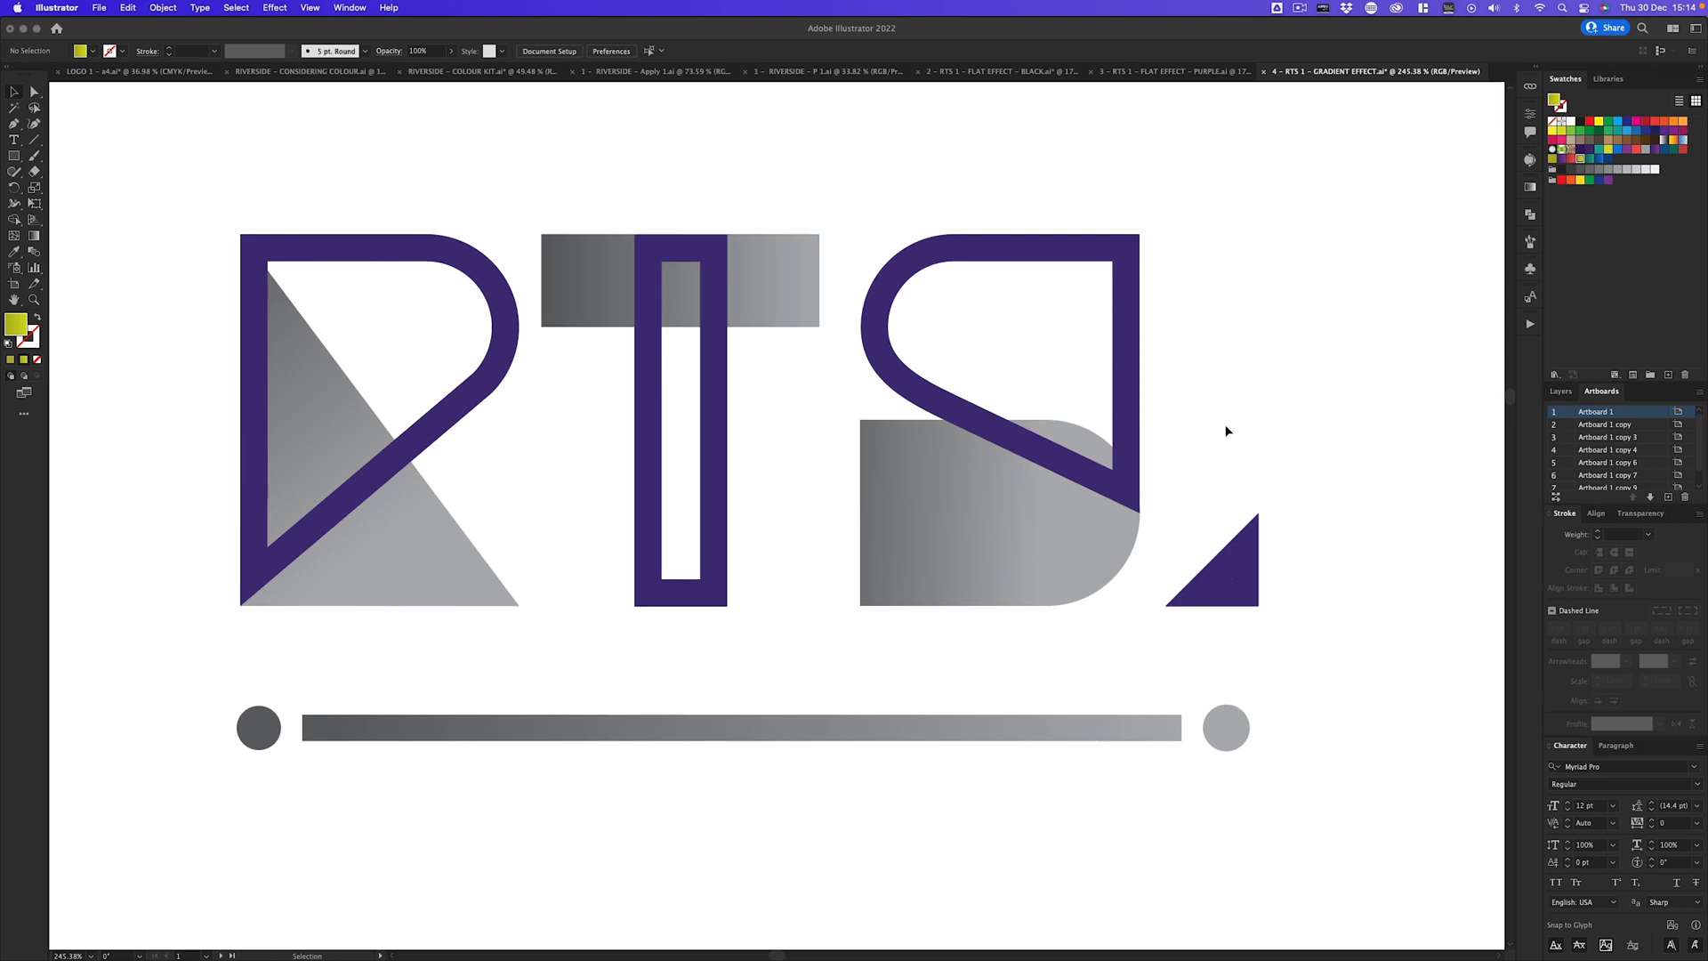
Examine the coral, purple and teal gradient RTS logos with their gradient bars on the white artboard
{"action": "scroll", "coordinate": [533, 392], "scroll_direction": "right", "scroll_amount": 20}
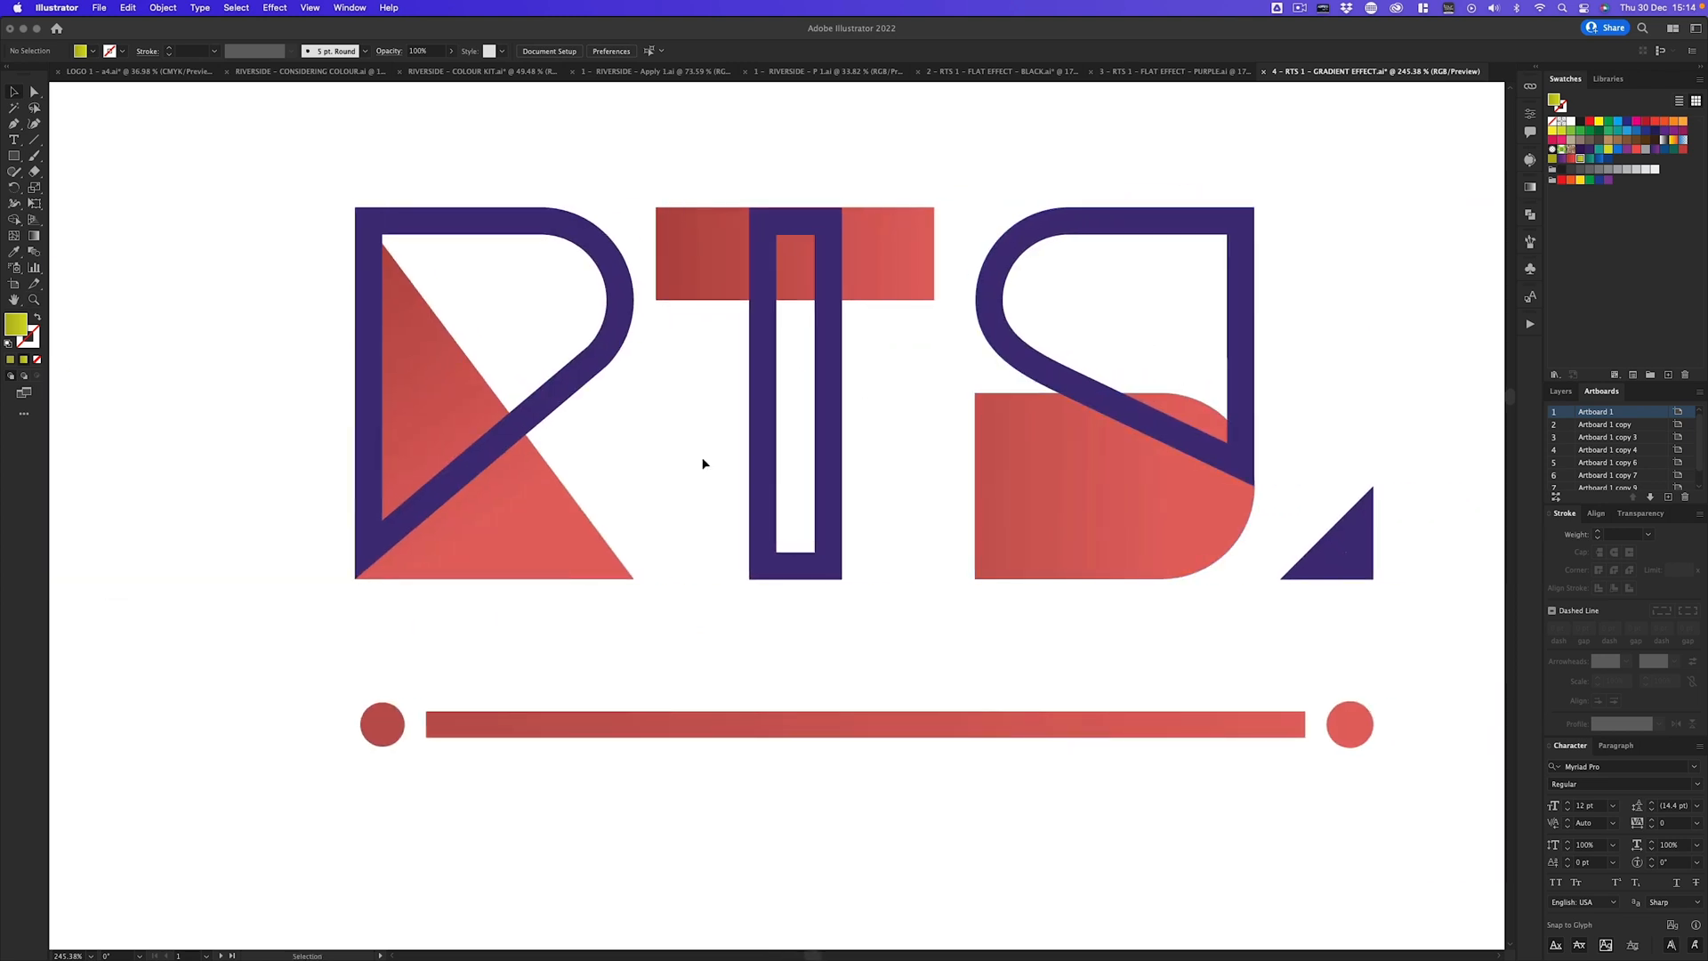
{"action": "left_click_drag", "start_coordinate": [1033, 395], "coordinate": [1007, 437]}
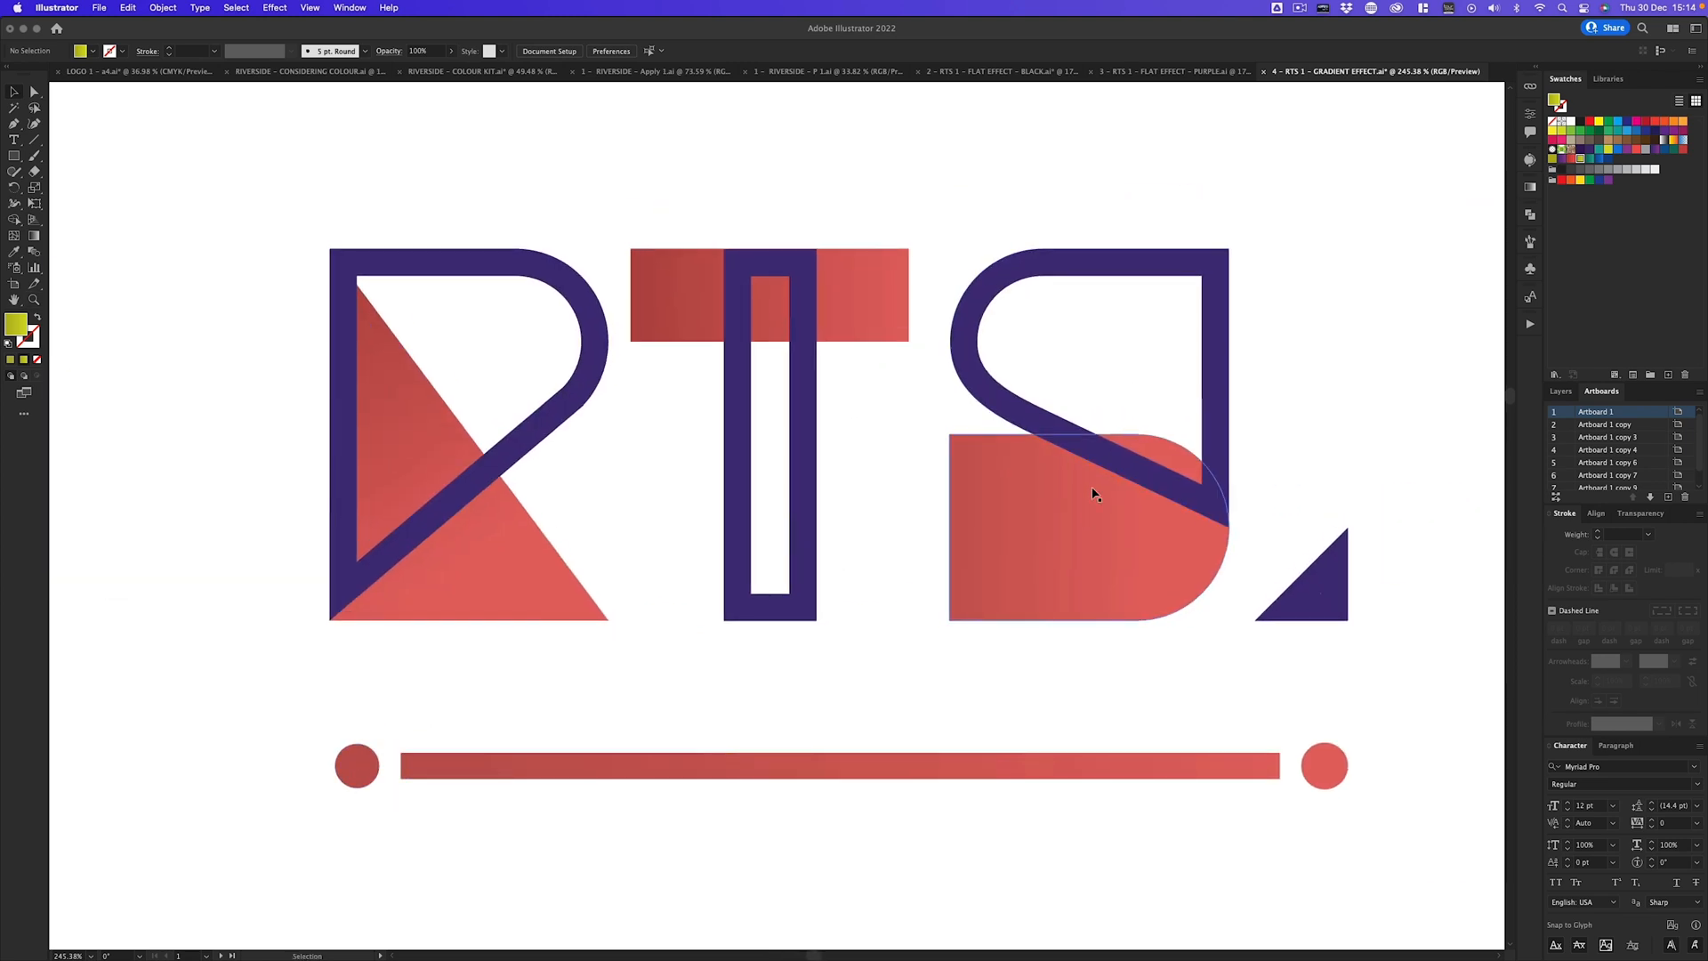
{"action": "scroll", "coordinate": [1094, 488], "scroll_direction": "right", "scroll_amount": 20}
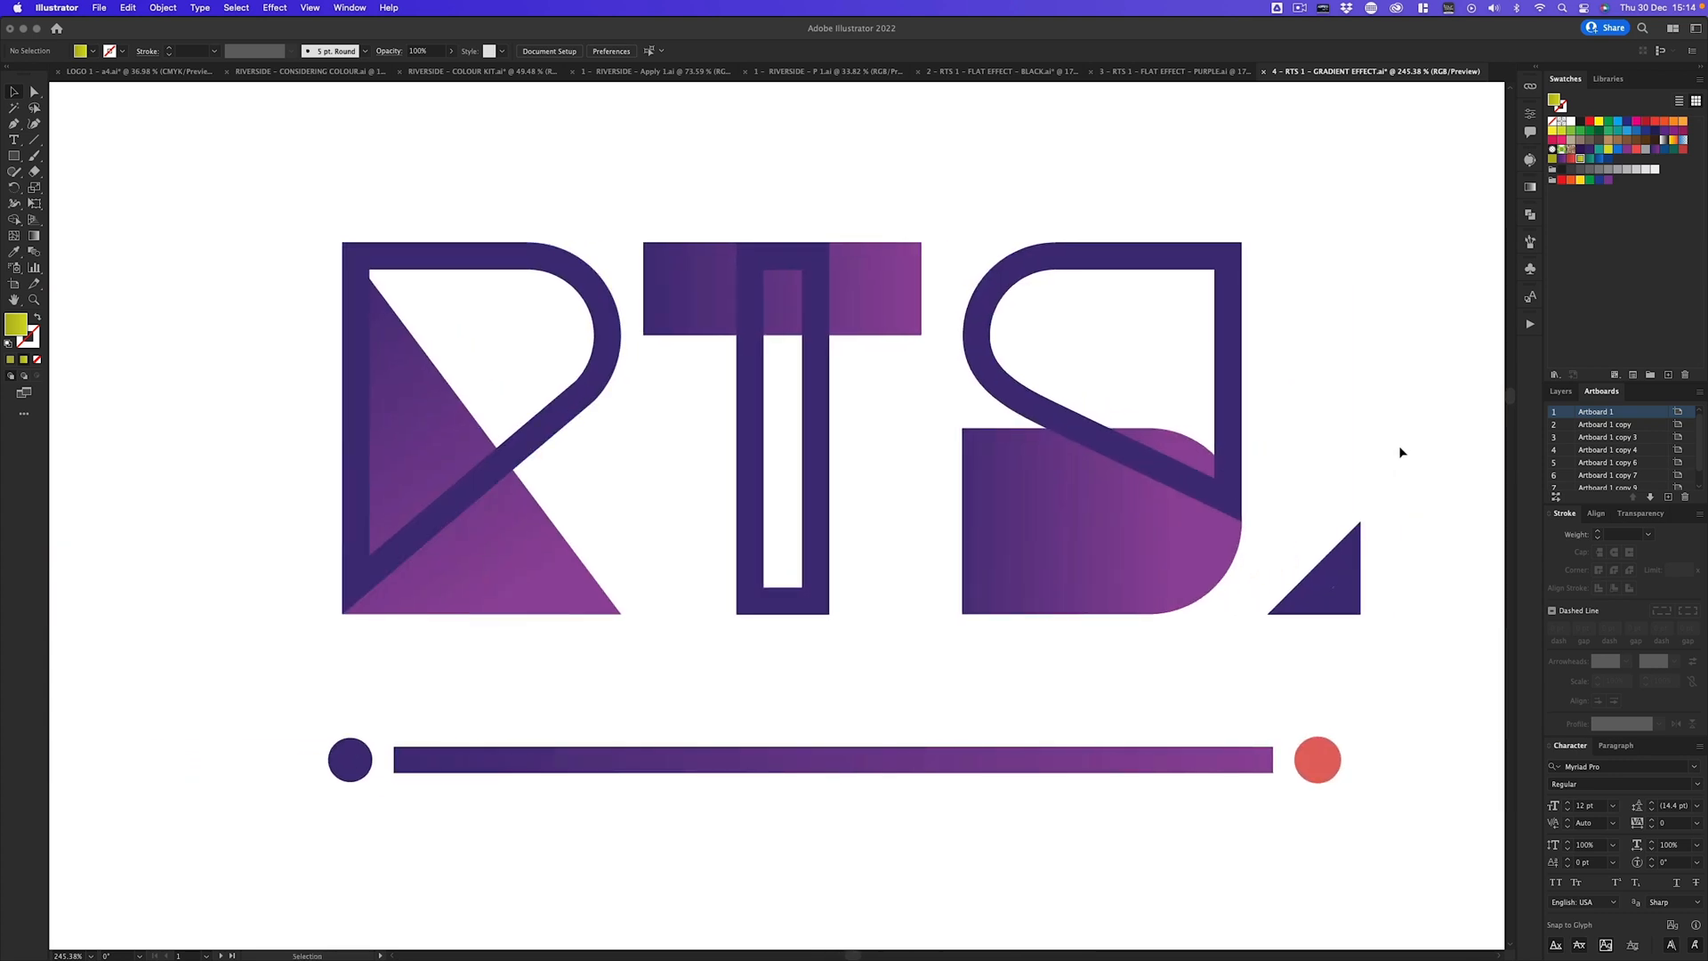
{"action": "scroll", "coordinate": [1061, 567], "scroll_direction": "down", "scroll_amount": 5}
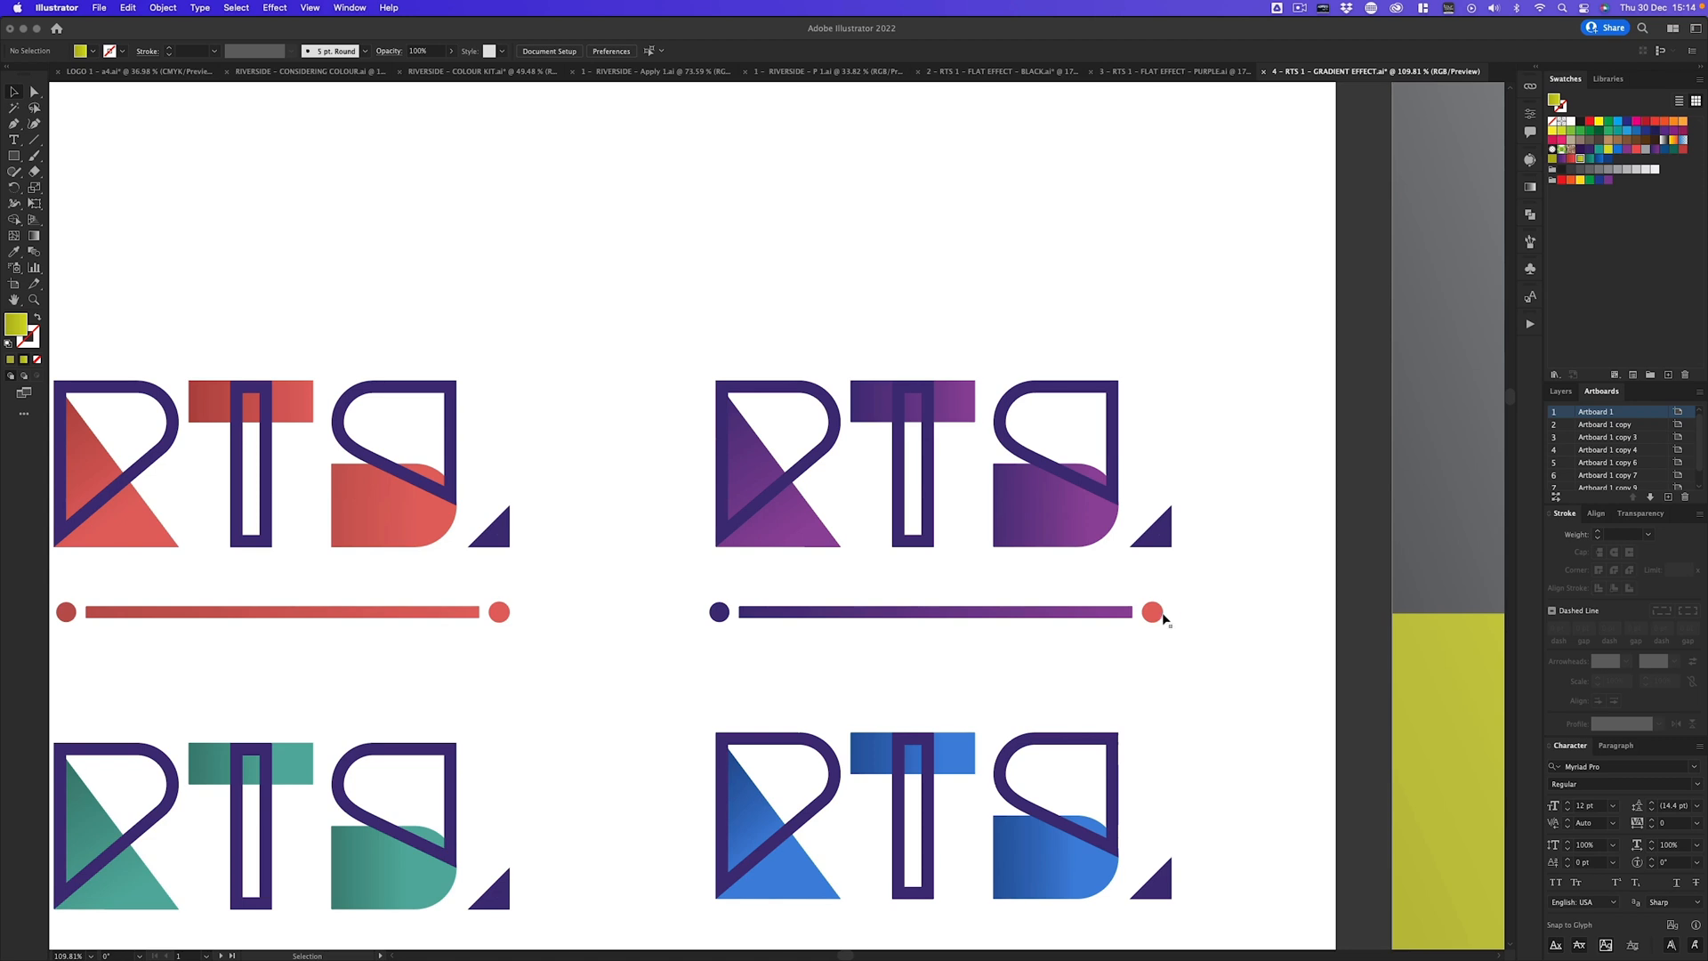
{"action": "scroll", "coordinate": [996, 545], "scroll_direction": "down", "scroll_amount": 3}
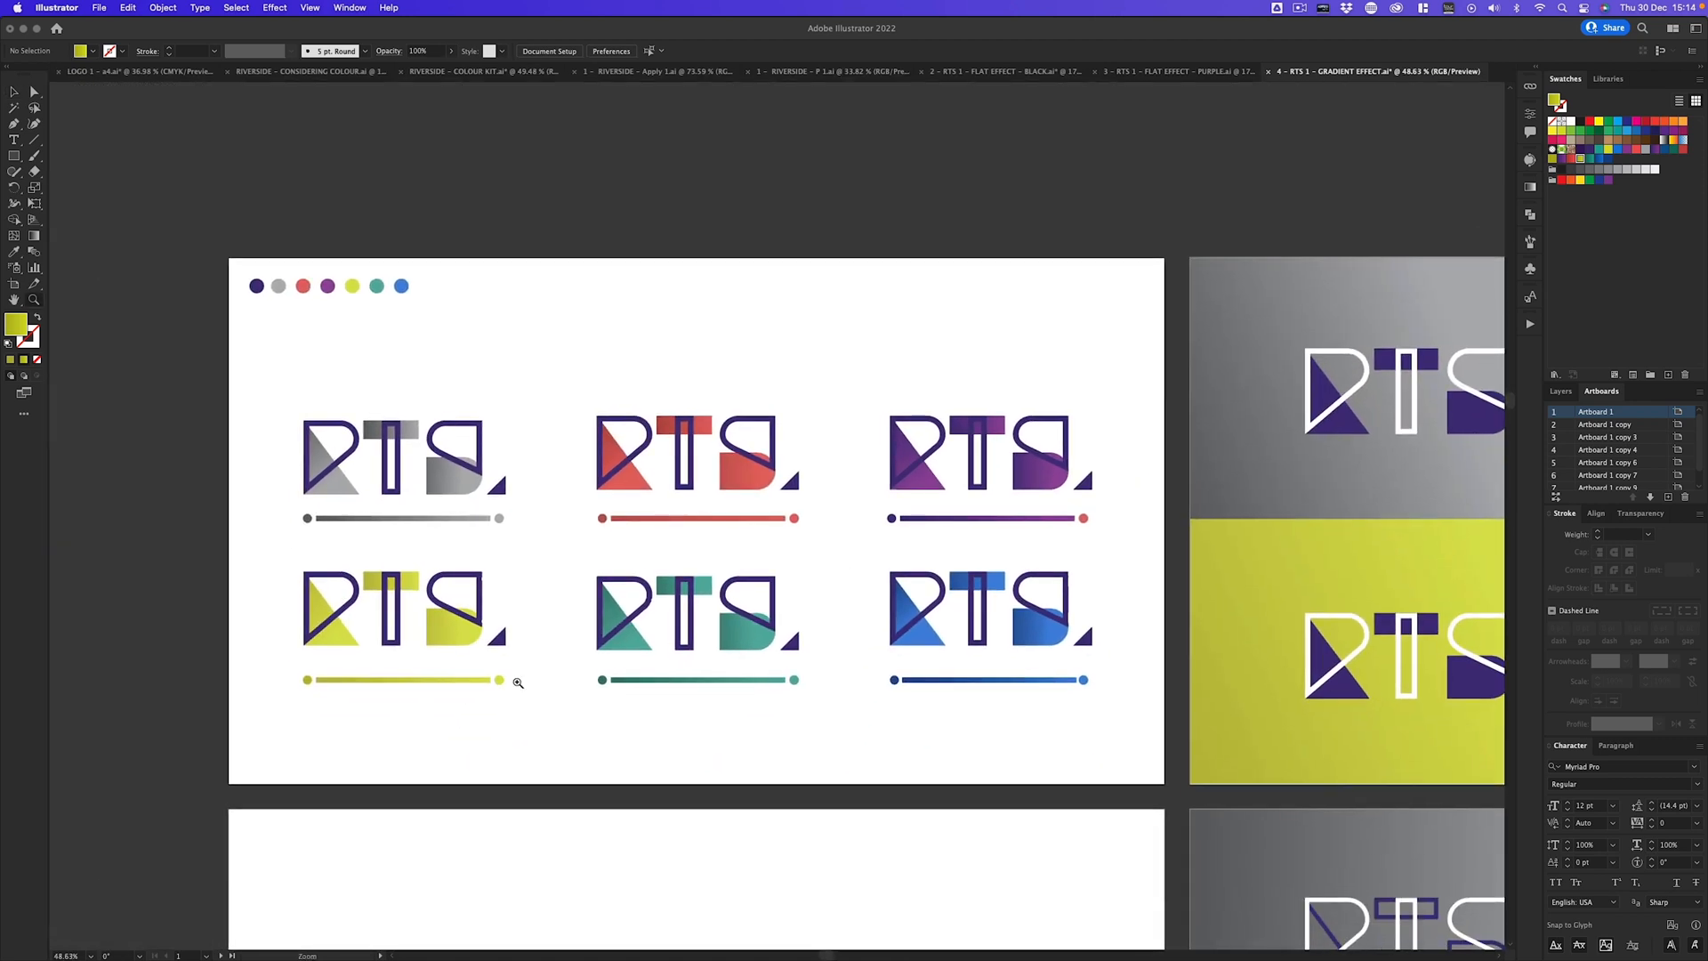
{"action": "scroll", "coordinate": [516, 686], "scroll_direction": "up", "scroll_amount": 5}
{"action": "scroll", "coordinate": [604, 537], "scroll_direction": "right", "scroll_amount": 20}
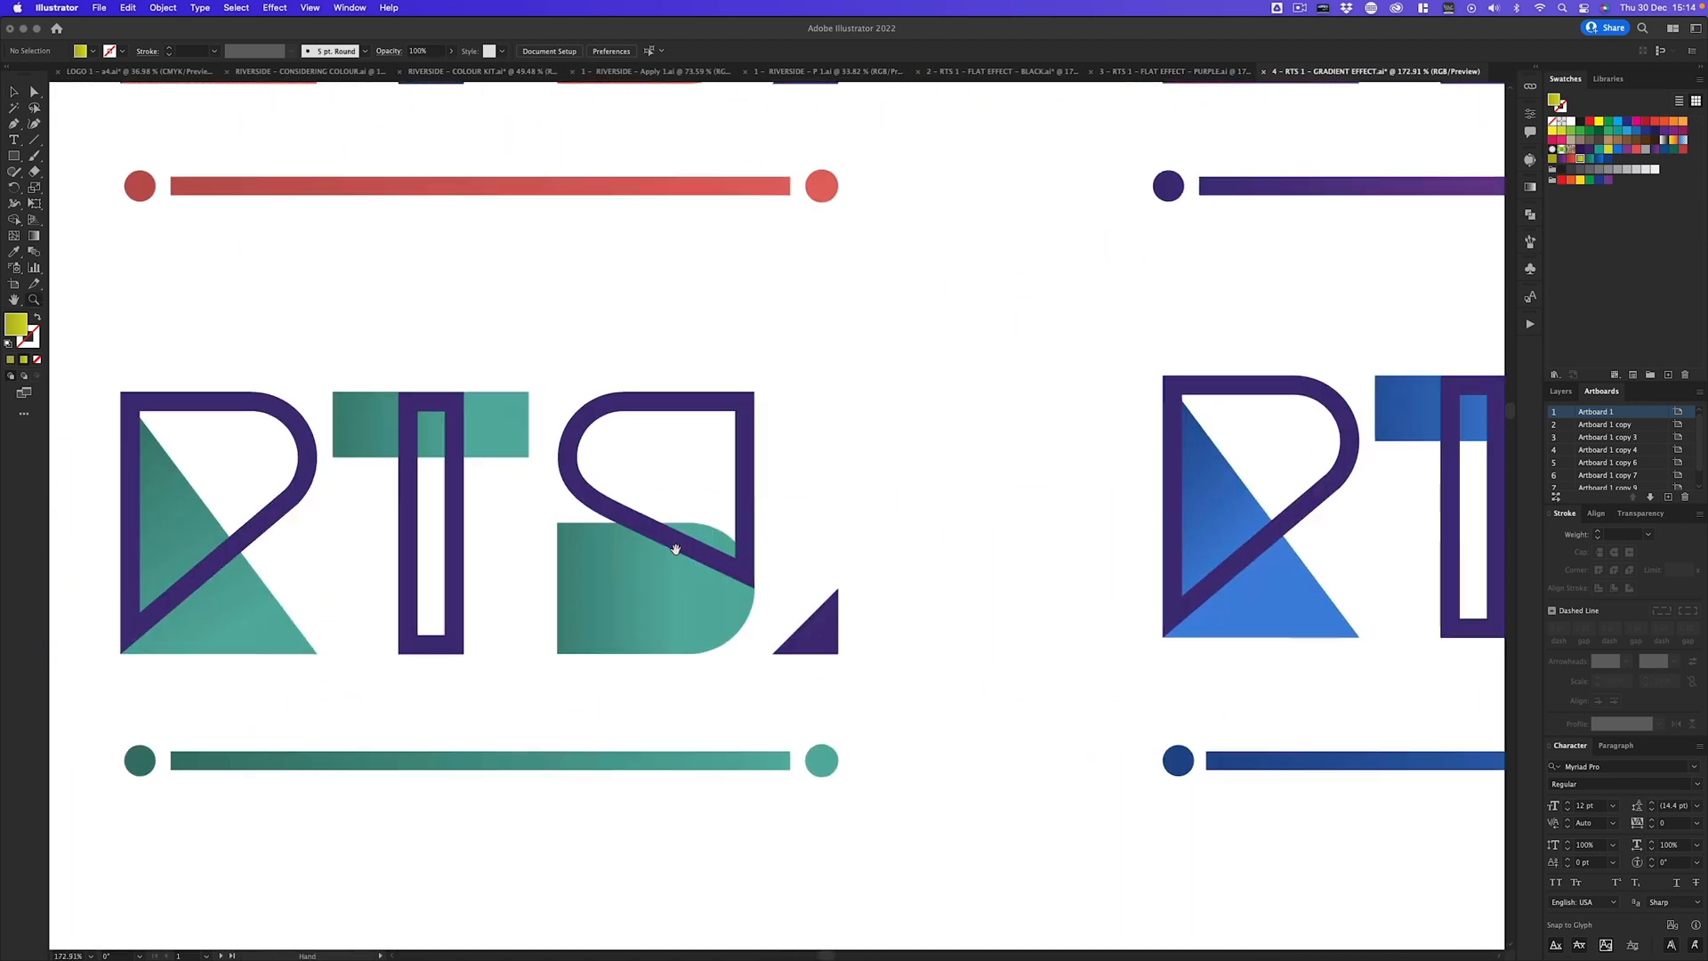
Inspect the dark purple and white filled RTS logos across the gradient background panels
{"action": "scroll", "coordinate": [941, 510], "scroll_direction": "down", "scroll_amount": 5}
{"action": "scroll", "coordinate": [739, 307], "scroll_direction": "up", "scroll_amount": 5}
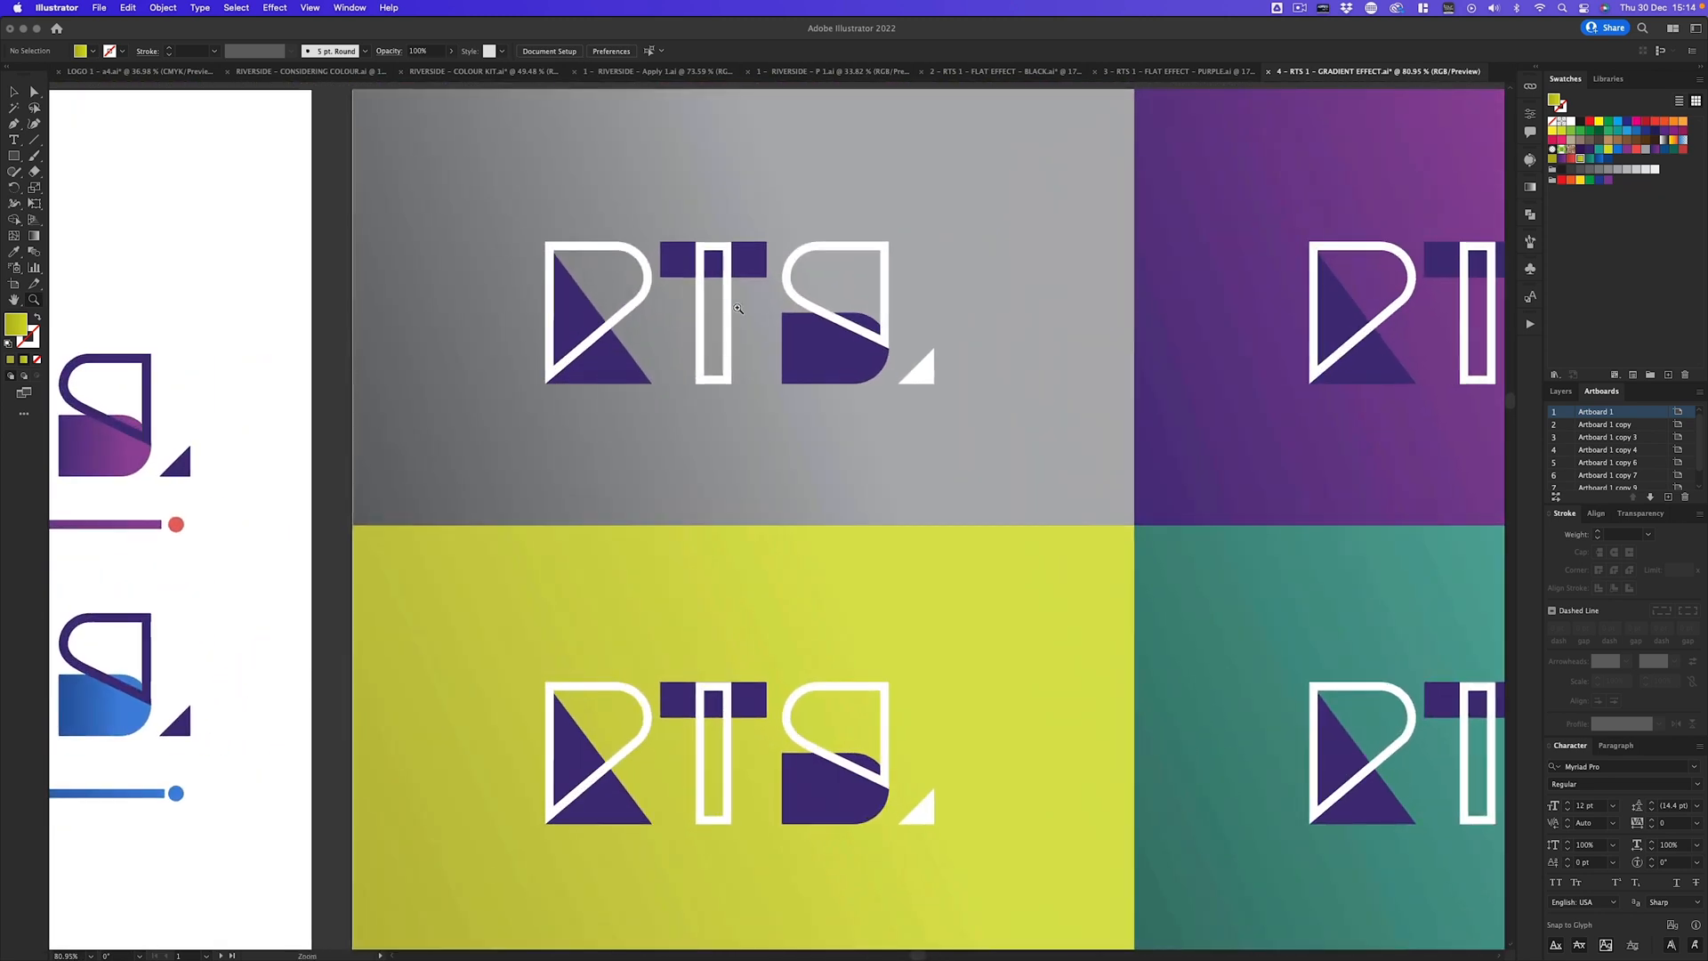
{"action": "left_click_drag", "start_coordinate": [1034, 311], "coordinate": [423, 381]}
{"action": "left_click_drag", "start_coordinate": [939, 284], "coordinate": [1018, 247]}
{"action": "left_click_drag", "start_coordinate": [979, 329], "coordinate": [427, 332]}
{"action": "scroll", "coordinate": [812, 488], "scroll_direction": "right", "scroll_amount": 5}
{"action": "scroll", "coordinate": [835, 568], "scroll_direction": "down", "scroll_amount": 10}
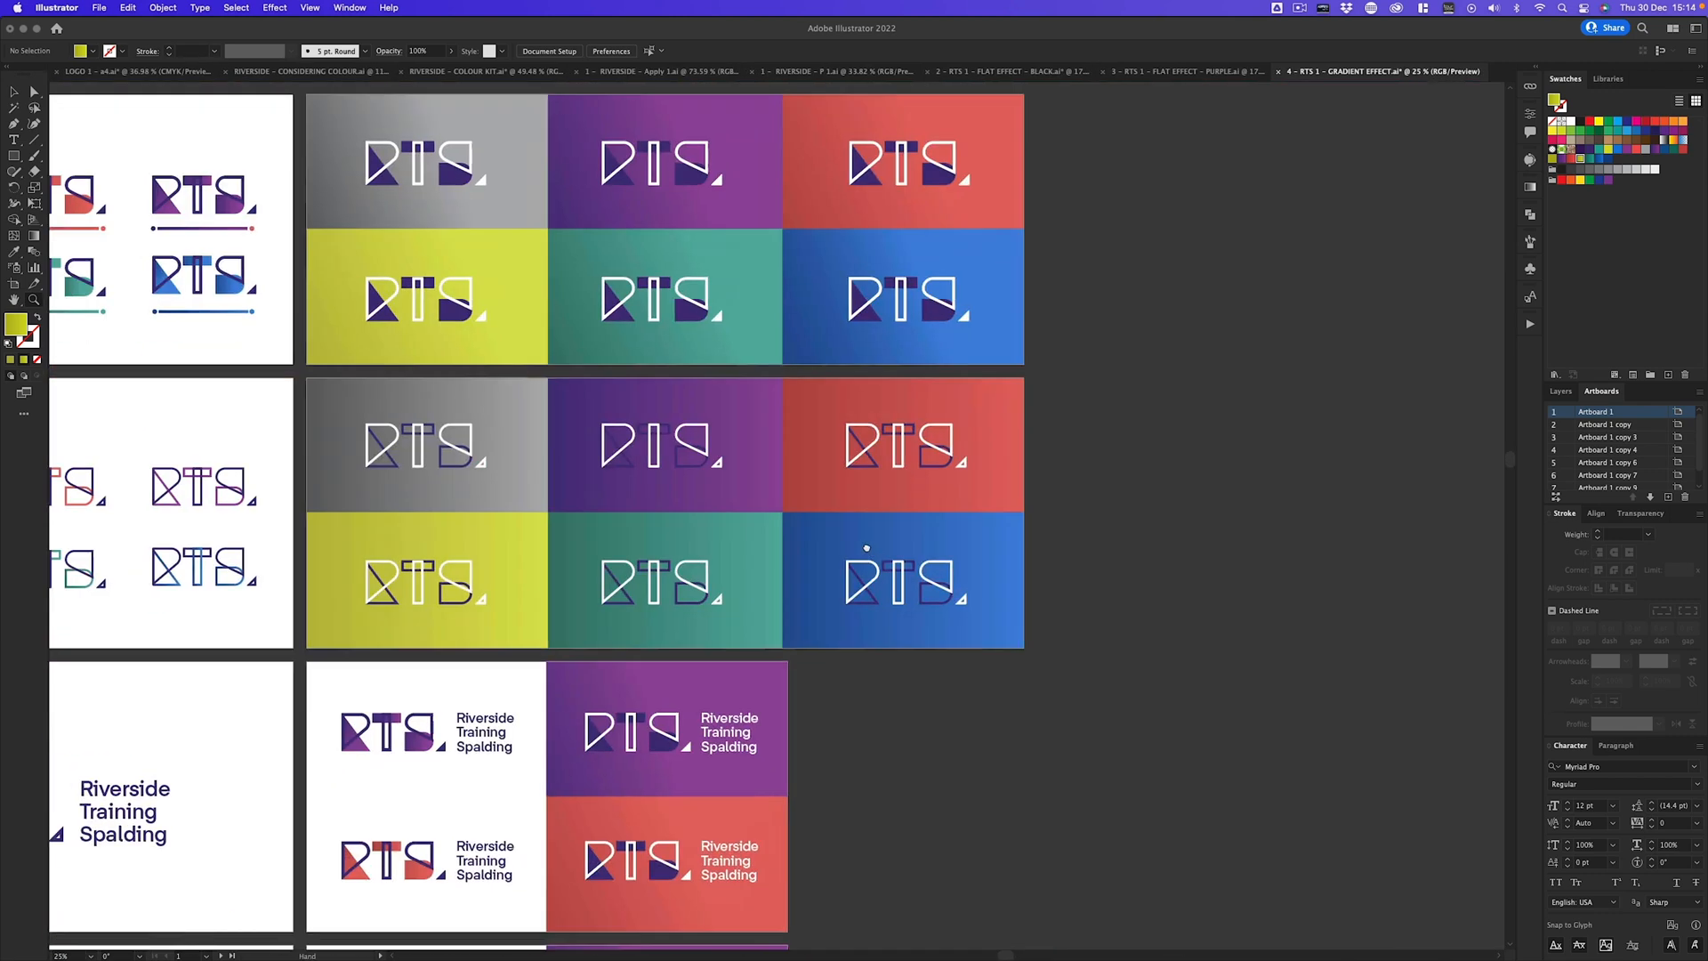
Review the outlined logos and Riverside Training Spalding wordmark versions across the gradient artboards
{"action": "left_click_drag", "start_coordinate": [866, 548], "coordinate": [1113, 424]}
{"action": "left_click_drag", "start_coordinate": [645, 764], "coordinate": [816, 605]}
{"action": "left_click_drag", "start_coordinate": [935, 433], "coordinate": [900, 434]}
{"action": "left_click_drag", "start_coordinate": [949, 353], "coordinate": [915, 453]}
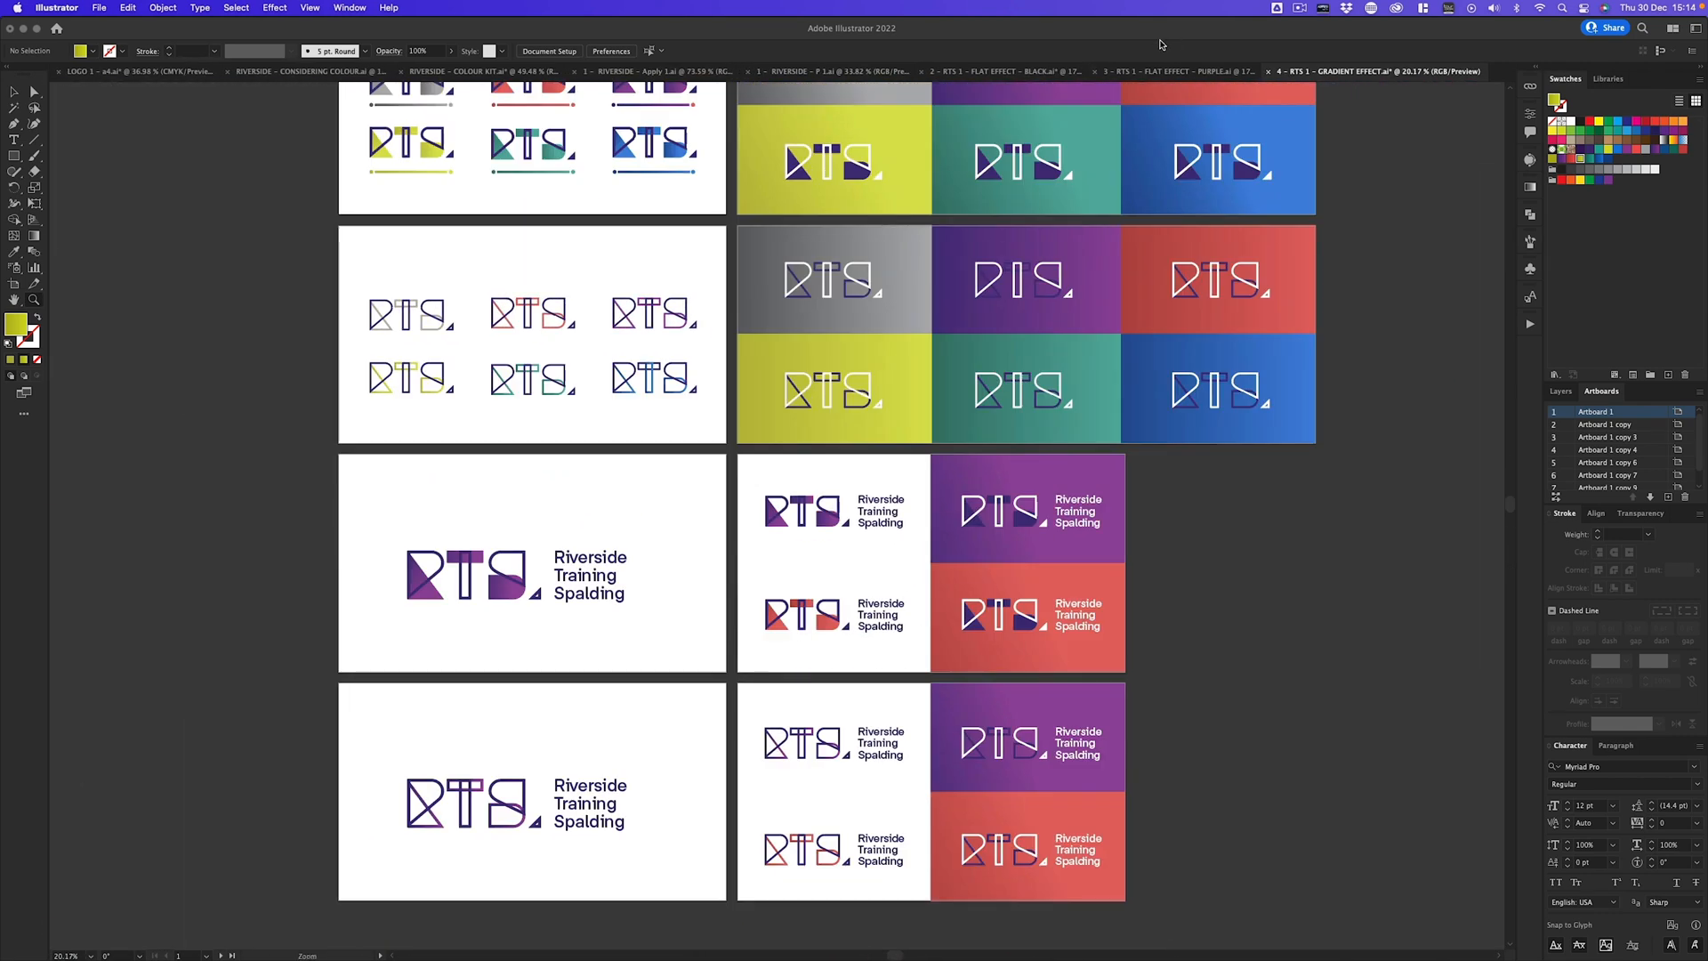
Compare the flat black, flat purple and gradient effect documents by viewing their artboard sets one after another
{"action": "left_click", "coordinate": [1056, 74]}
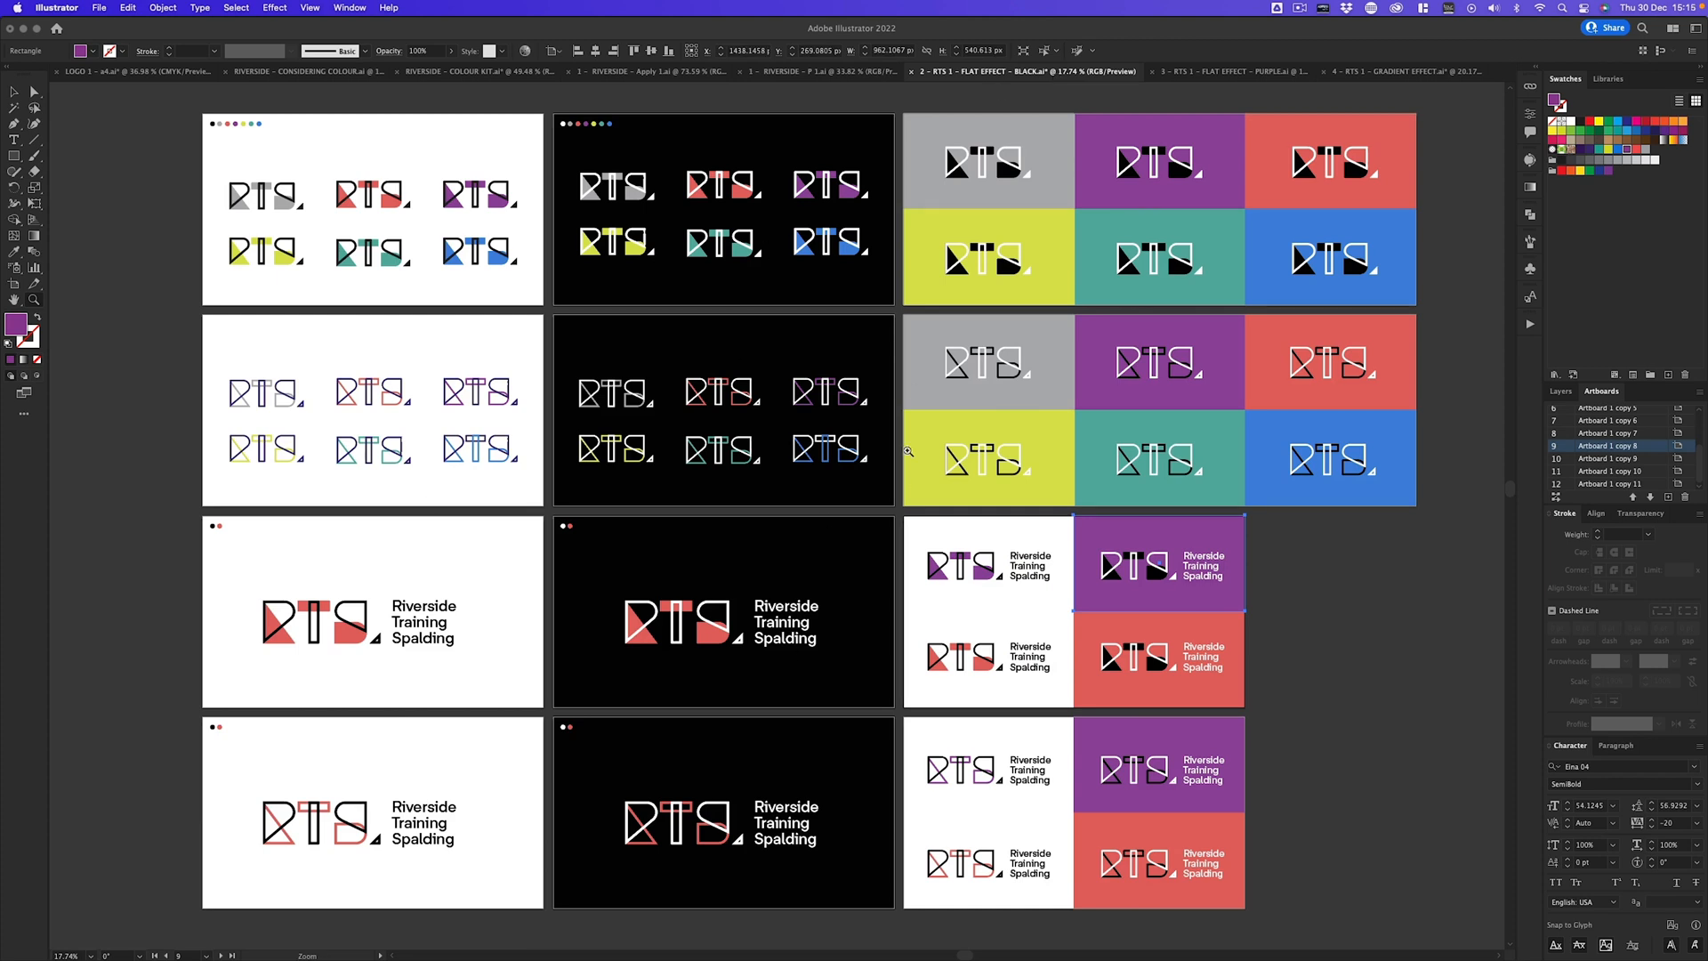
{"action": "left_click", "coordinate": [1198, 72]}
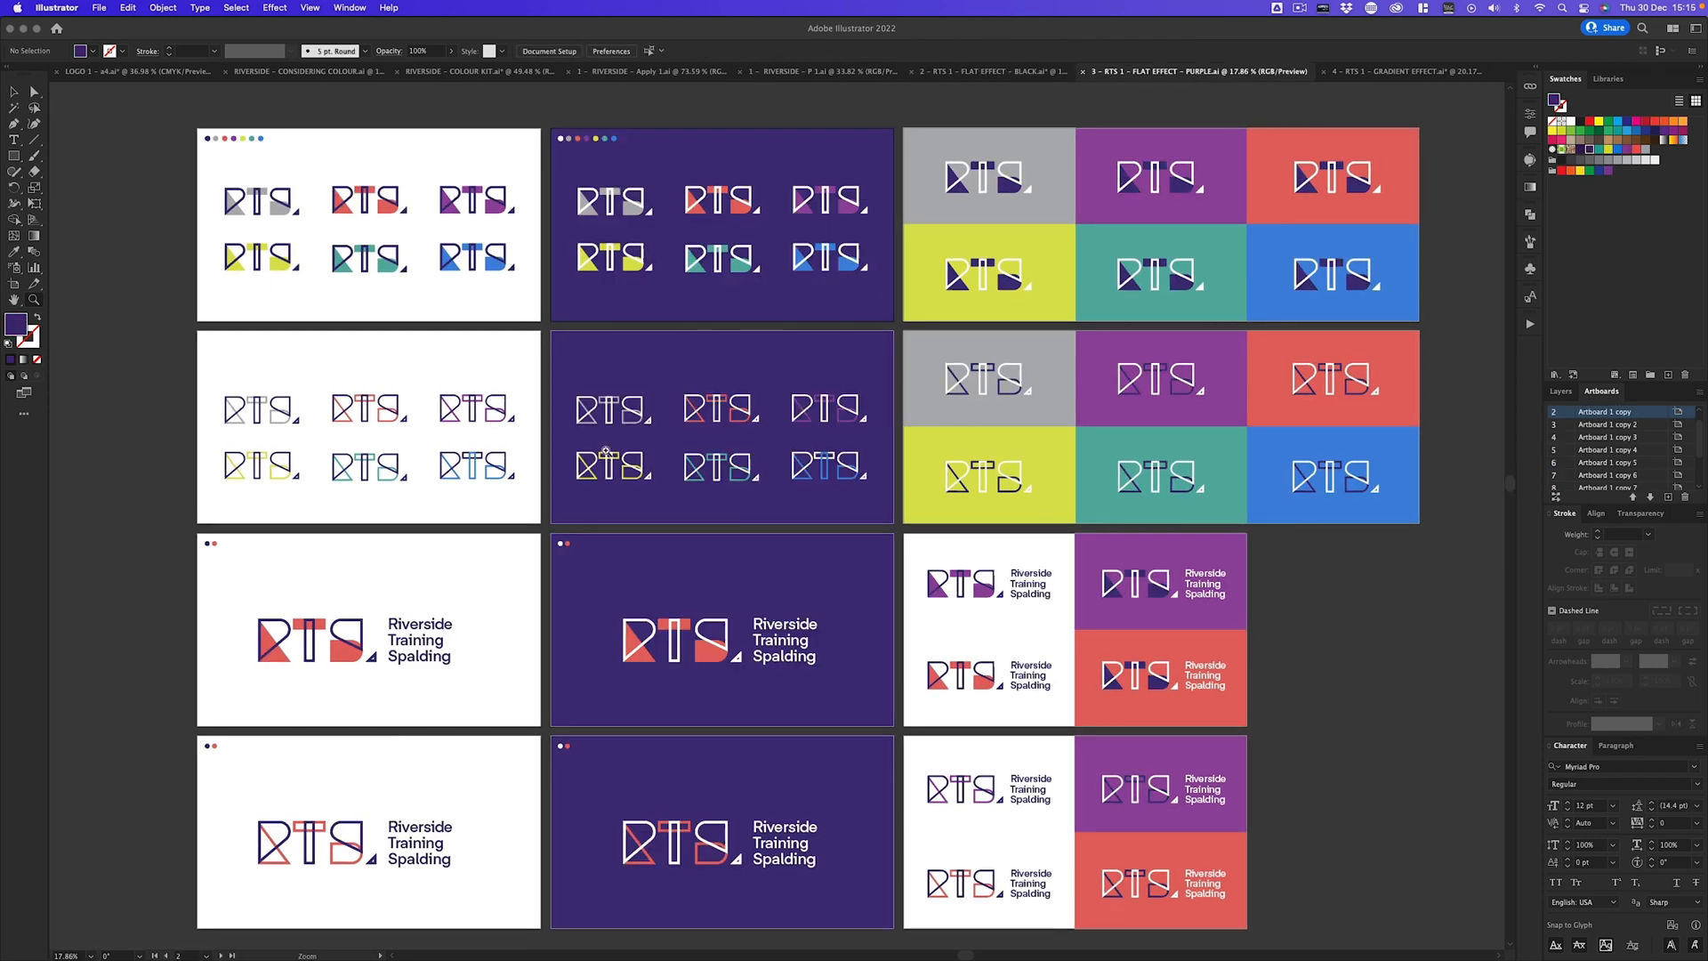
{"action": "left_click", "coordinate": [1378, 72]}
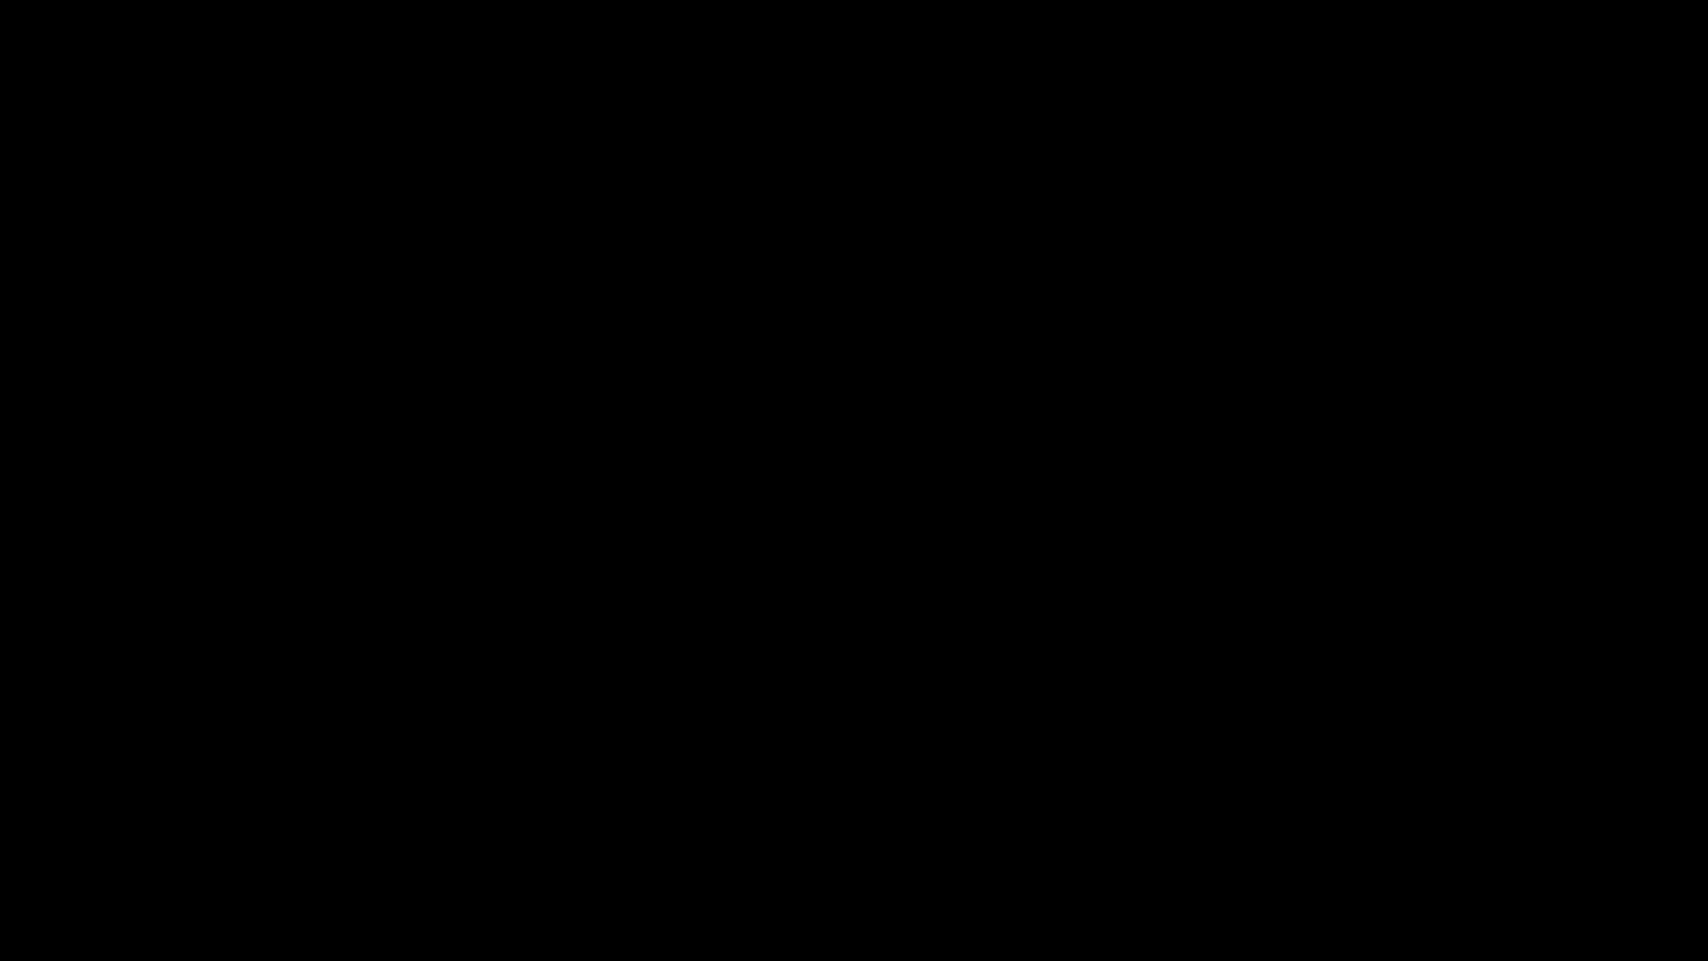